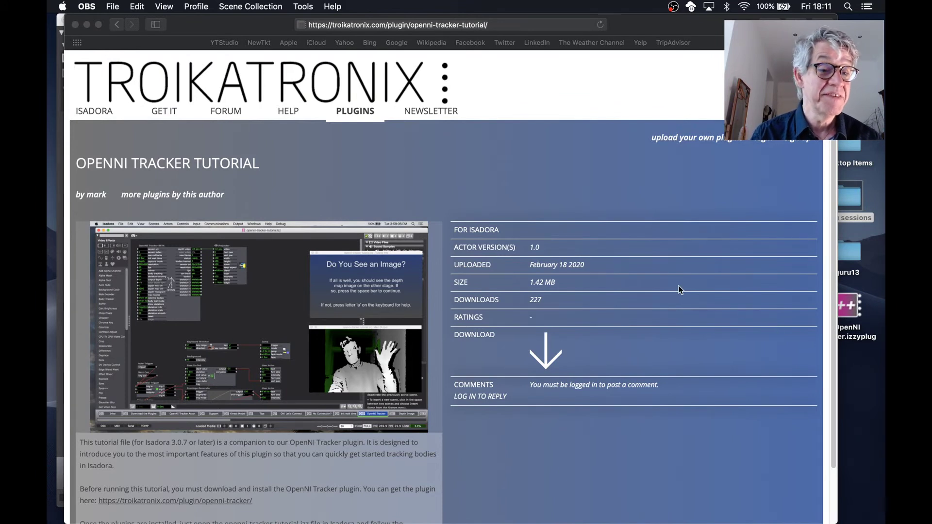
- Close the OpenNI Tracker Tutorial web page and open the guru13 folder from the desktop
left_click(313, 165)
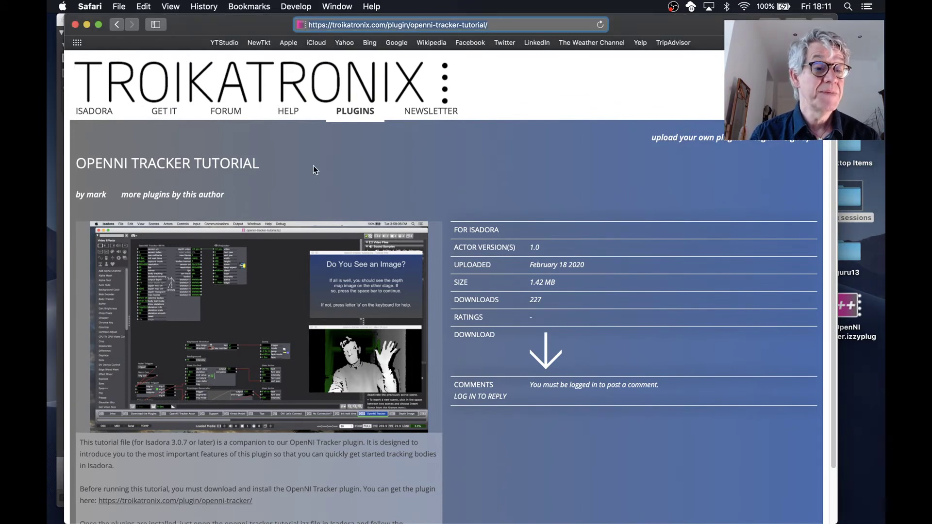
left_click(75, 25)
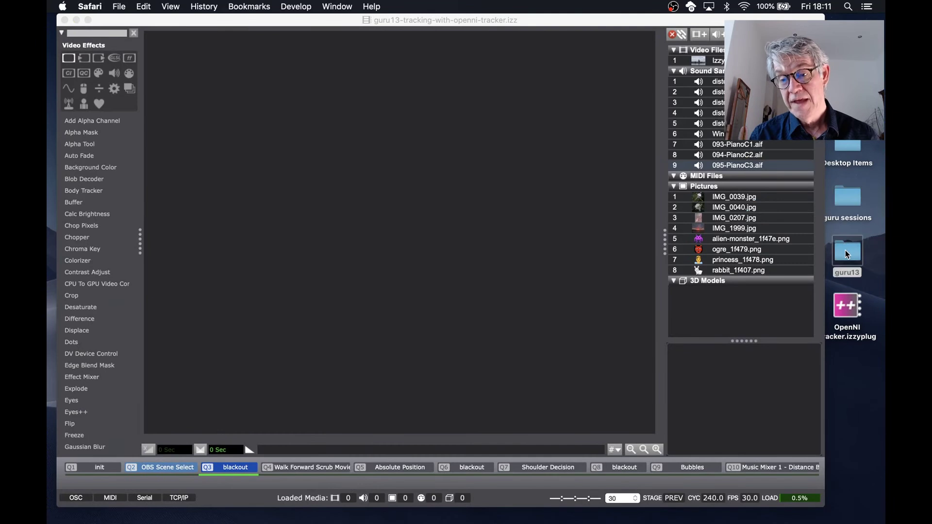
left_click(846, 252)
double_click(846, 250)
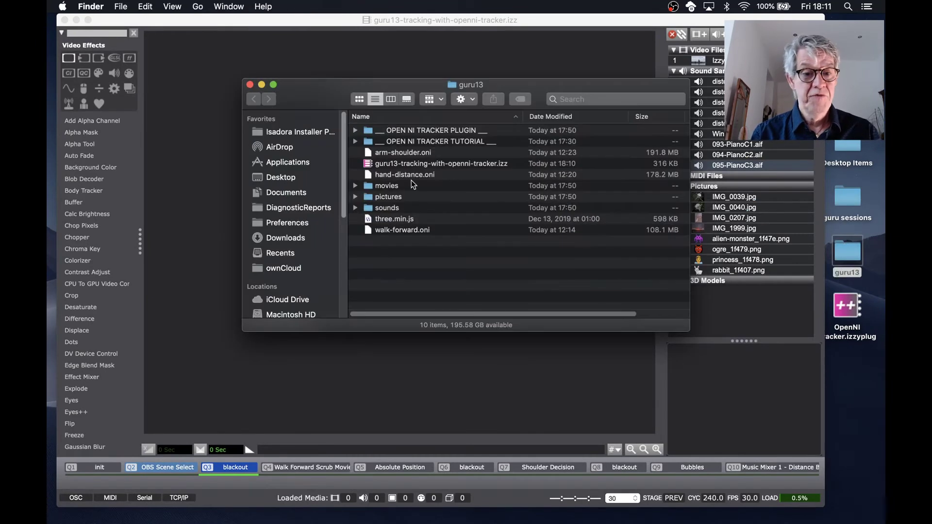
- Expand the OPEN NI TRACKER TUTORIAL folder and unpack openni-tracker-tutorial-v1.0.zip
left_click(406, 142)
key("Right")
left_click(415, 152)
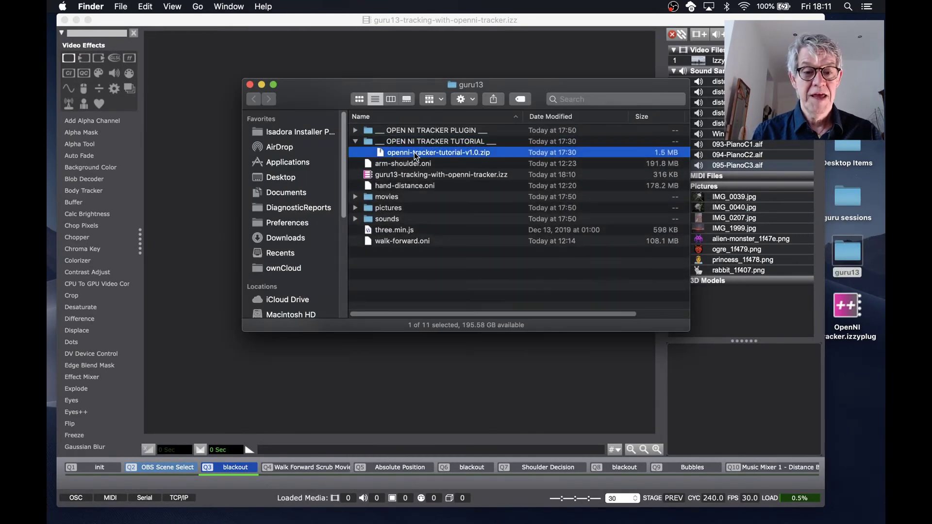
left_click(415, 152)
left_click(497, 156)
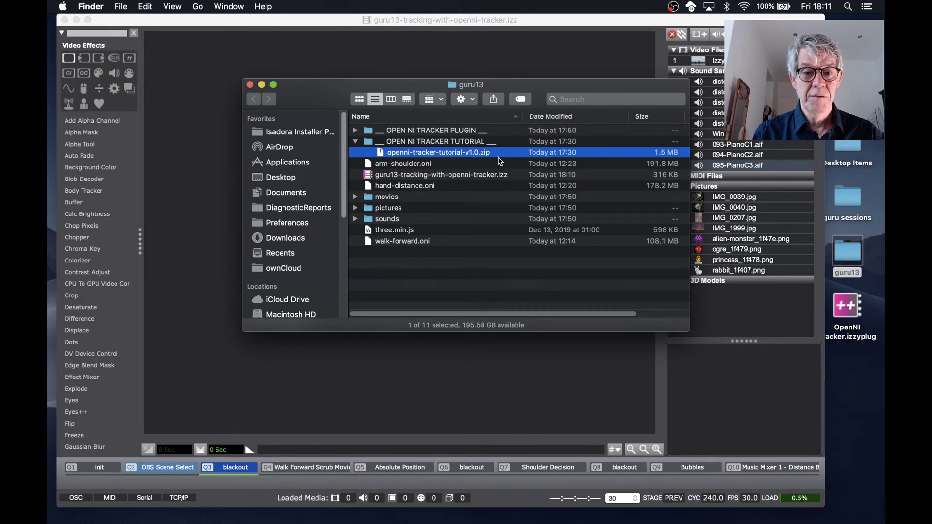
double_click(498, 156)
- Open openni-tracker-tutorial.izz from the unpacked openni-tracker-tutorial-v1.0 folder in Isadora
double_click(448, 142)
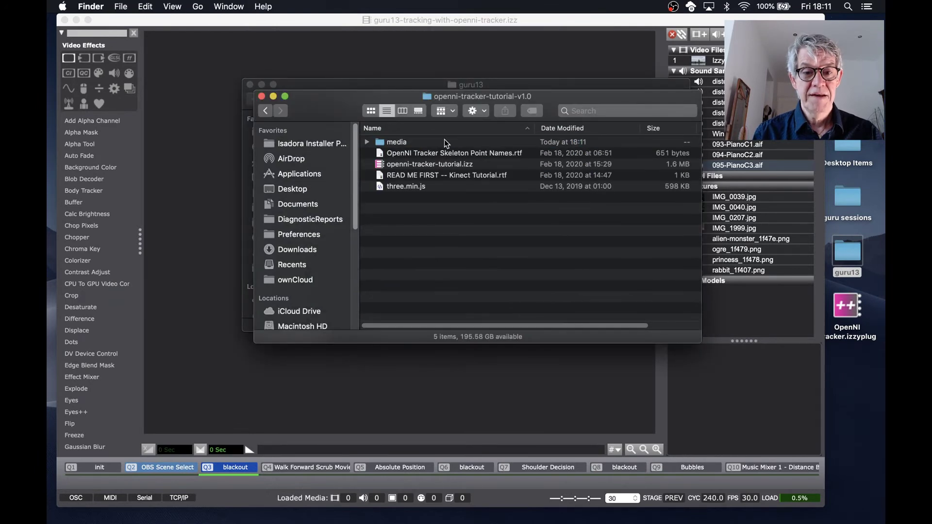
left_click(422, 168)
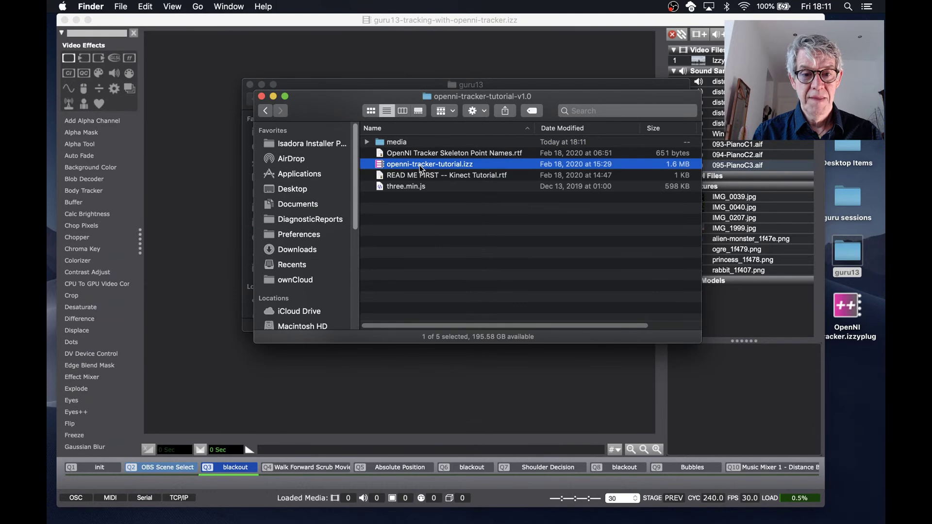
double_click(422, 167)
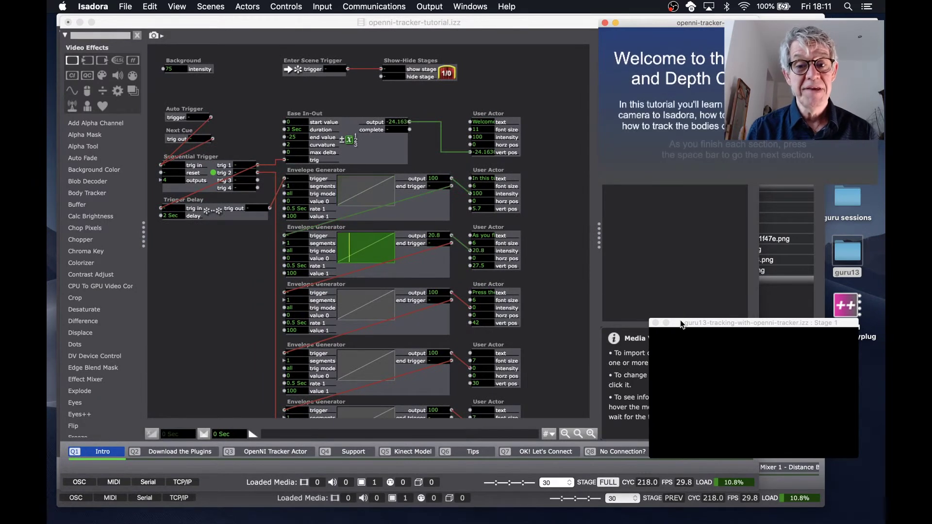
- Show the output stages and place the guru13 Stage 1 window directly below the tutorial's Main Output stage
key("super+g")
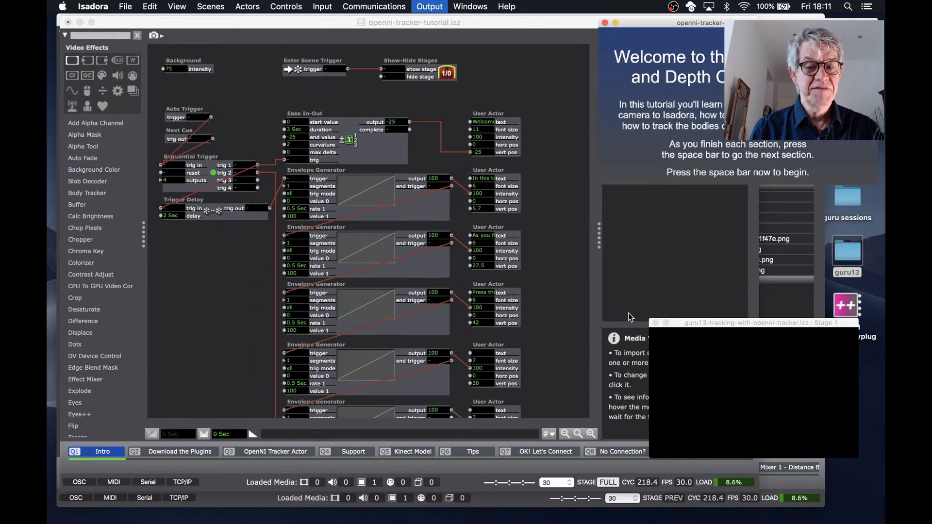
left_click_drag(653, 194, 651, 195)
left_click(724, 374)
left_click_drag(683, 321, 630, 366)
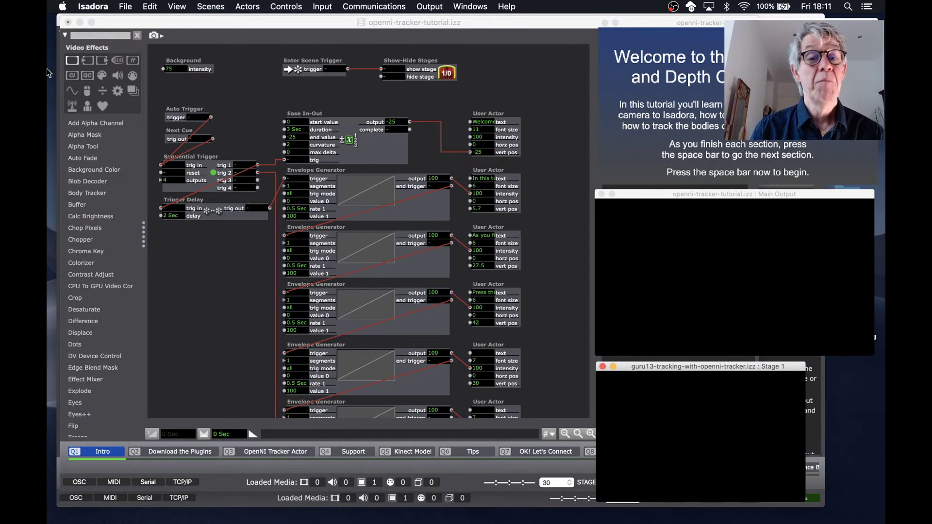
left_click(123, 23)
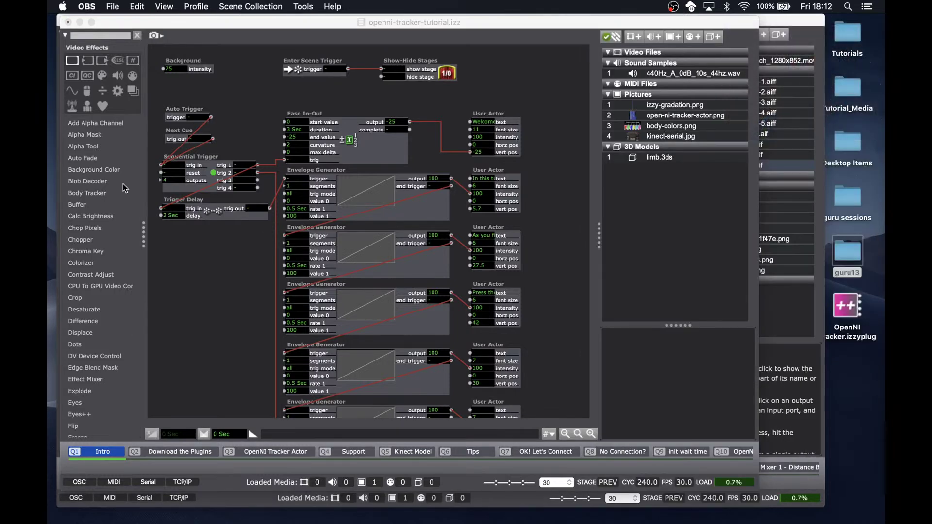
- Return to Isadora, advance the tutorial to the Download the Plugins scene, and close guru13-tracking-with-openni-tracker.izz
left_click(224, 281)
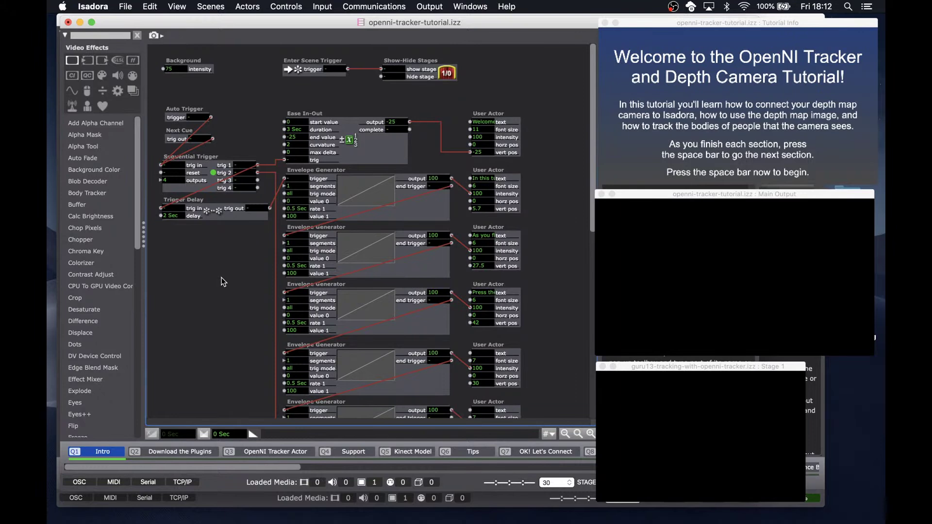
key("space")
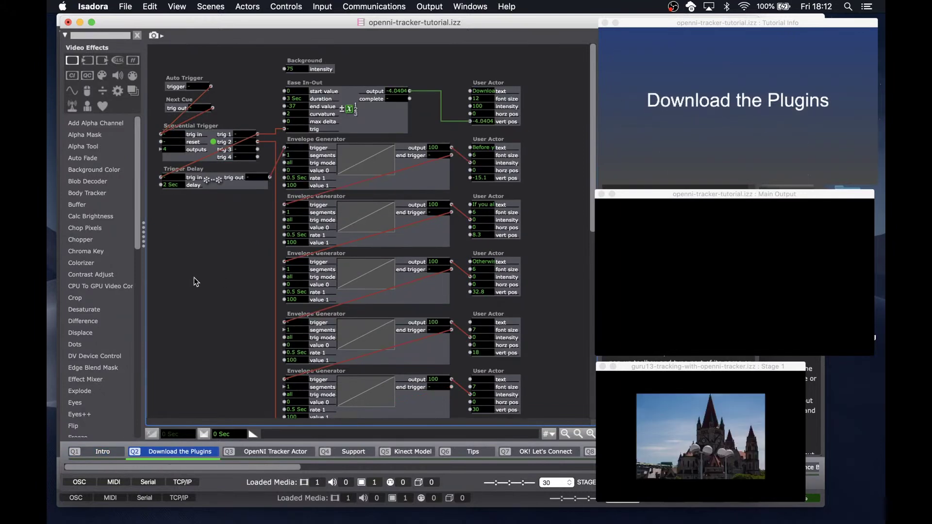
left_click(232, 496)
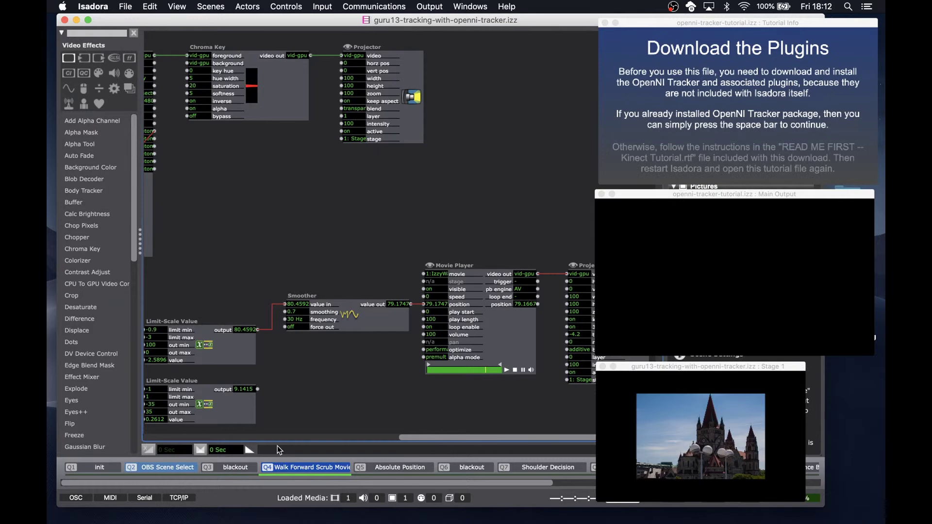
key("super+w")
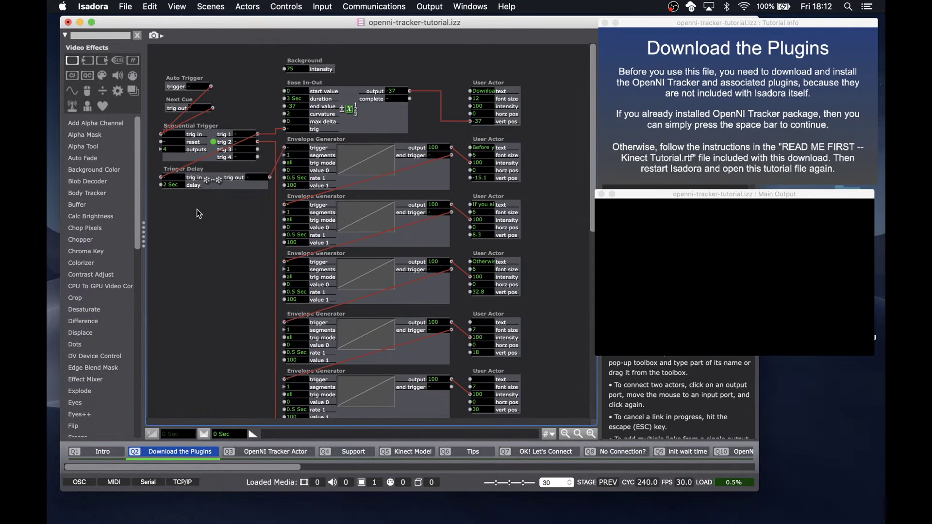
- Advance the tutorial through the Kinect Model and OpenNI Tracker scenes to the Depth Image scene
key("space")
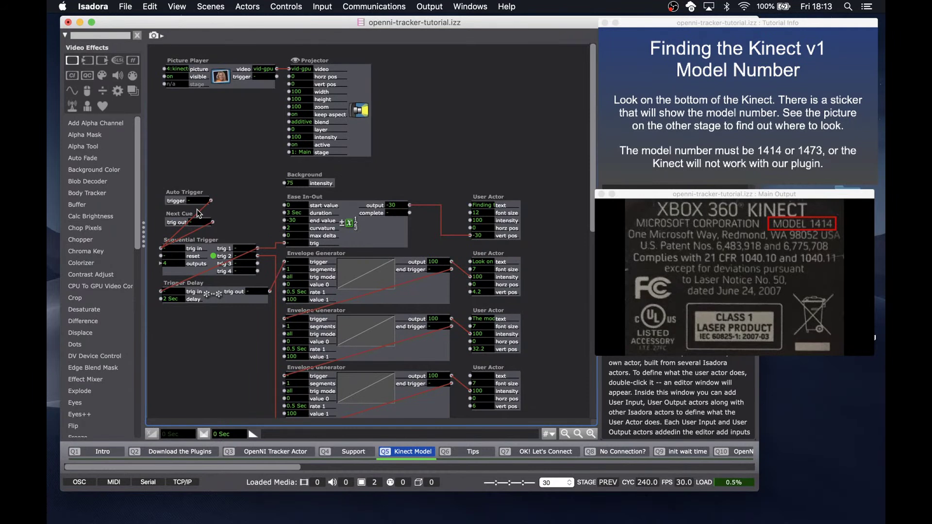
key("space")
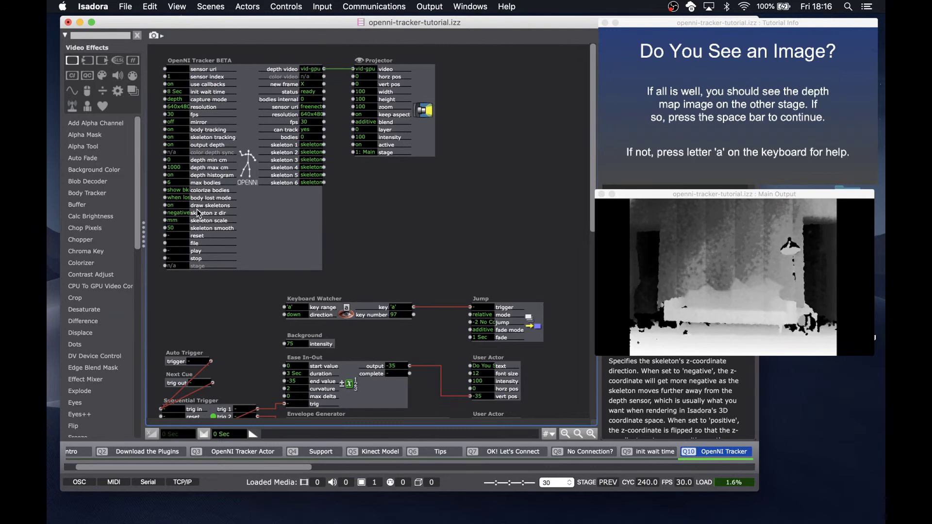
key("space")
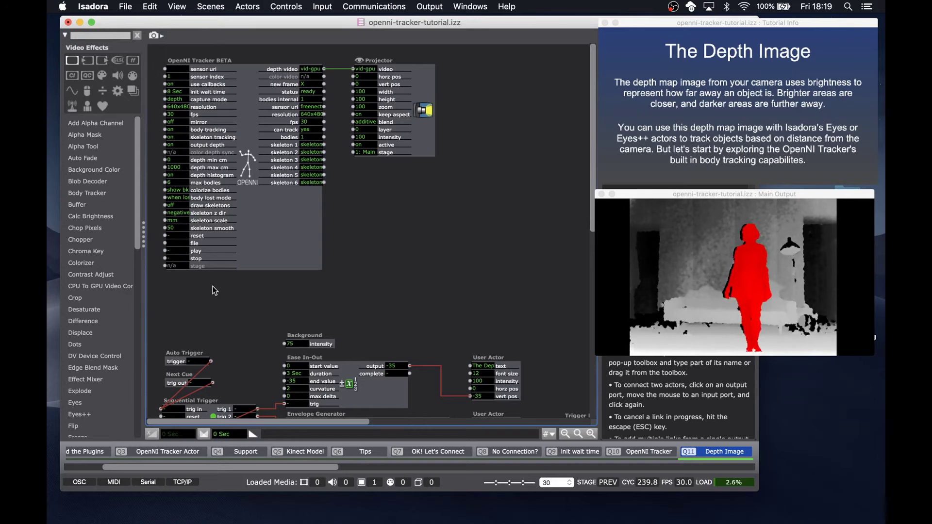
- Advance to the Bodies scene, read the help for the tracker's bodies output, and continue to the Body Color scene
key("space")
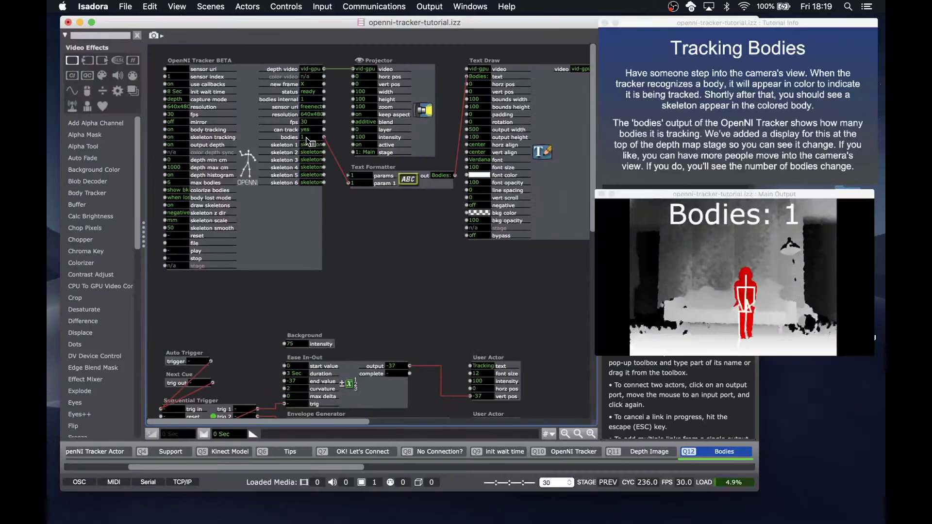
mouse_move(359, 124)
mouse_move(307, 139)
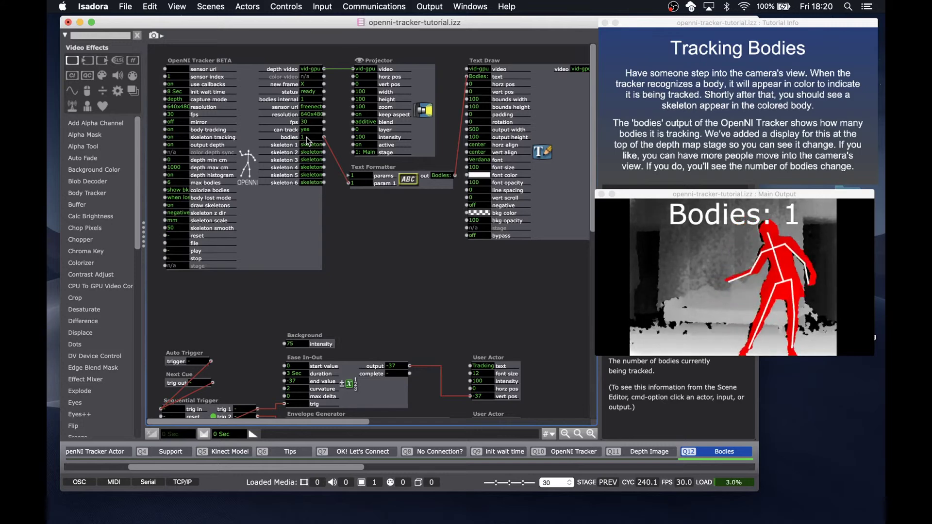
key("Right")
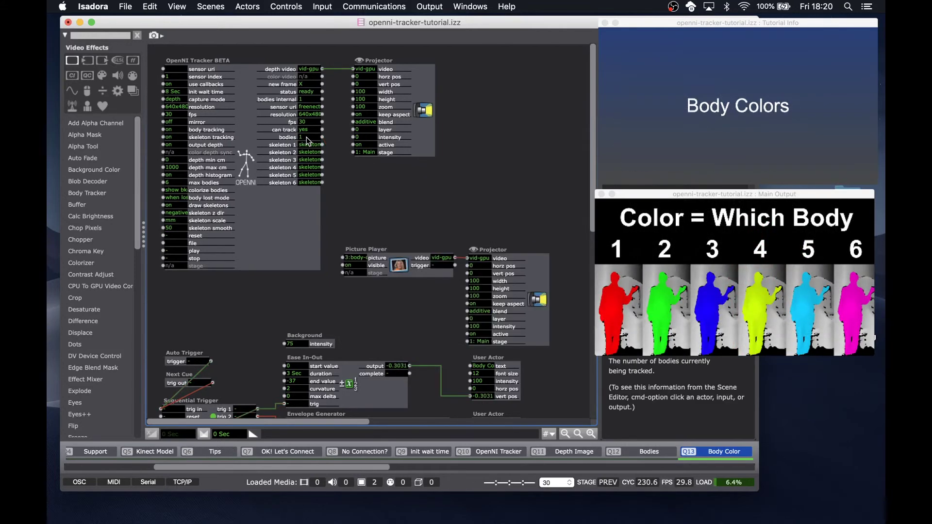
left_click(307, 137, "alt+super")
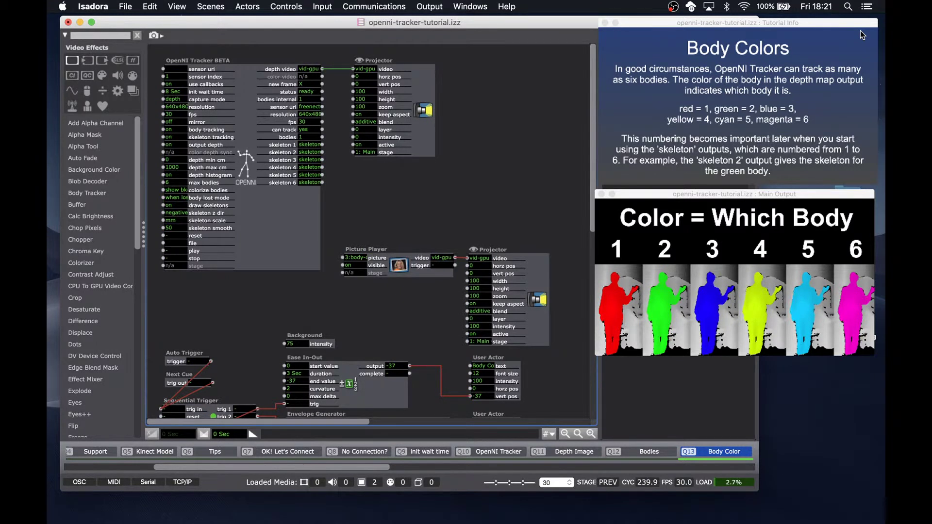
- Advance to the Limiting Bodies scene and examine the OpenNI Tracker's max bodies input and skeleton outputs
key("Right")
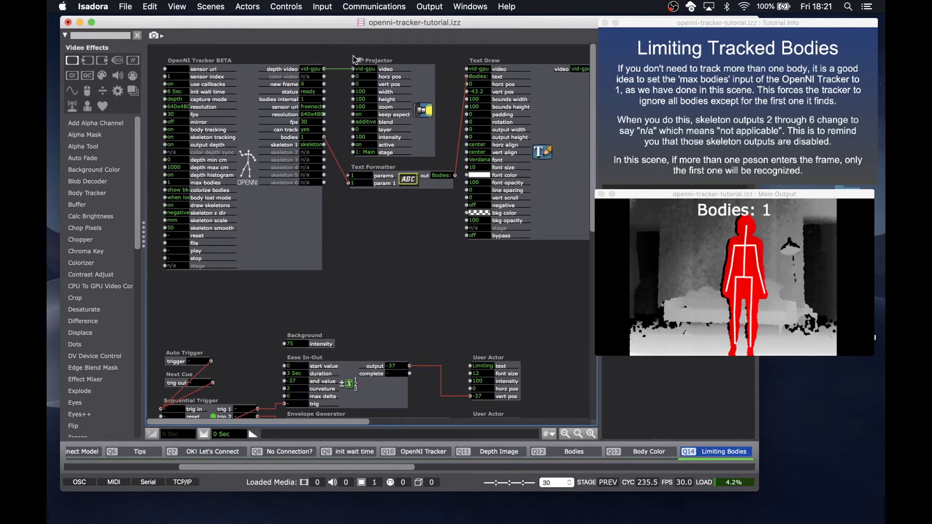
mouse_move(184, 101)
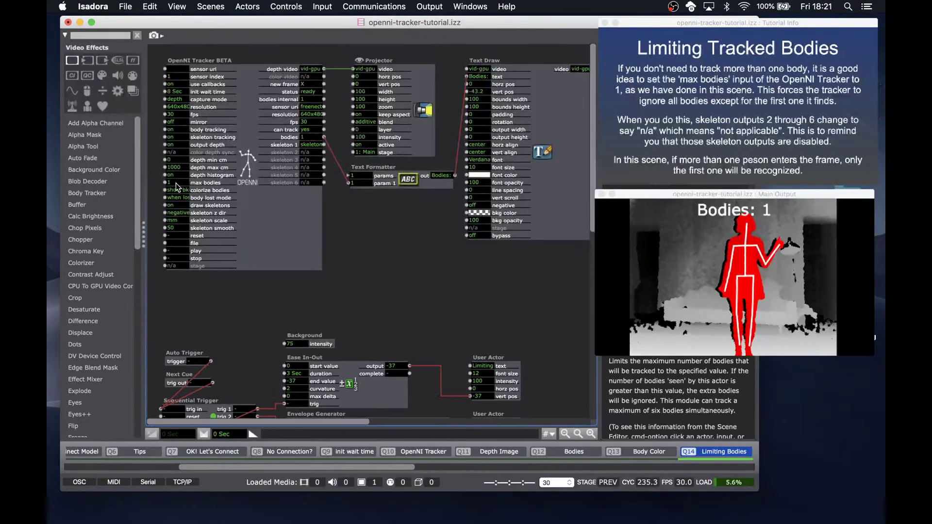
mouse_move(175, 183)
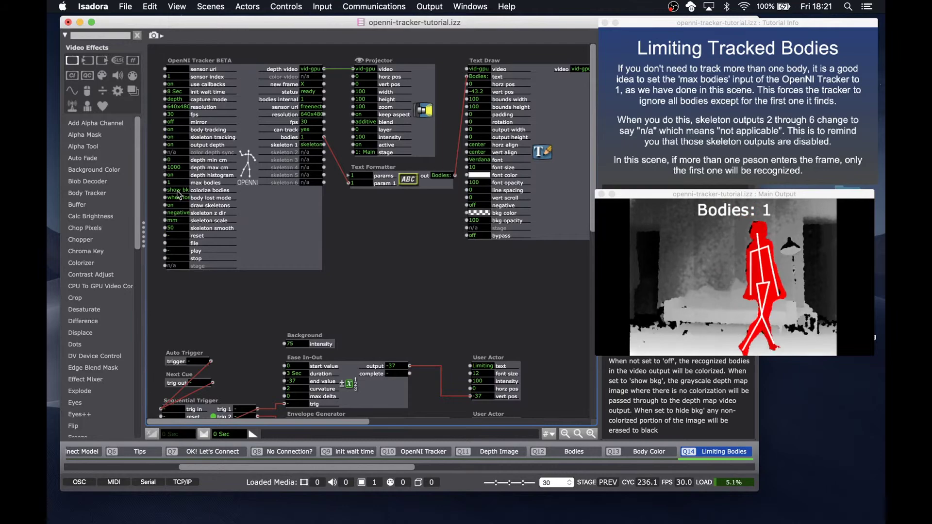
mouse_move(277, 150)
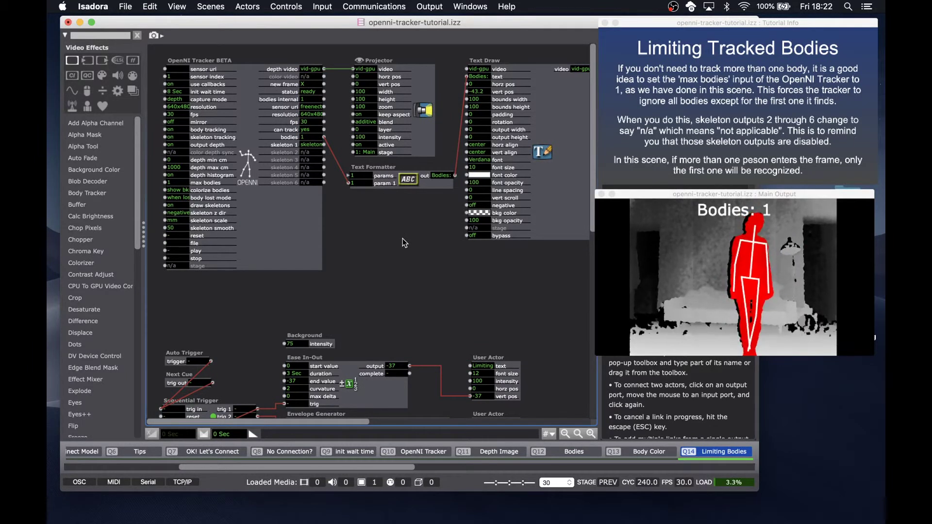
- Advance to the Bodies that Leave the Frame scene and set the OpenNI Tracker's body lost mode to "when lost"
key("Right")
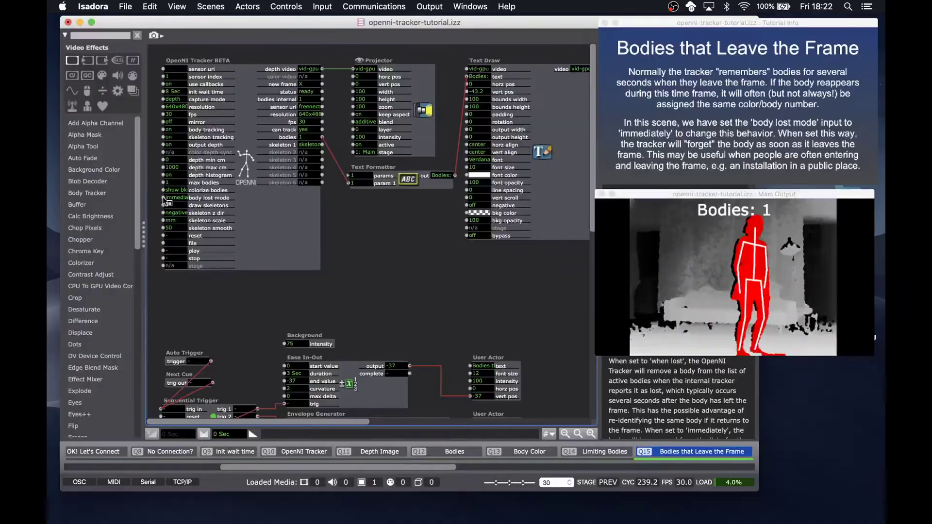
left_click(140, 205)
left_click_drag(156, 231, 156, 254)
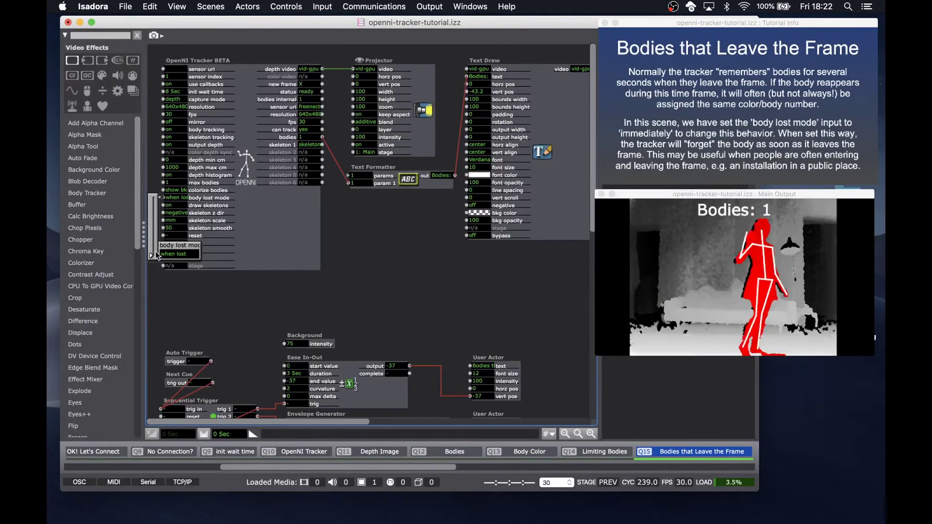
left_click(271, 243)
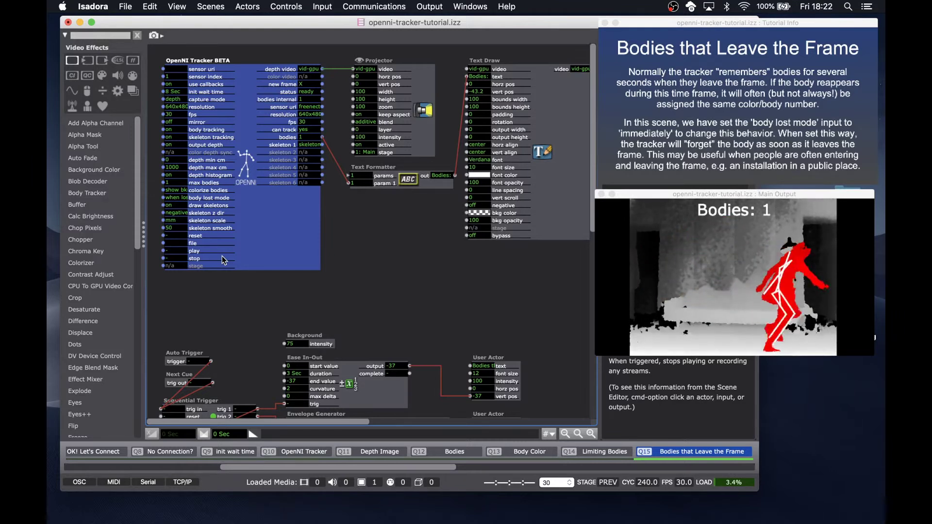
- Set the OpenNI Tracker's body lost mode to "immediately" and check the input's setting
mouse_move(200, 226)
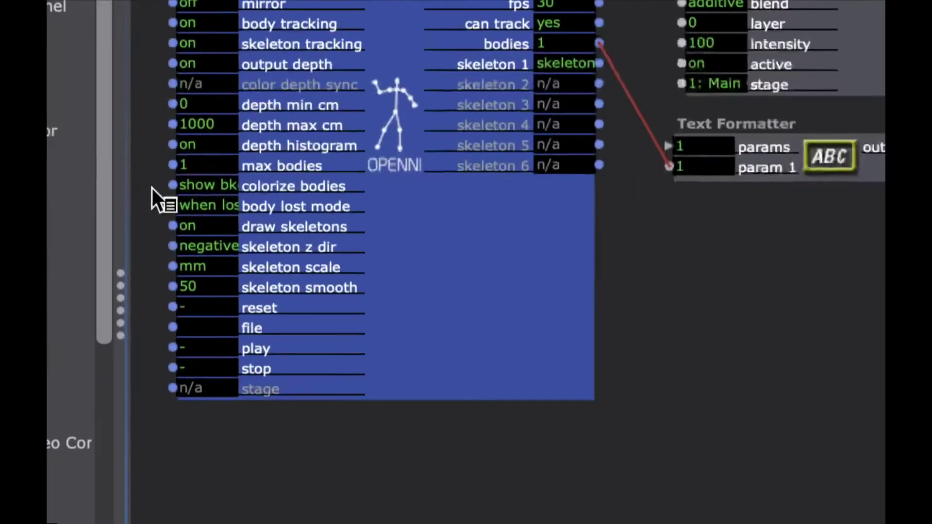
left_click(161, 197)
left_click(148, 241)
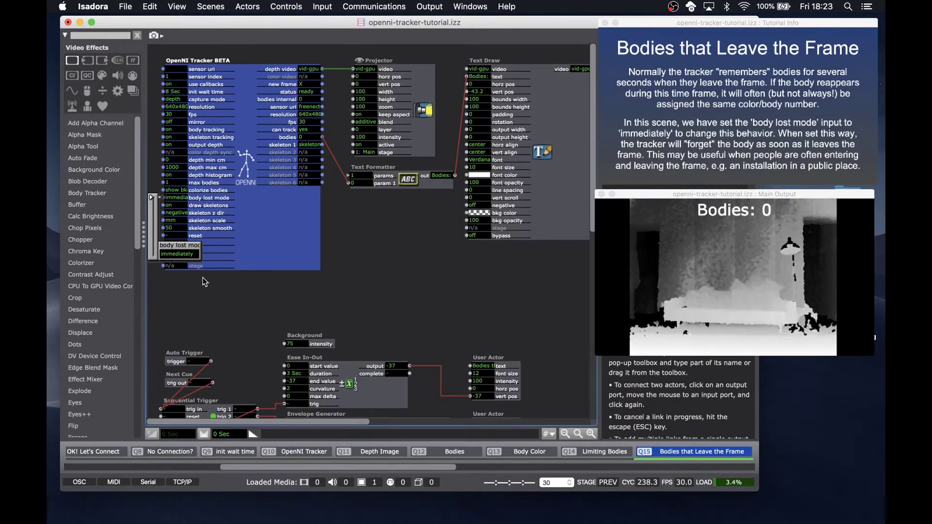
left_click(202, 278)
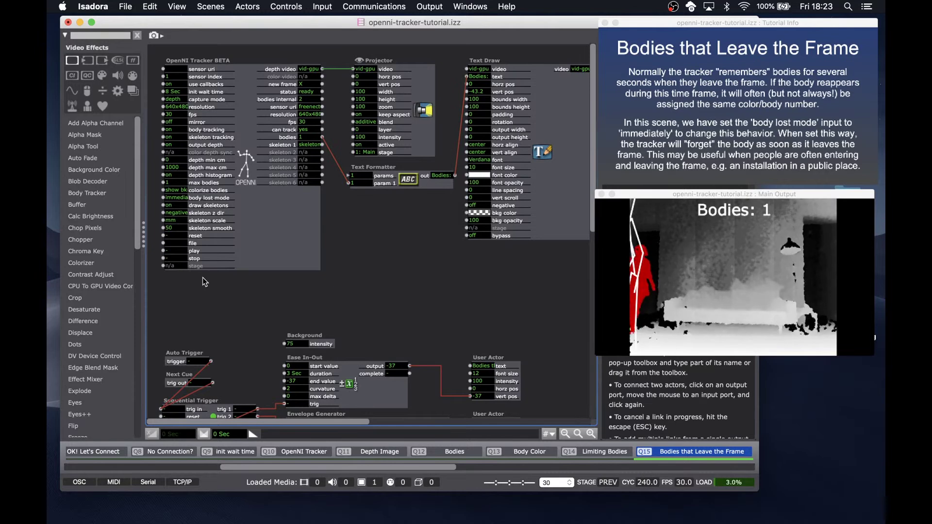
mouse_move(174, 196)
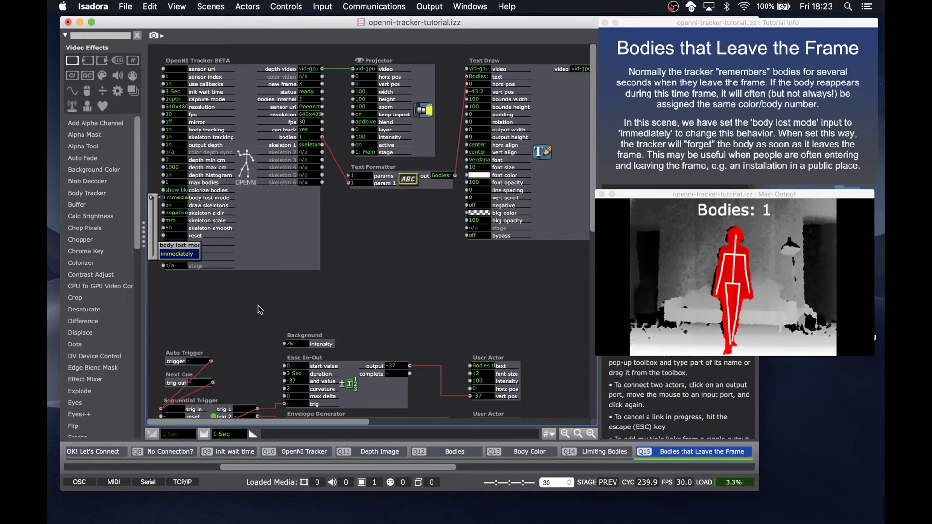
- Advance to the What is a Skeleton? scene and examine the Skeleton Decoder actor fed by the skeleton 1 output
key("space")
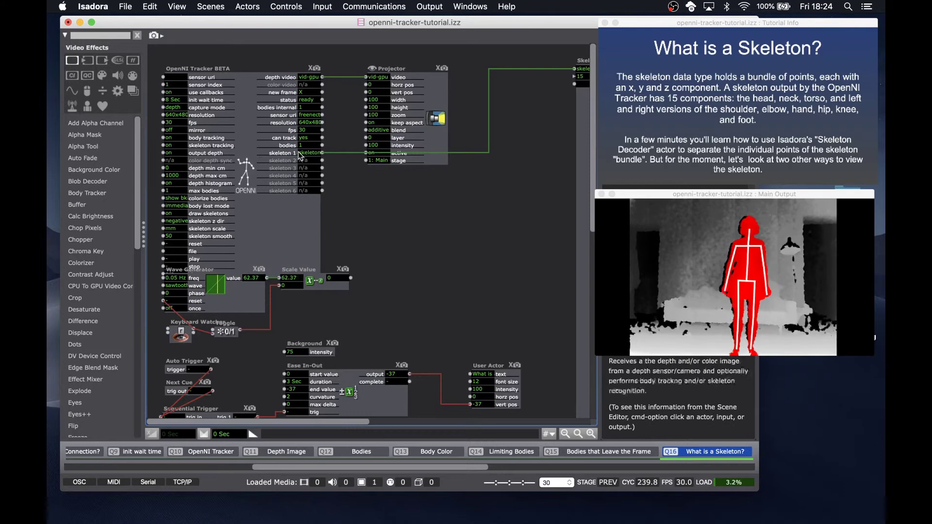
scroll(335, 165, "right", 5)
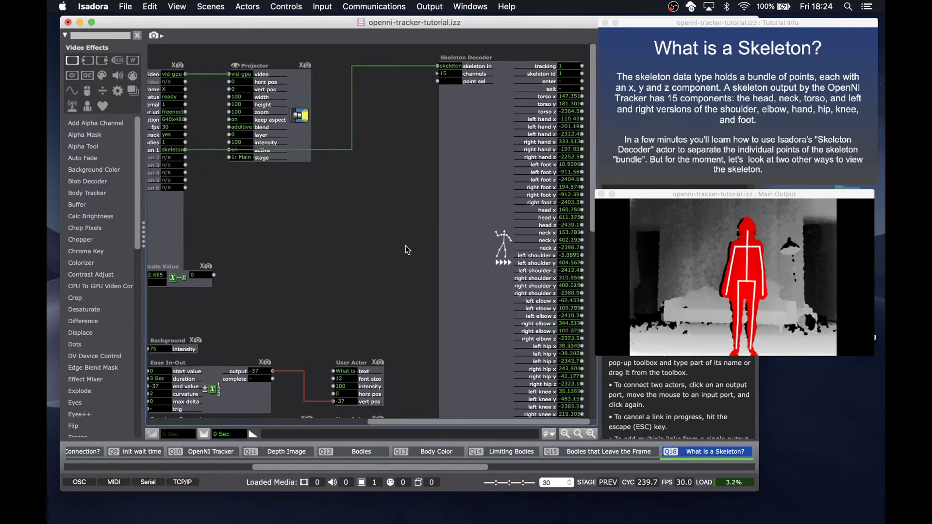
- Examine the Skeleton Decoder's x, y and z outputs for each body point in the What is a Skeleton? scene
scroll(406, 245, "down", 2)
scroll(406, 246, "down", 1)
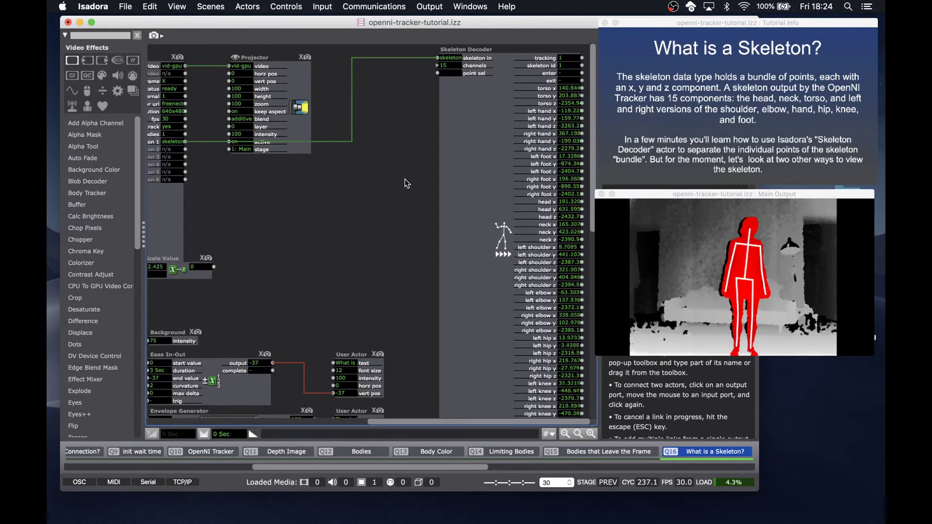
mouse_move(452, 67)
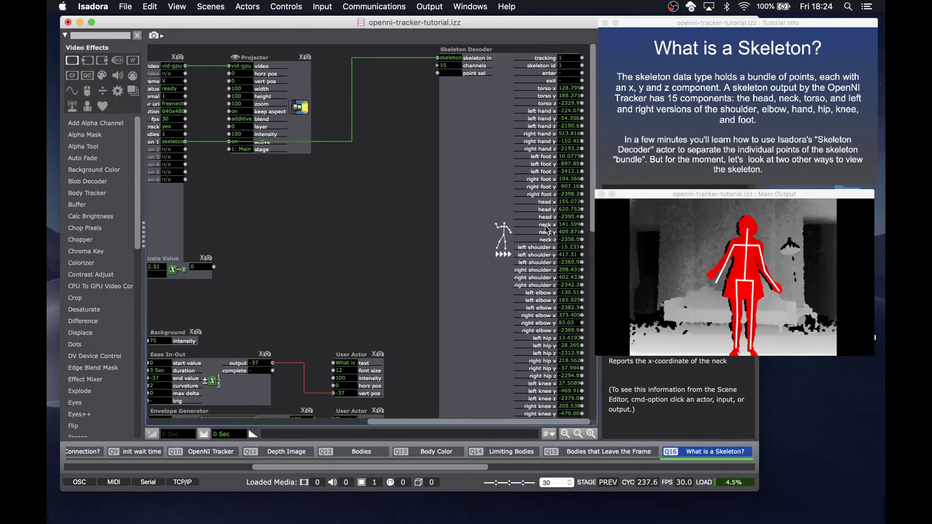
scroll(549, 368, "up", 5)
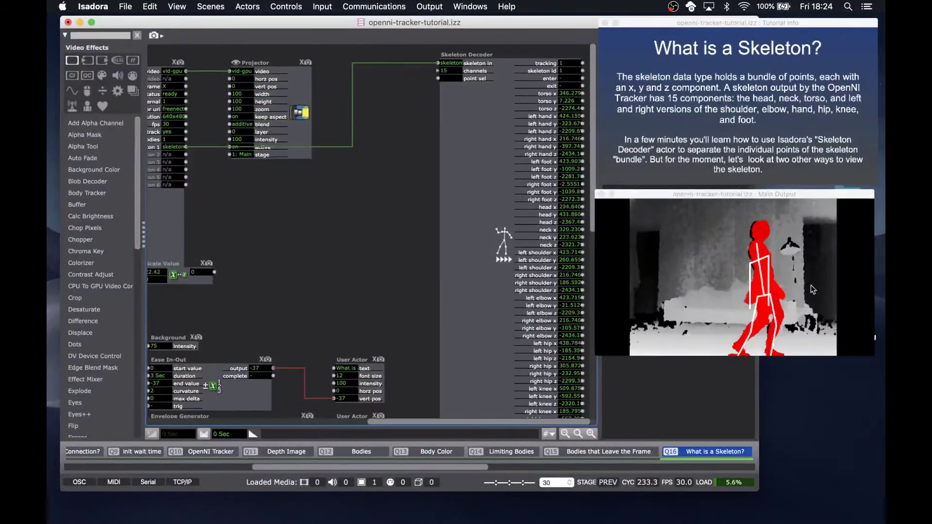
left_click(778, 270)
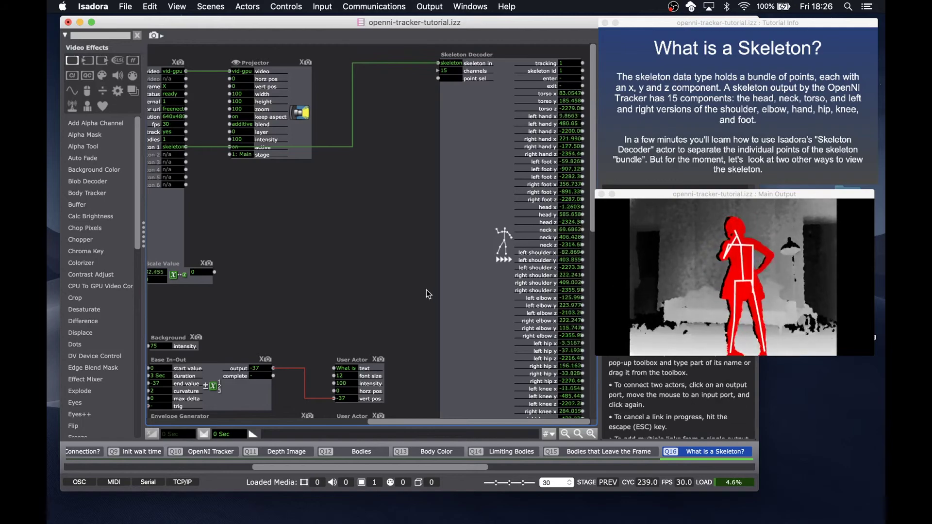
scroll(461, 285, "left", 5)
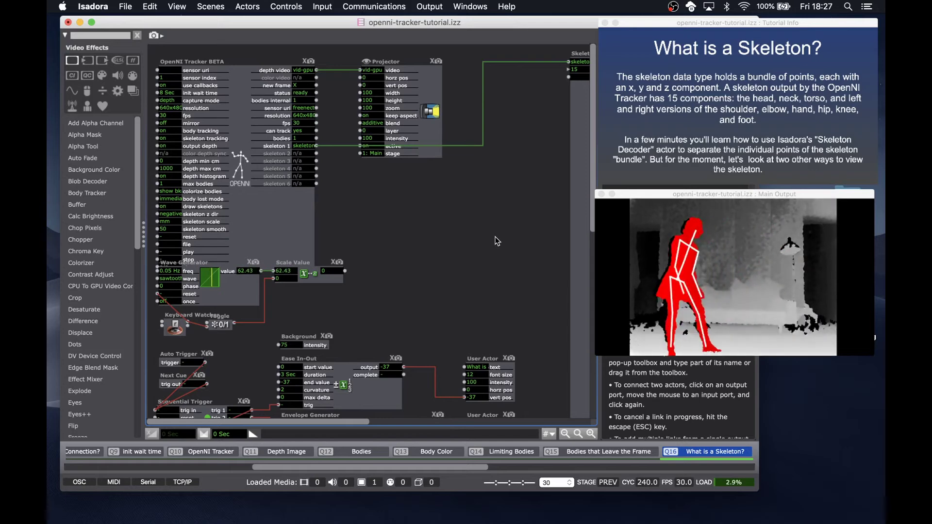
- Advance to the Skeleton Visualizer scene and recall snapshots 2 through 6 in turn to compare the skeleton visualizations
key("space")
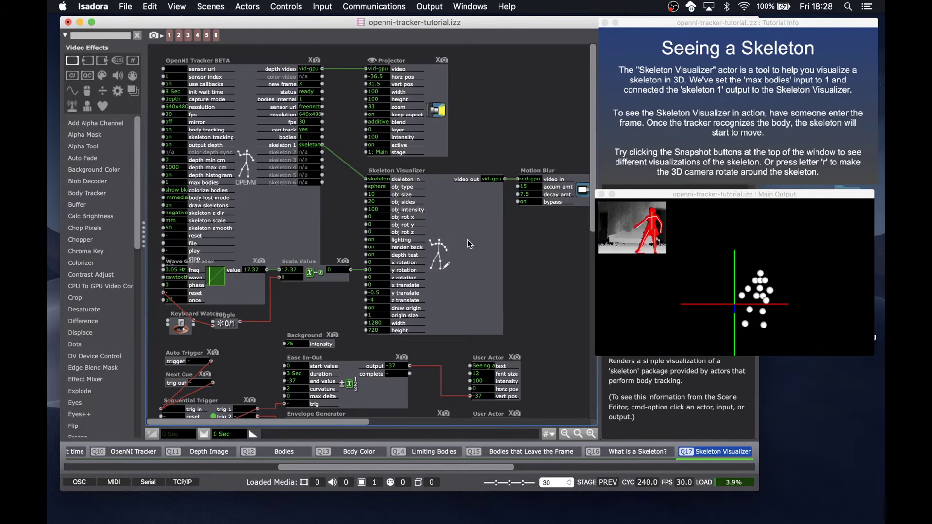
left_click(175, 37)
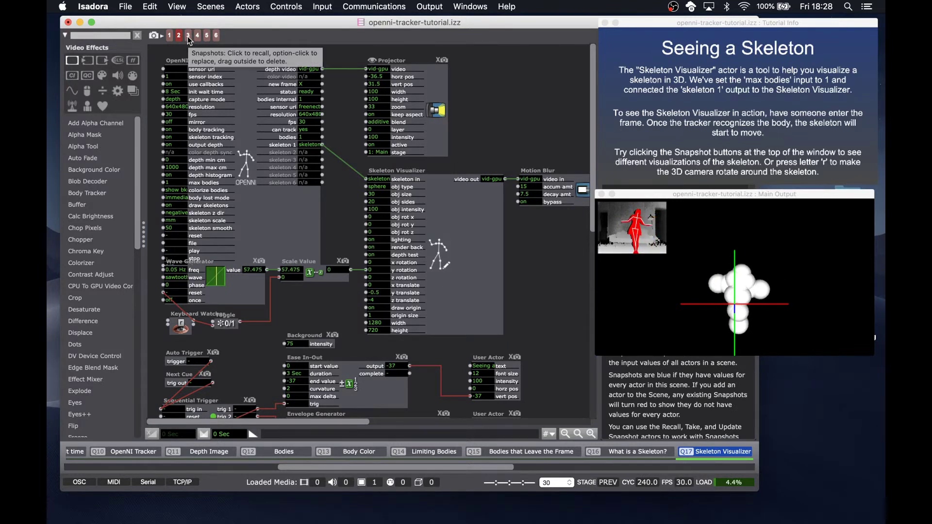
left_click(188, 38)
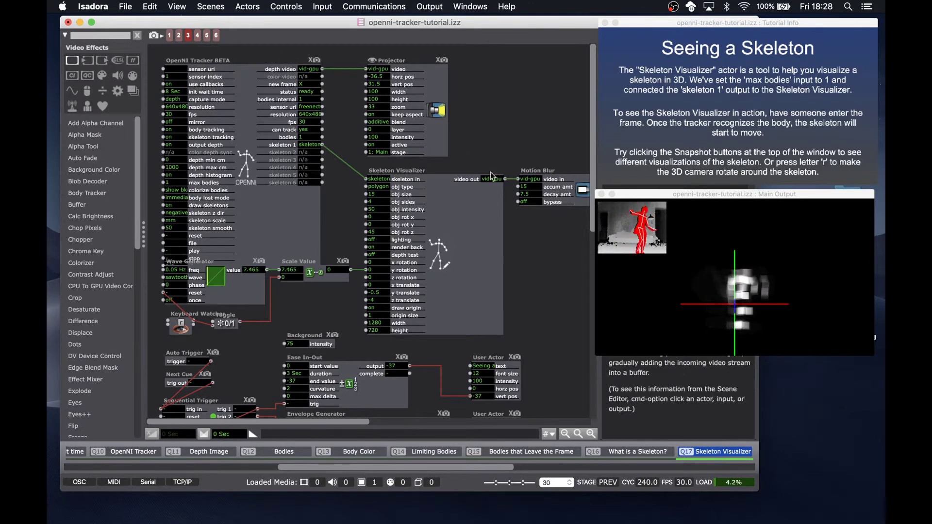
left_click(196, 36)
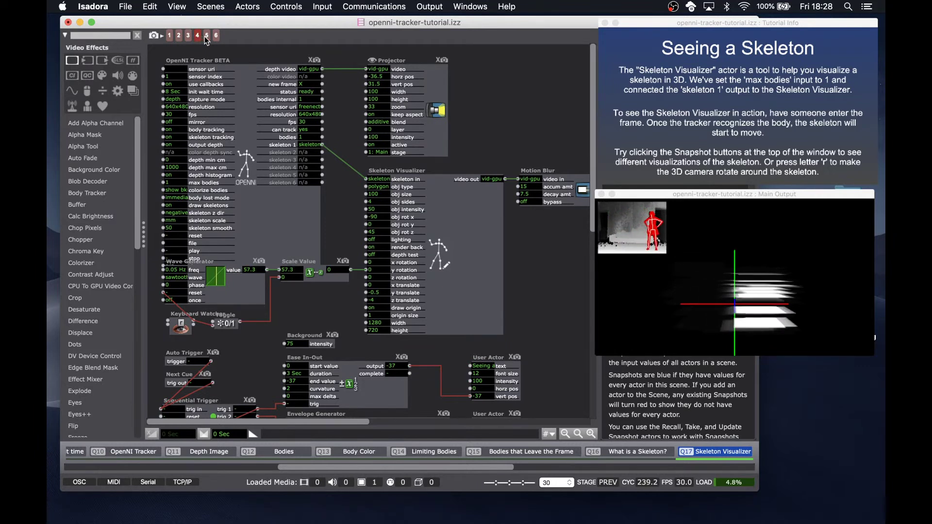
left_click(206, 36)
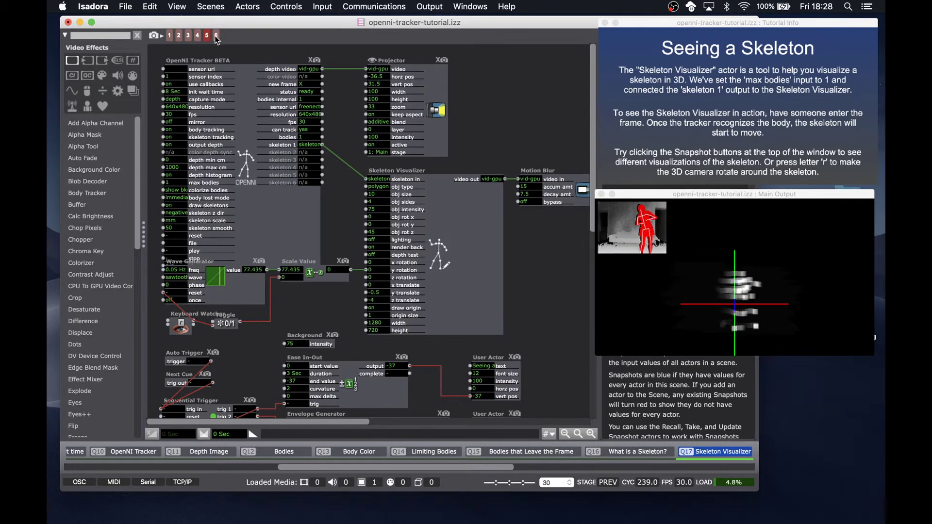
left_click(217, 38)
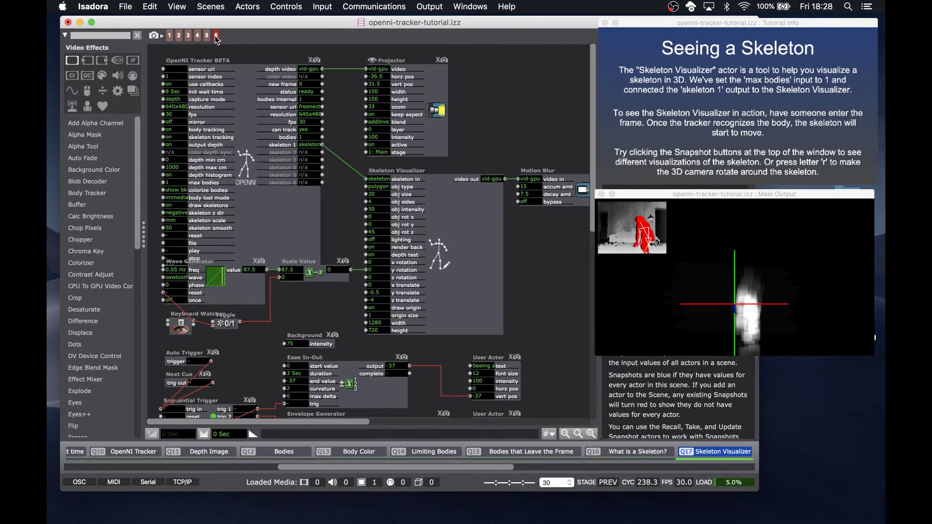
- Recall snapshot 1 and the higher-numbered snapshots again, finishing on snapshot 4, and check the Skeleton Visualizer's connections
left_click(170, 36)
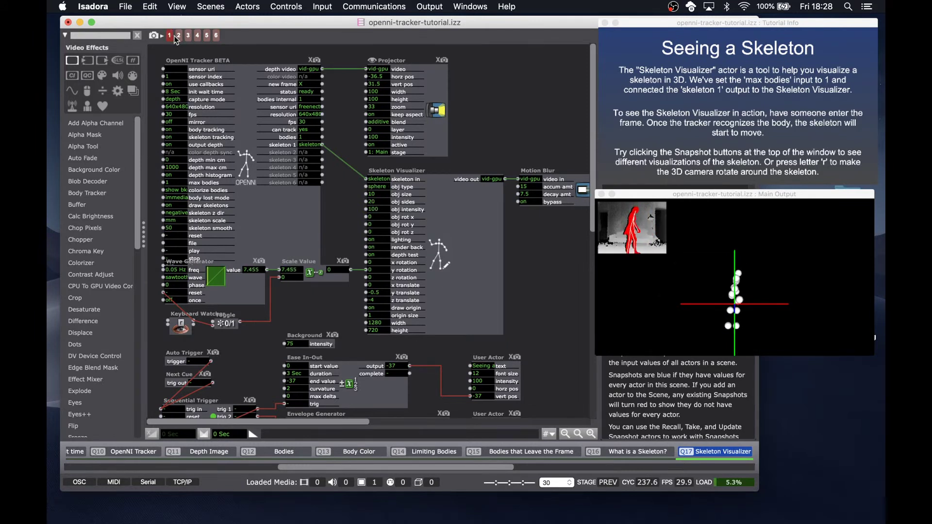
left_click(215, 36)
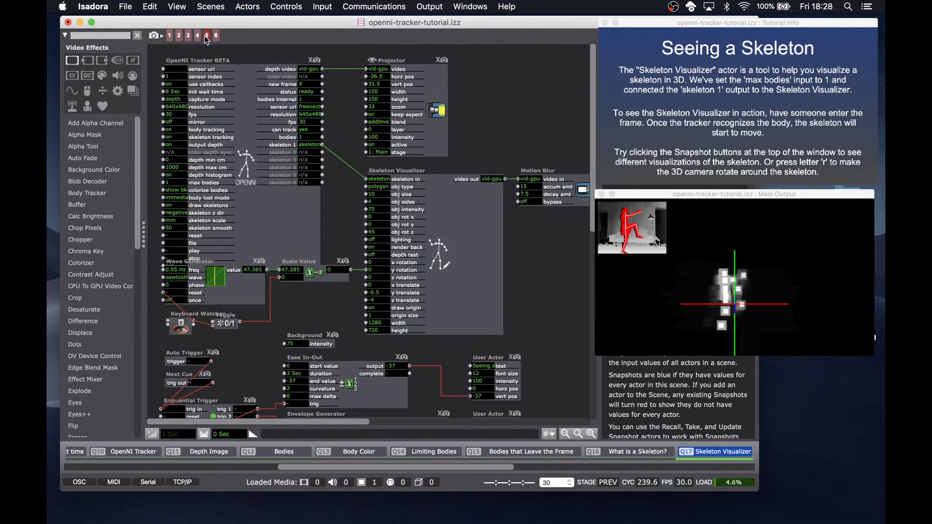
left_click(198, 36)
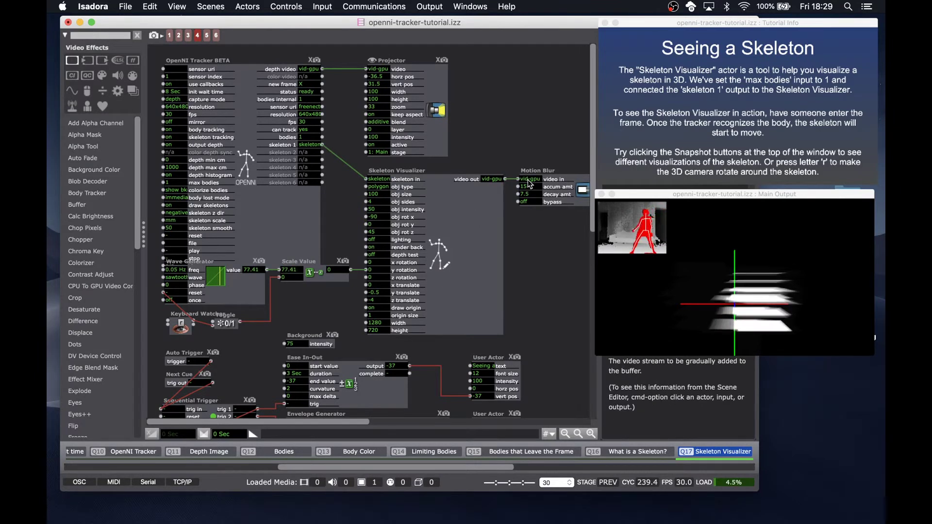
scroll(528, 180, "right", 1)
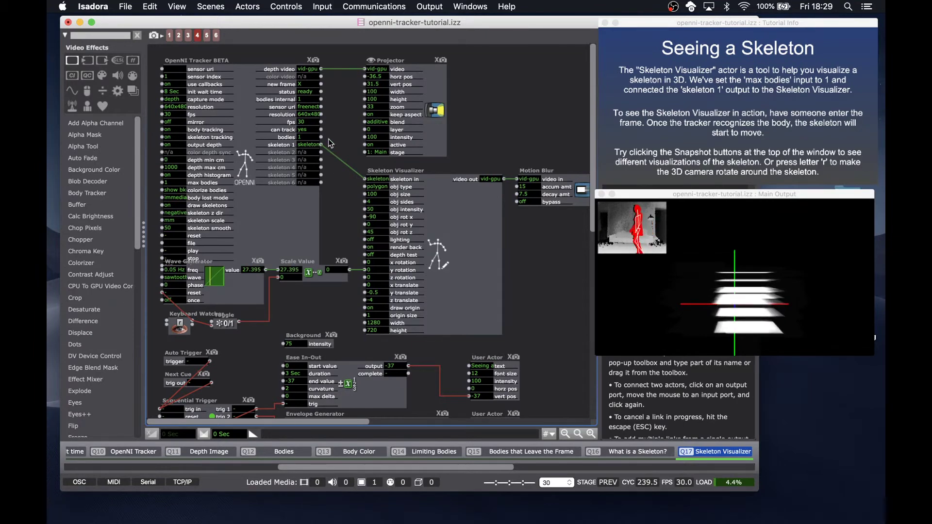
- Advance to the 3D Puppet scene, inspect the inside of the uppermost Puppet Two Segments user actor, and close its editor
mouse_move(316, 117)
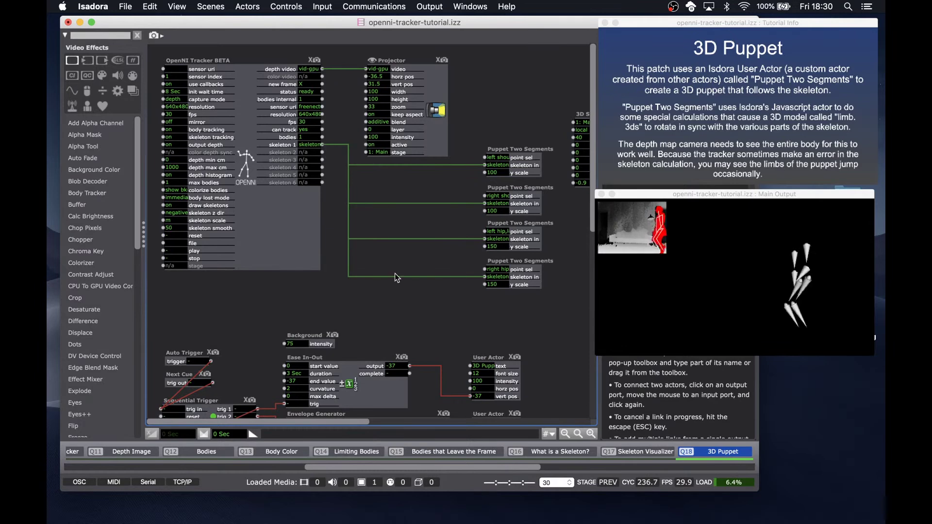
scroll(395, 273, "down", 3)
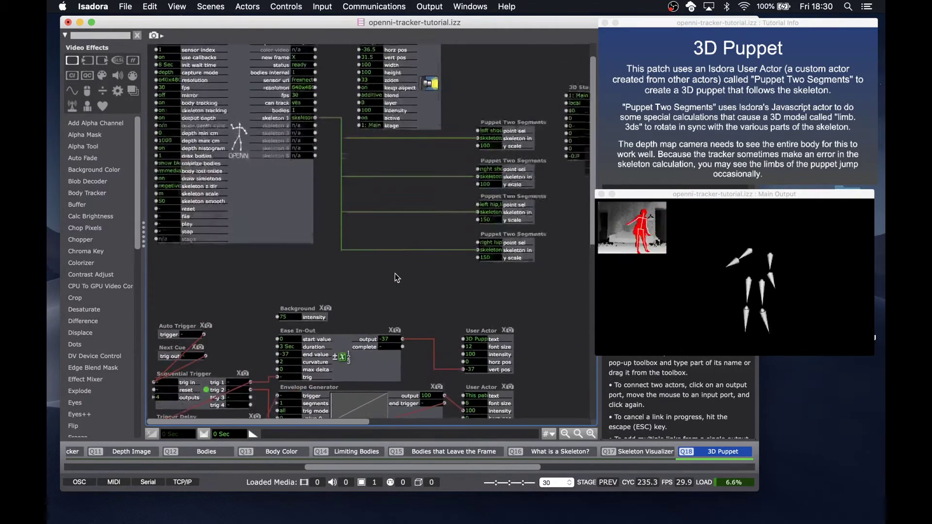
scroll(395, 273, "up", 2)
scroll(395, 274, "right", 3)
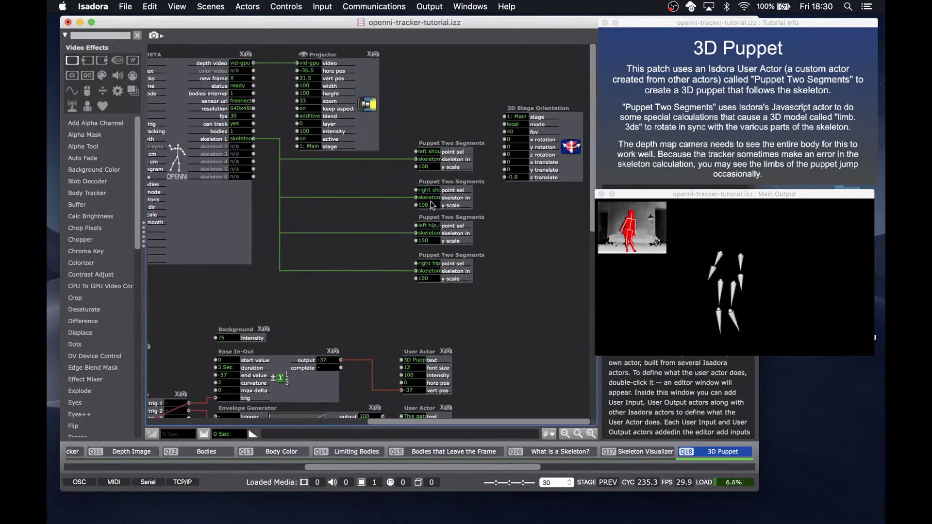
double_click(470, 142)
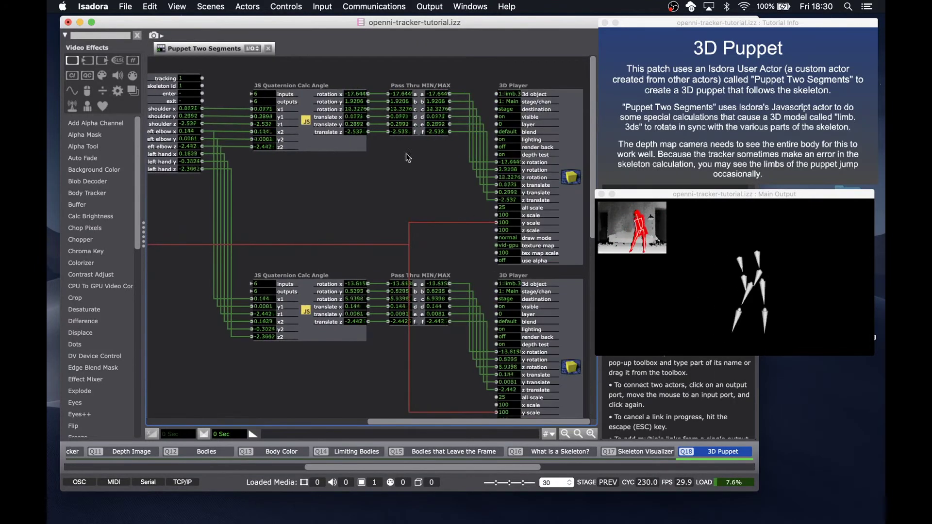
left_click(268, 48)
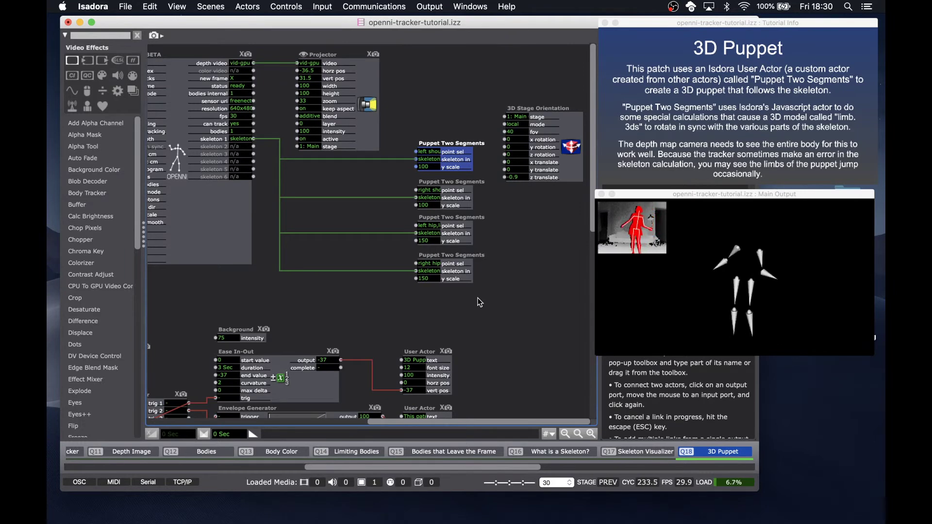
- Advance to the About the Skeleton Decoder scene and examine the full list of Skeleton Decoder outputs
key("space")
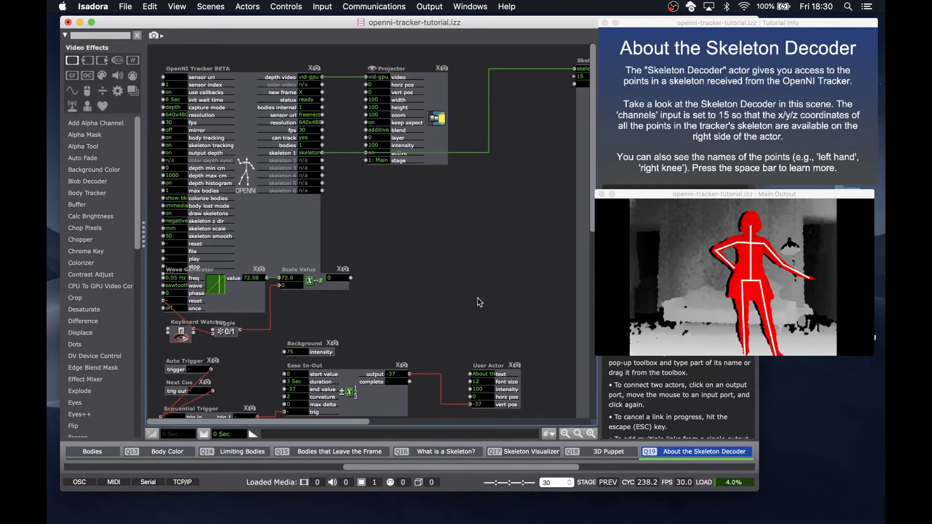
scroll(473, 286, "right", 5)
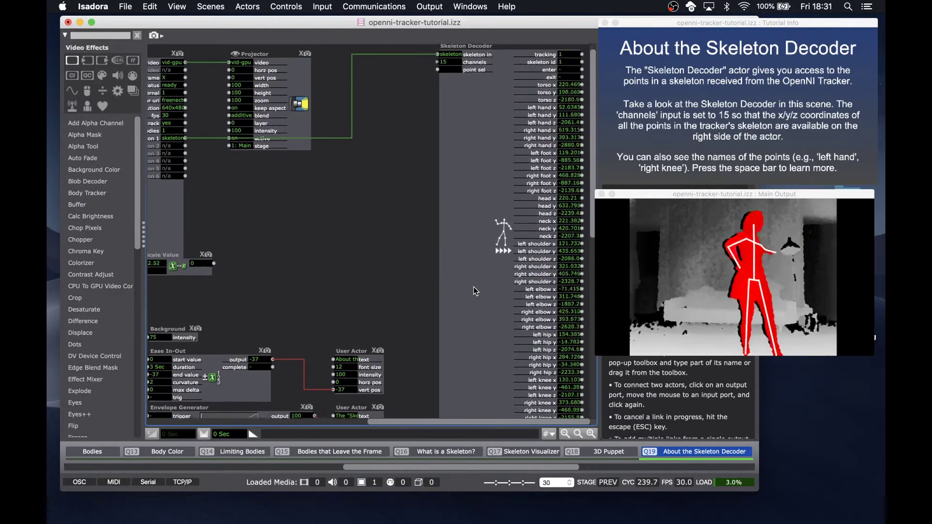
scroll(473, 287, "down", 1)
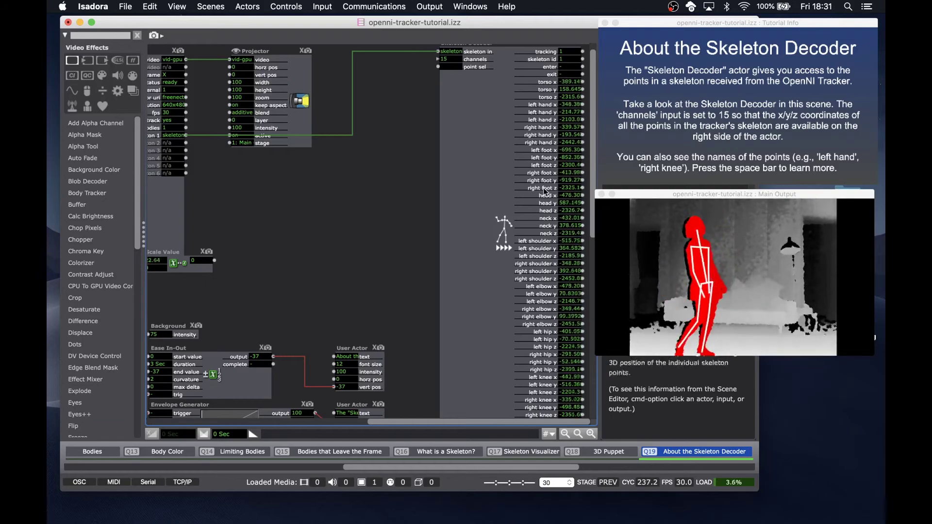
scroll(545, 224, "down", 5)
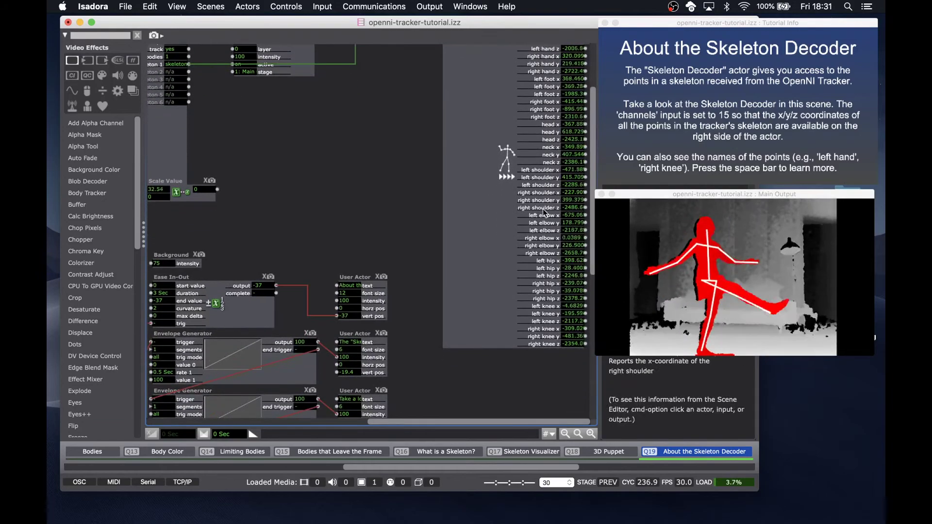
scroll(529, 221, "up", 6)
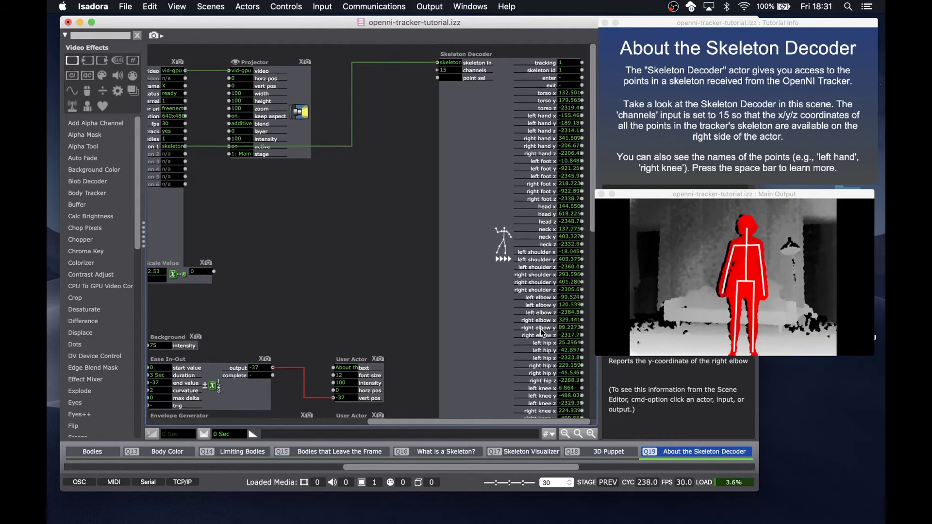
scroll(540, 328, "down", 2)
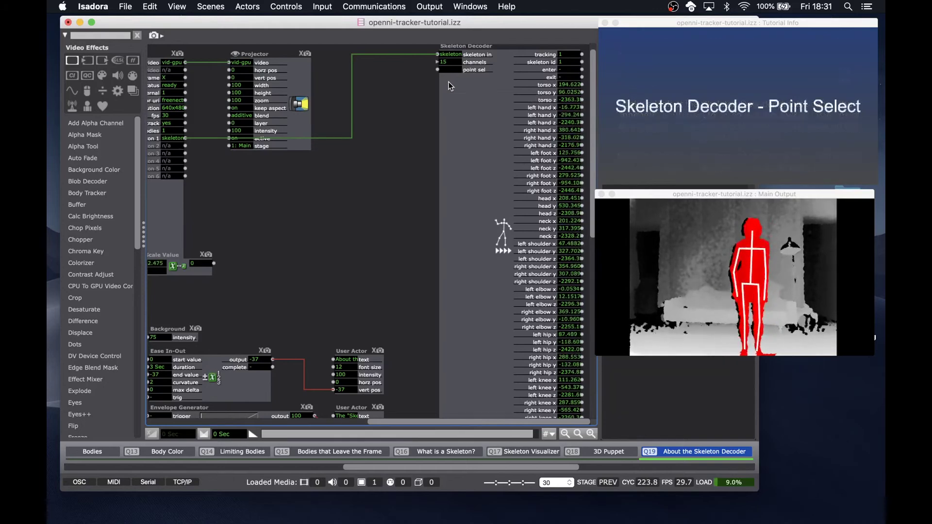
- Advance to the Skeleton Decoder Point Names scene and inspect the list of points in the Skeleton Decoder's point sel input
key("space")
scroll(503, 121, "right", 5)
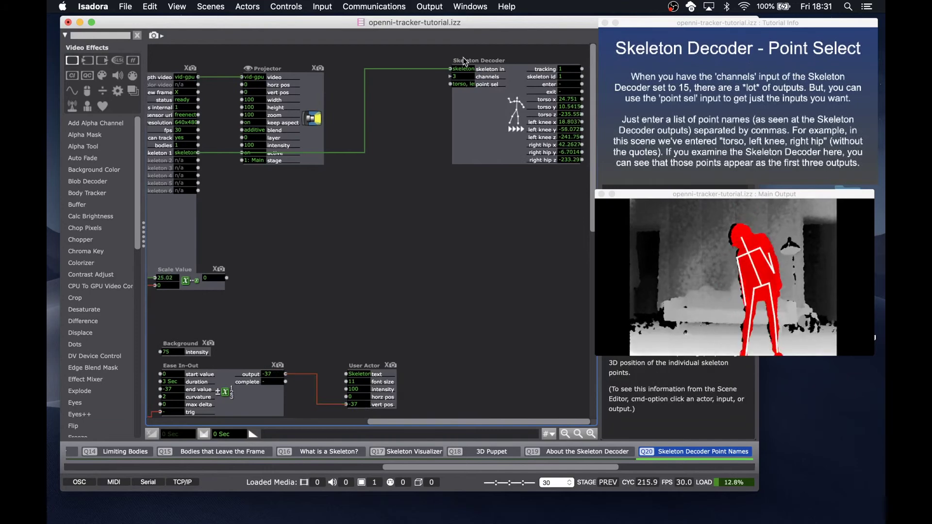
double_click(465, 83)
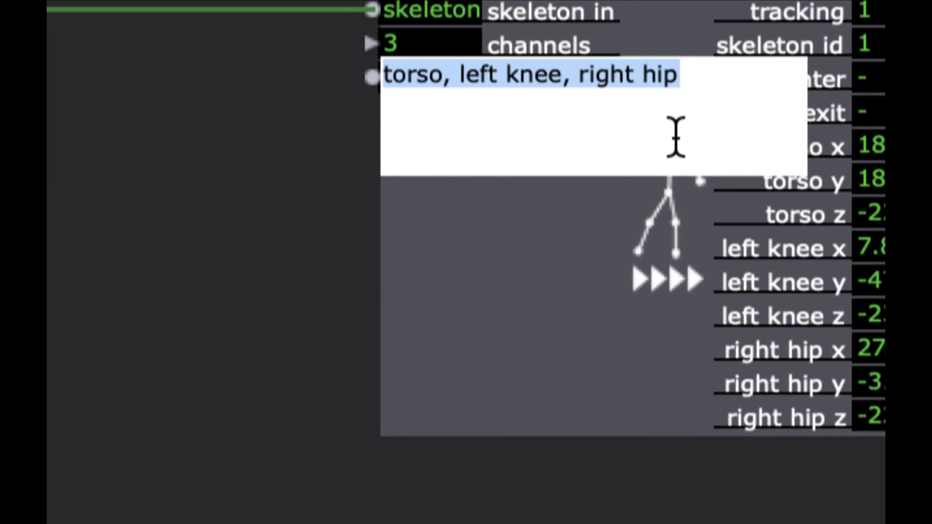
left_click(627, 227)
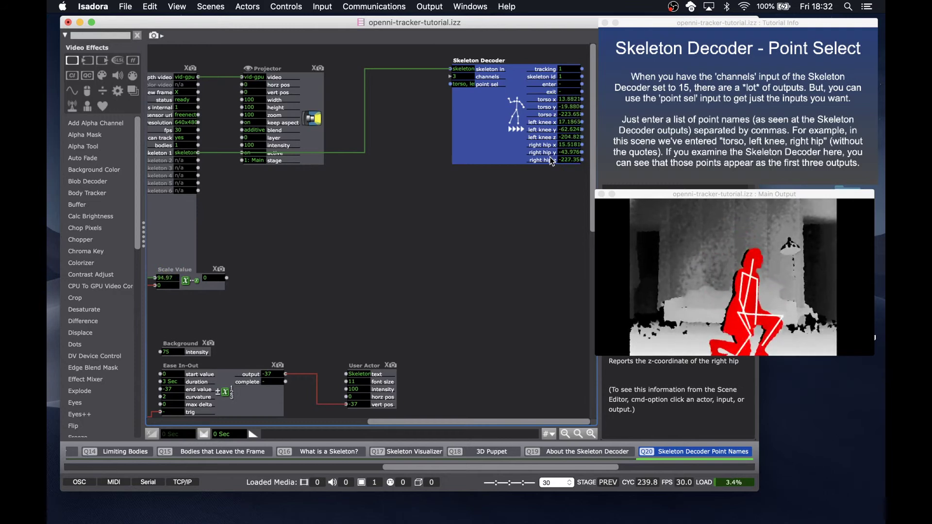
- Add a second Skeleton Decoder actor below the existing one and link the tracker's skeleton 1 output to its skeleton in input
double_click(464, 194)
type("ske")
key("Return")
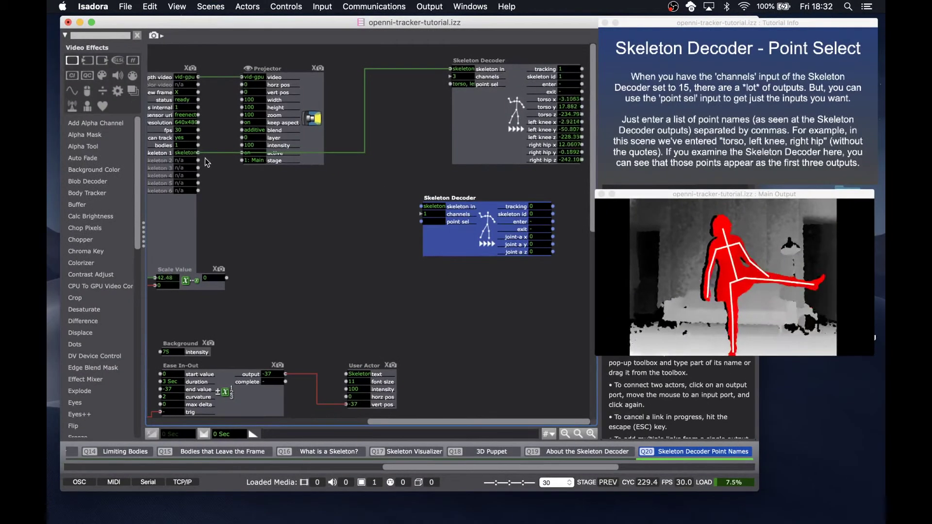
left_click(199, 153)
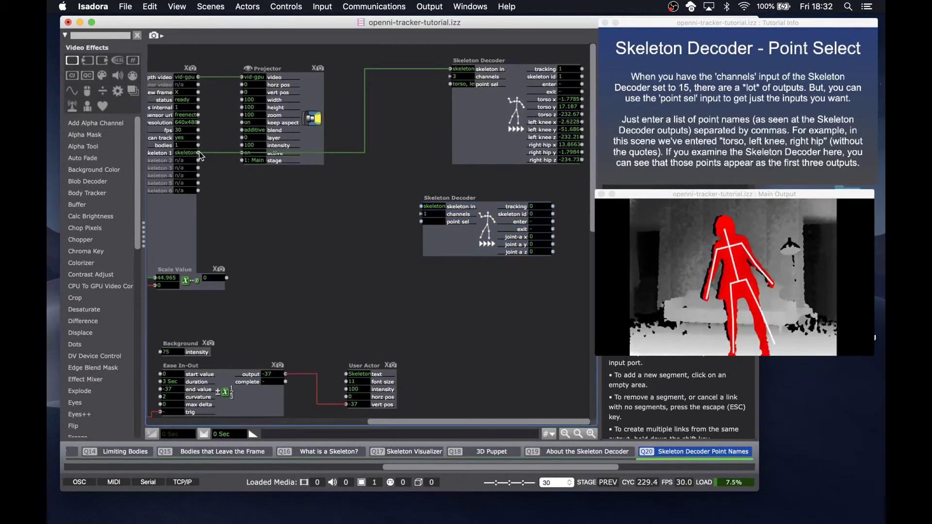
left_click(365, 153)
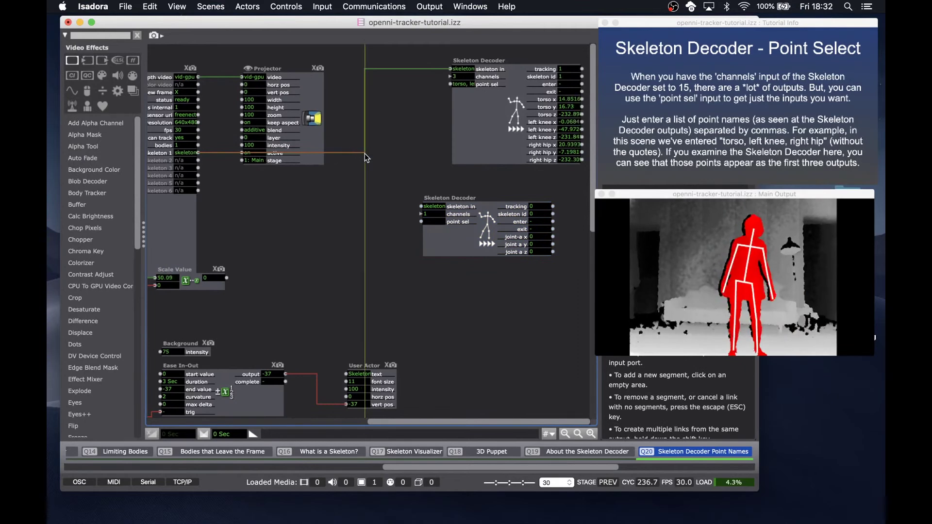
left_click(421, 208)
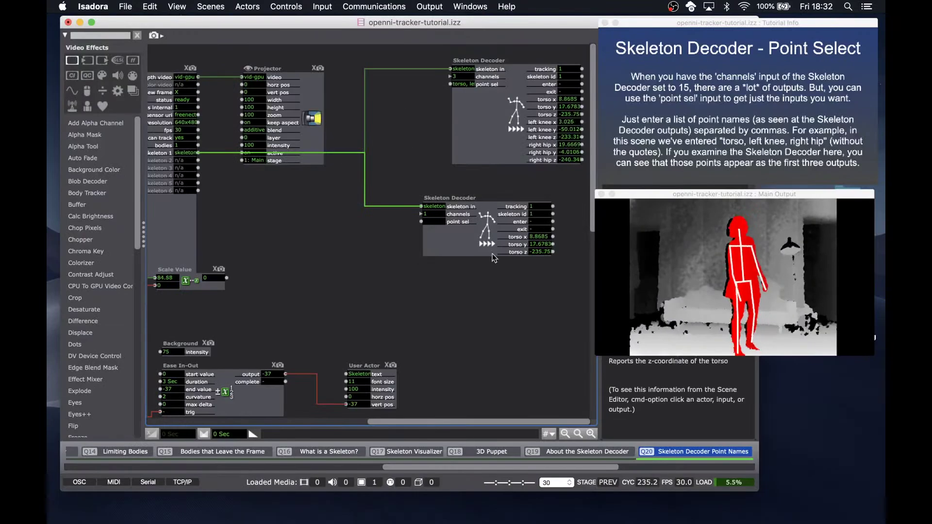
- Set the new Skeleton Decoder's point sel input to "left knee"
left_click(436, 221)
type("left knee")
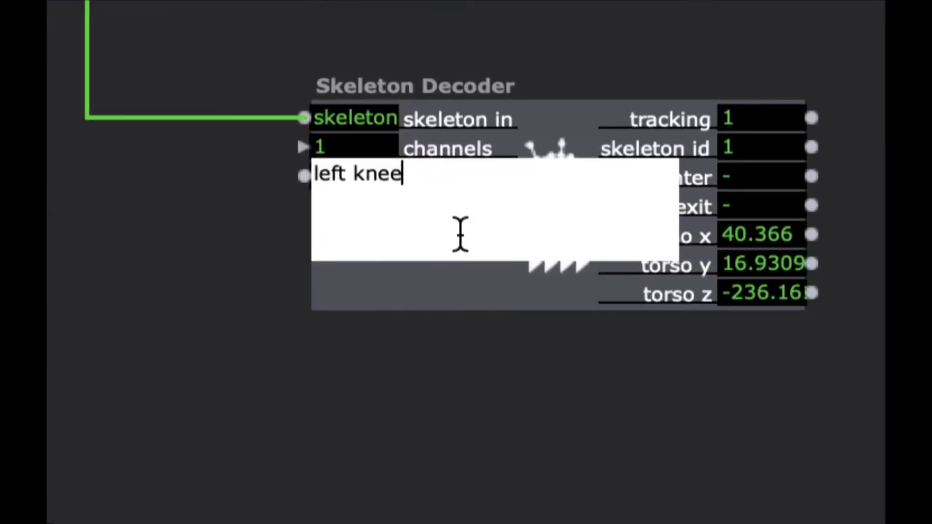
left_click(626, 352)
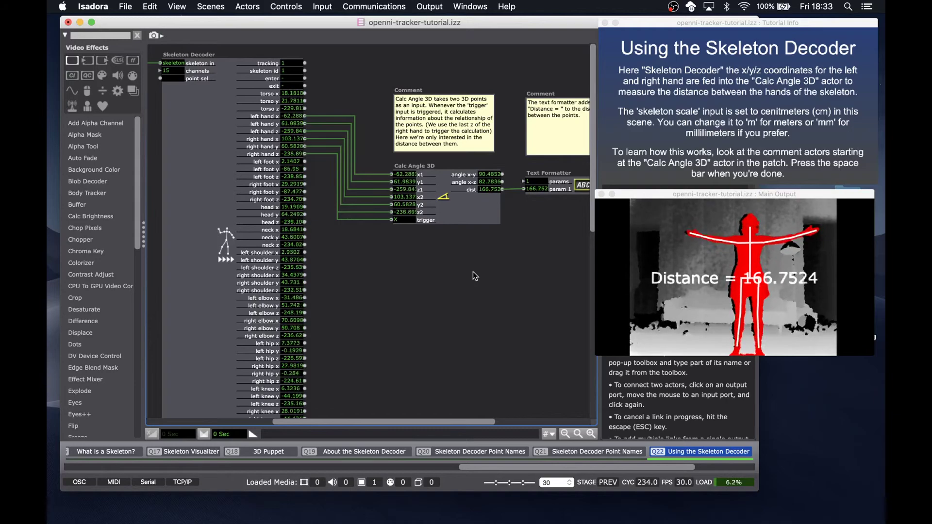
- Advance from the Using the Skeleton Decoder scene to the Simple Interactive Control scene and raise the system volume
left_click(447, 217)
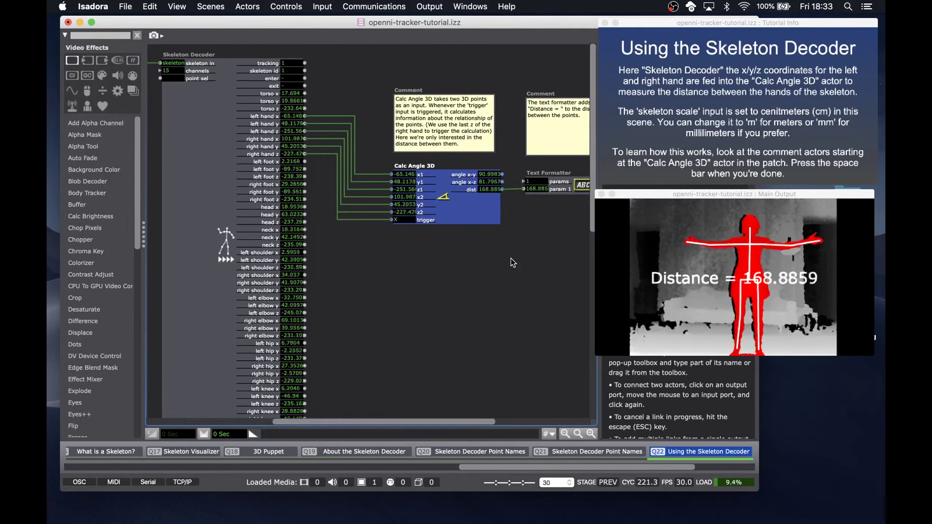
key("space")
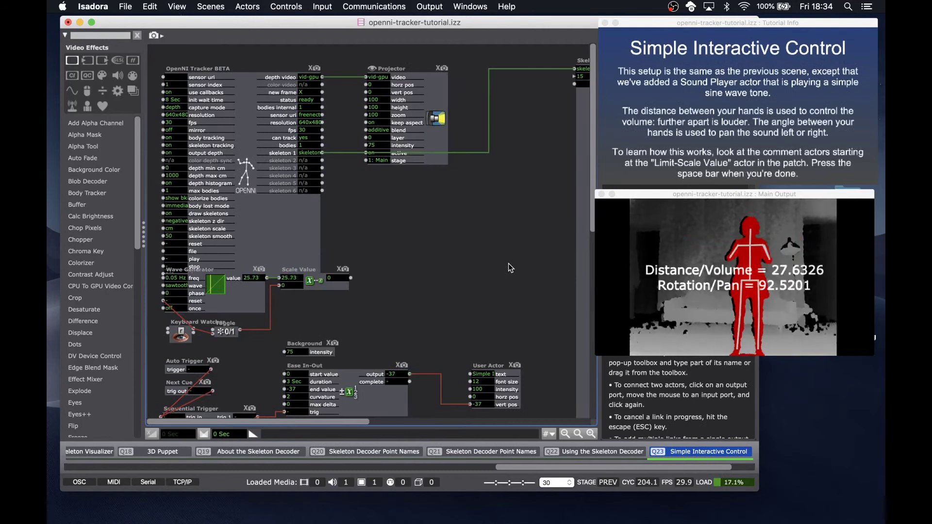
key("XF86AudioRaiseVolume")
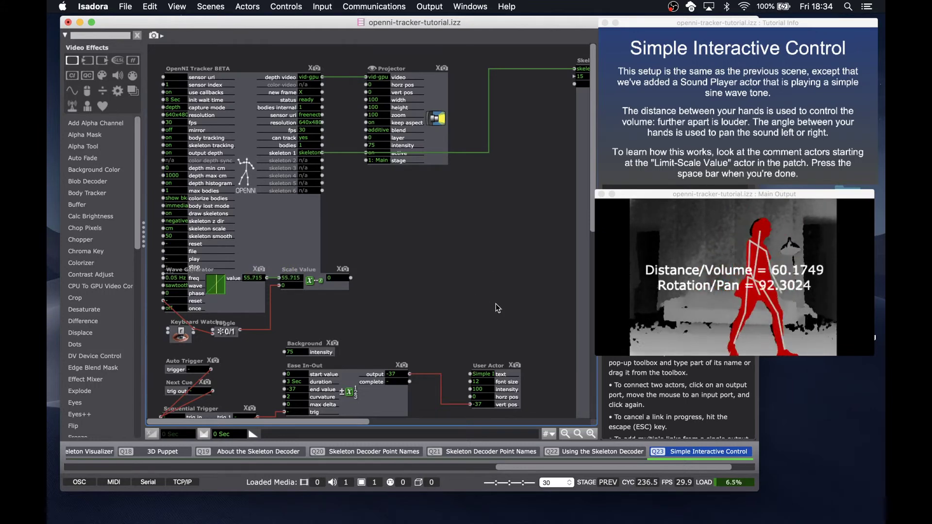
left_click(648, 452)
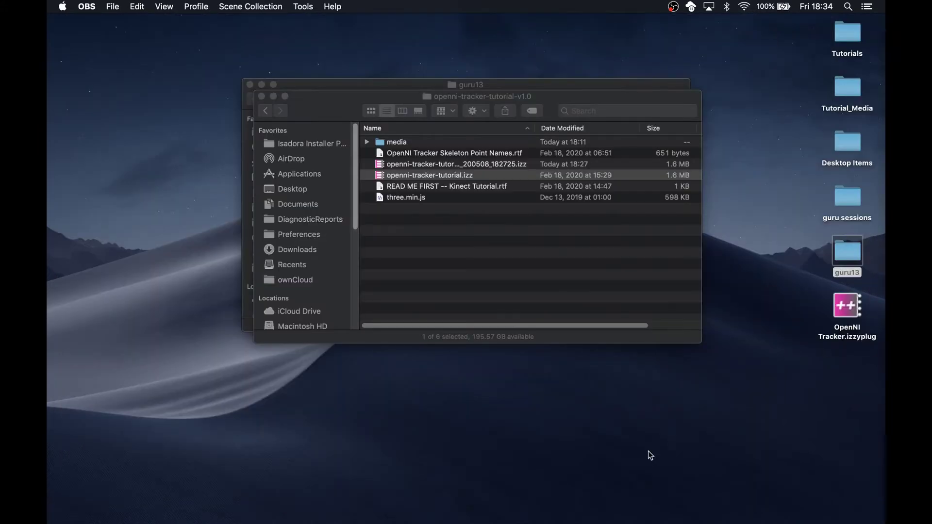
- Ignore the crash report for Isadora and close the empty untitled document in the relaunched program
key("super+Tab")
key("super+Tab")
key("super+Tab")
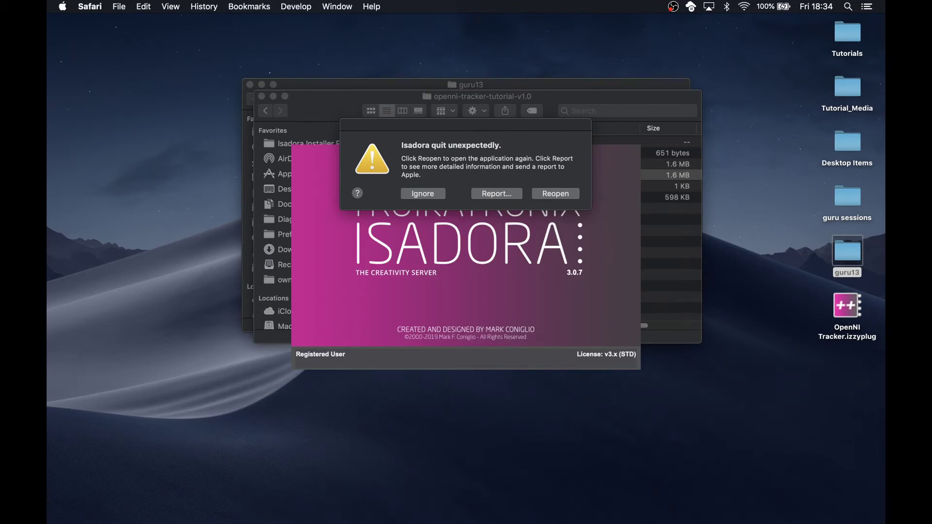
left_click(423, 194)
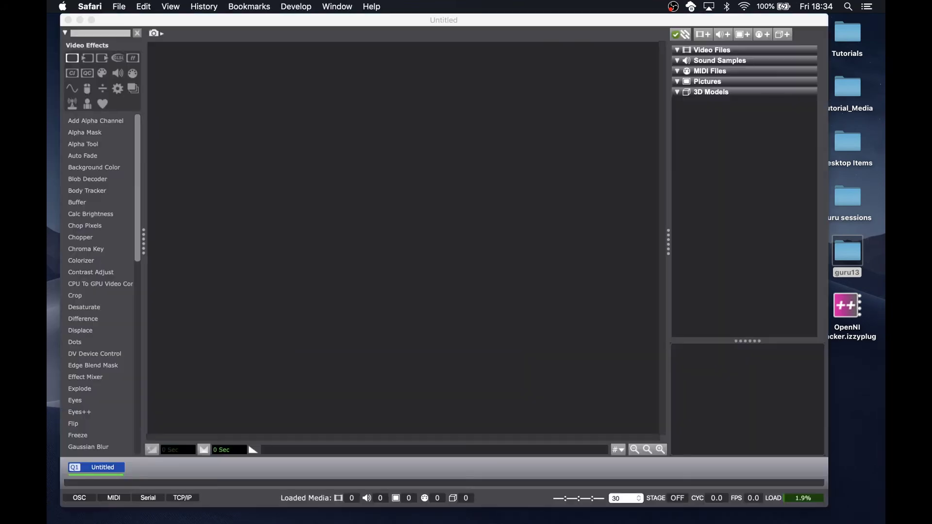
key("Return")
key("super+w")
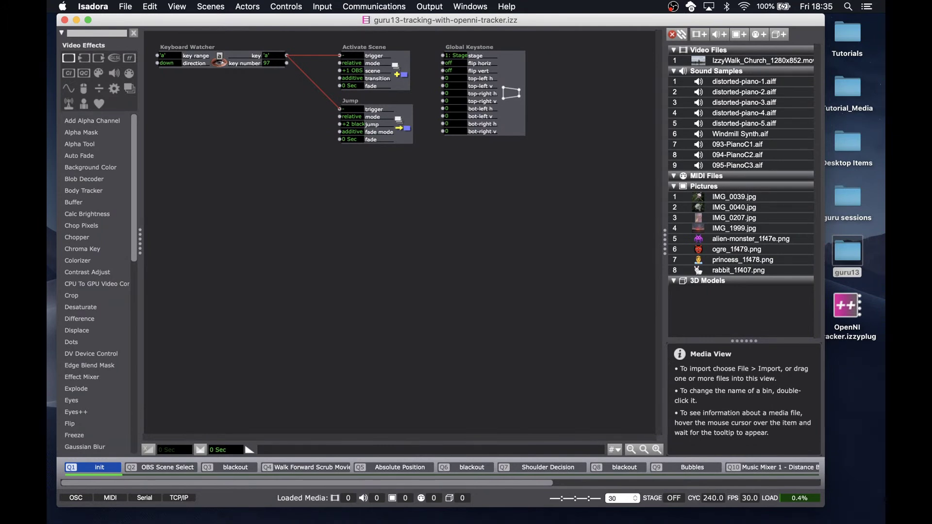
key("super+Tab")
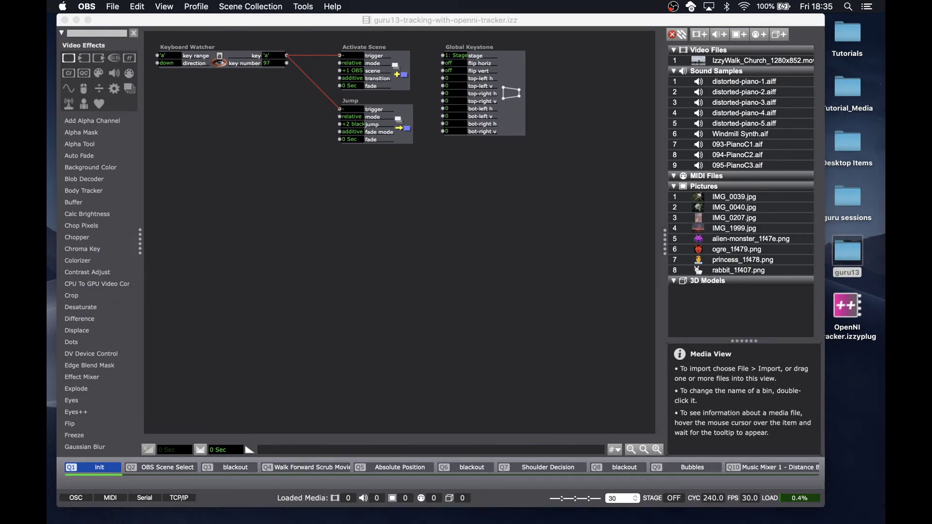
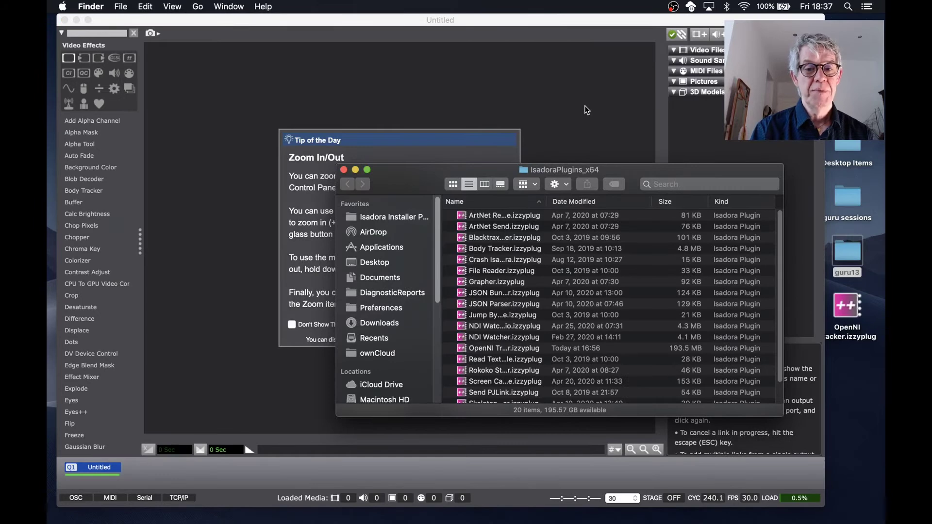
- Hide Isadora and spread out the openni-tracker-tutorial-v1.0 and guru13 Finder windows on the desktop
left_click(585, 111)
key("super+h")
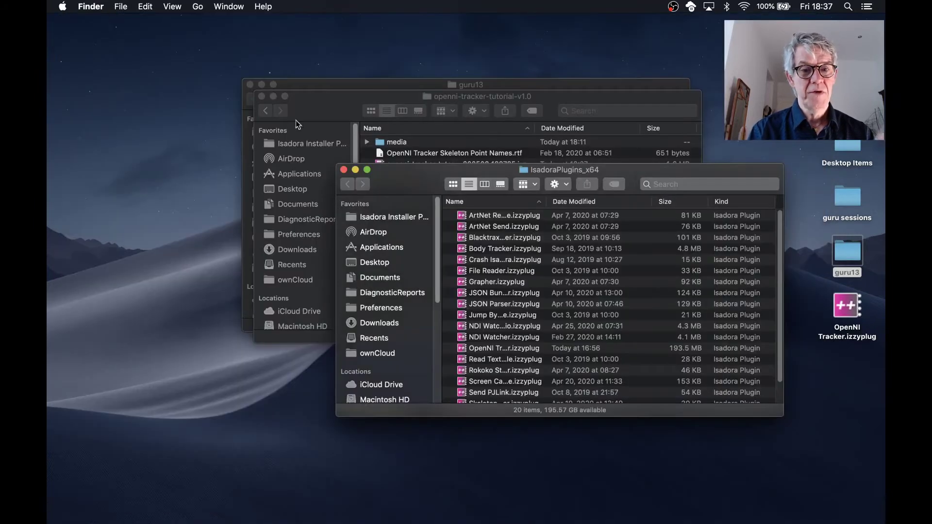
left_click_drag(447, 92, 285, 132)
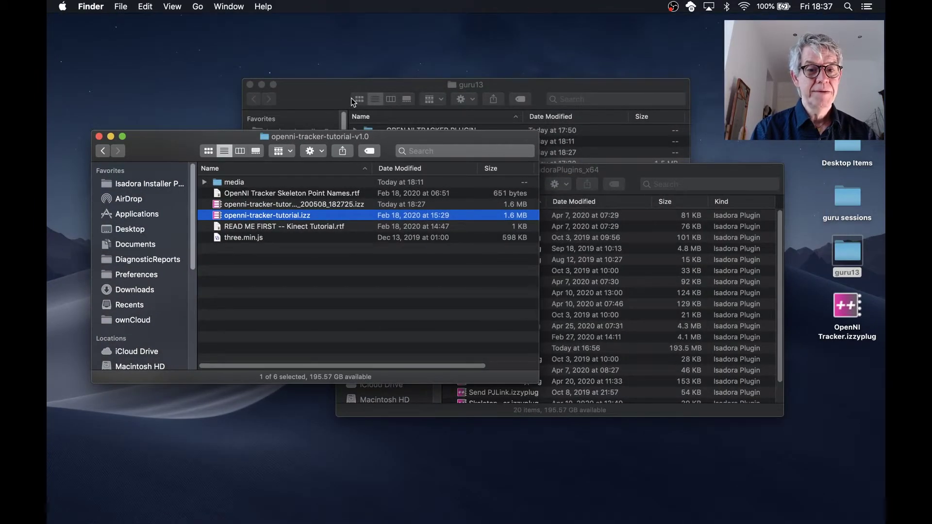
left_click_drag(371, 83, 186, 33)
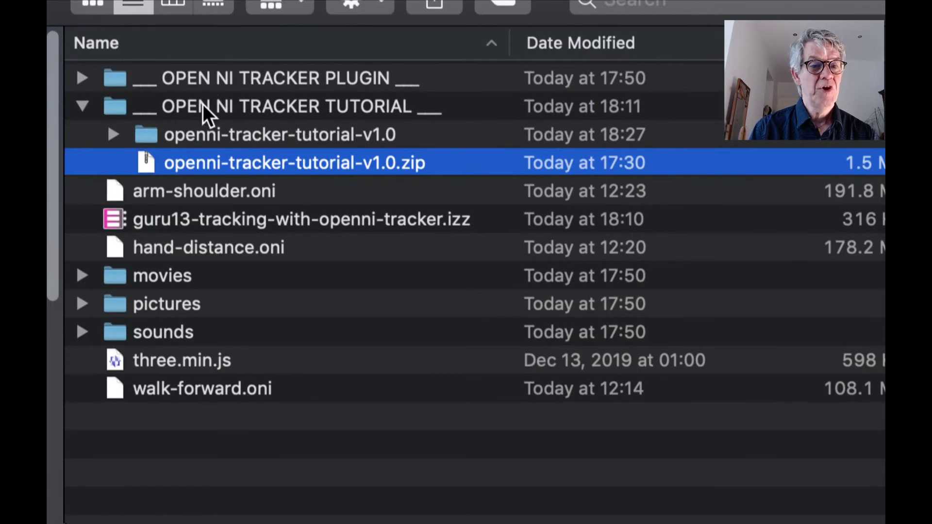
- Expand the OPEN NI TRACKER PLUGIN folder in guru13 and open the openni-tracker-mac-v0.9.5.dmg disk image
left_click(205, 84)
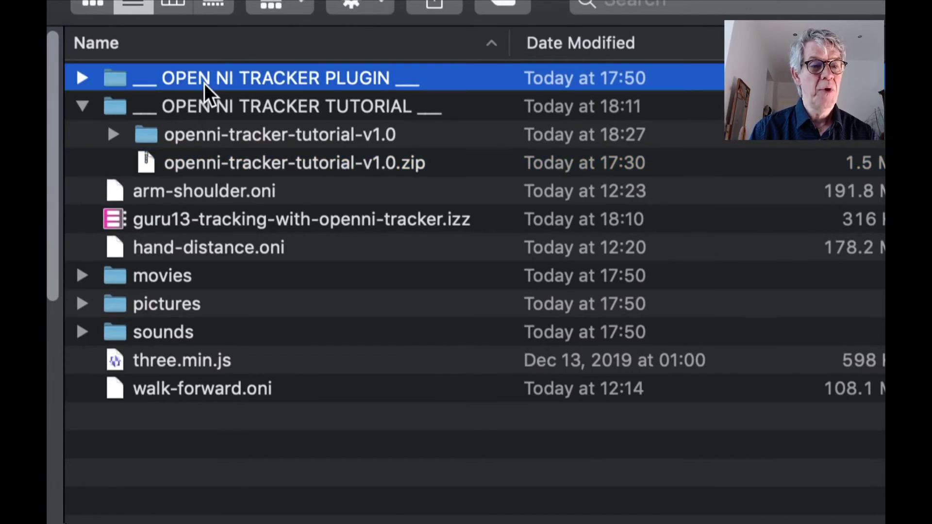
key("Right")
left_click(227, 132)
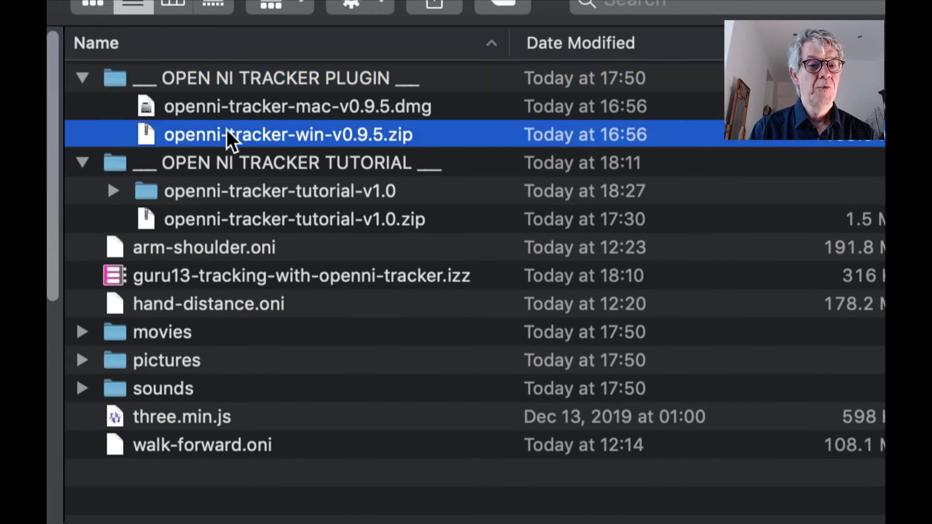
left_click(247, 107)
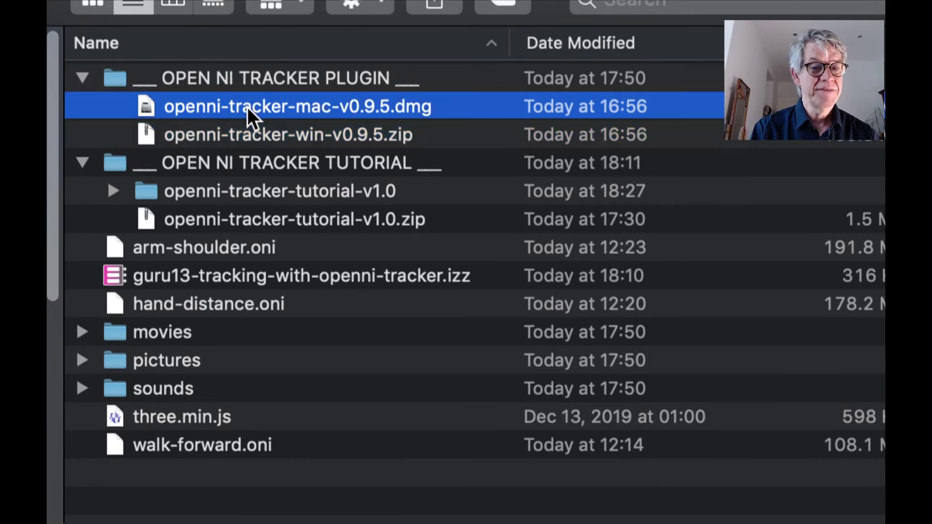
double_click(246, 107)
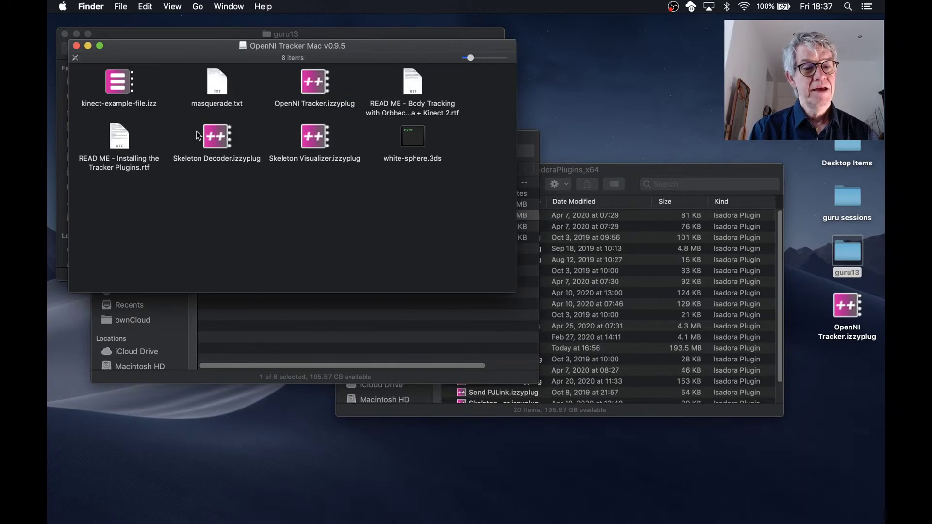
- Copy the OpenNI Tracker, Skeleton Decoder and Skeleton Visualizer plugins from the disk image and bring the IsadoraPlugins_x64 folder forward
left_click(213, 138)
left_click(314, 140, "shift")
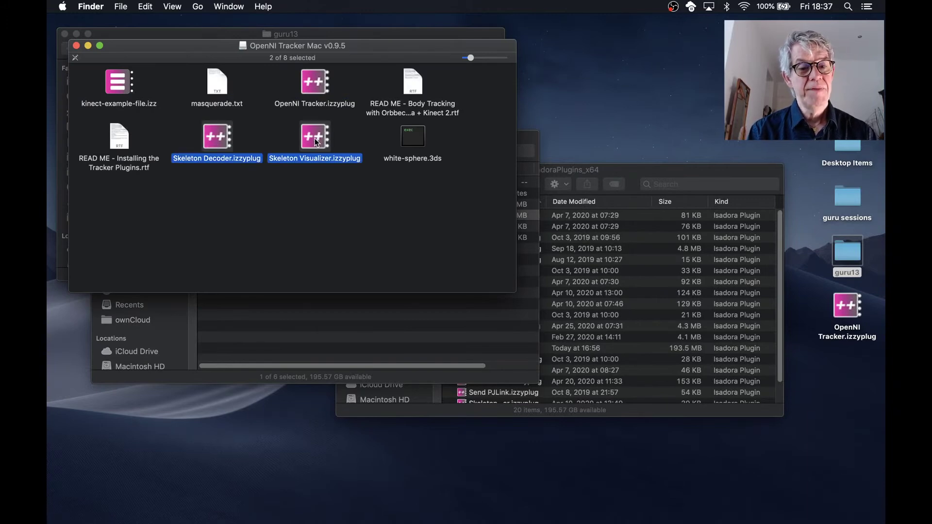
left_click(319, 78, "shift")
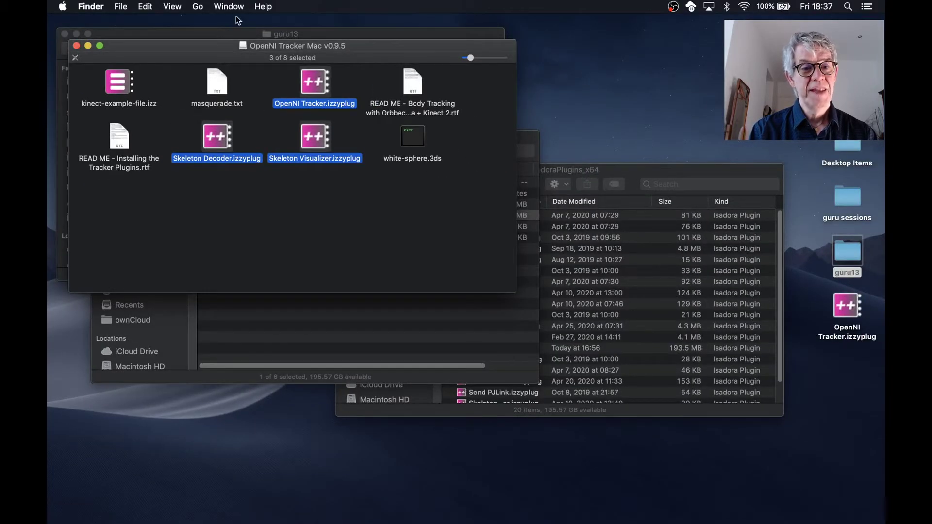
left_click(155, 6)
left_click(170, 61)
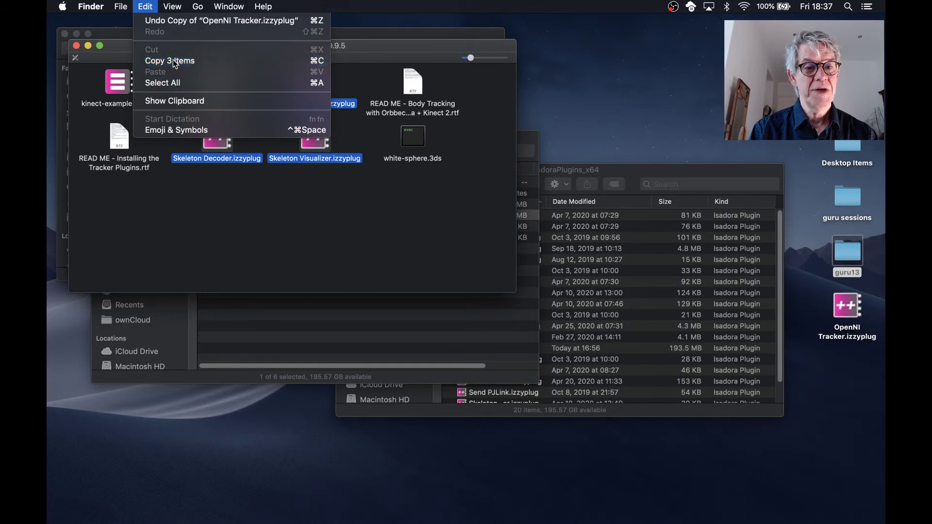
left_click(608, 167)
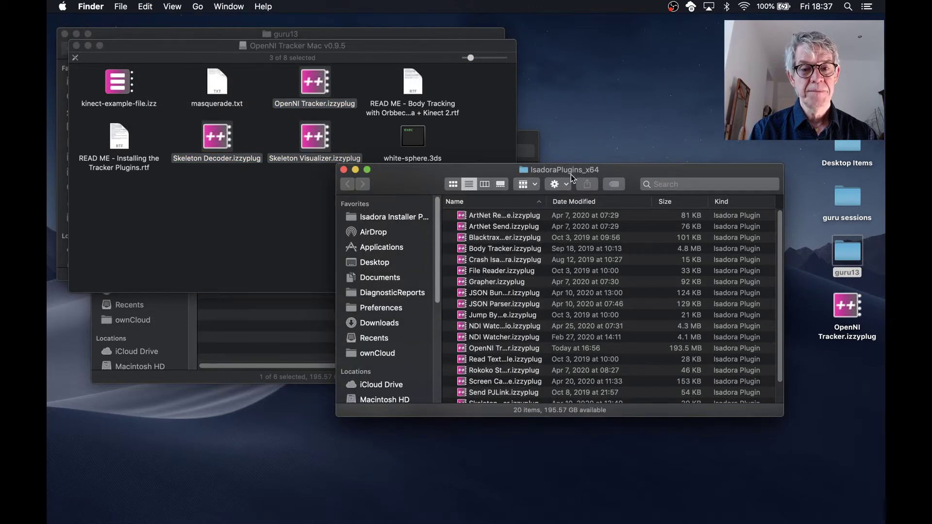
- Close the disk image, guru13, IsadoraPlugins_x64 and openni-tracker-tutorial-v1.0 Finder windows
left_click(259, 253)
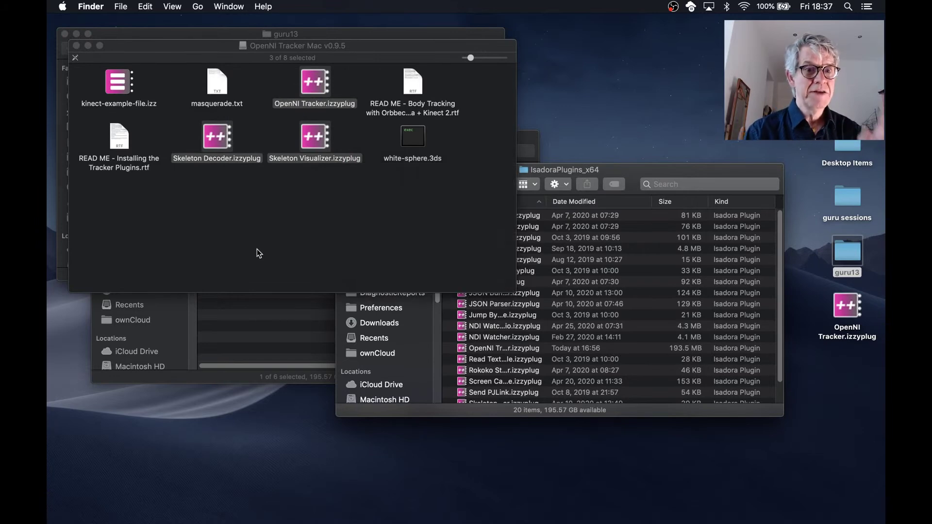
key("super+w")
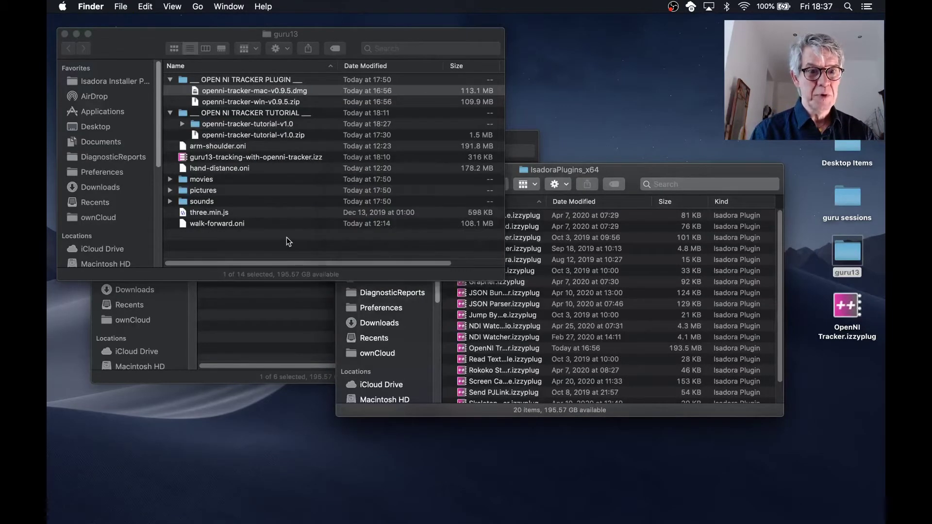
key("super+w")
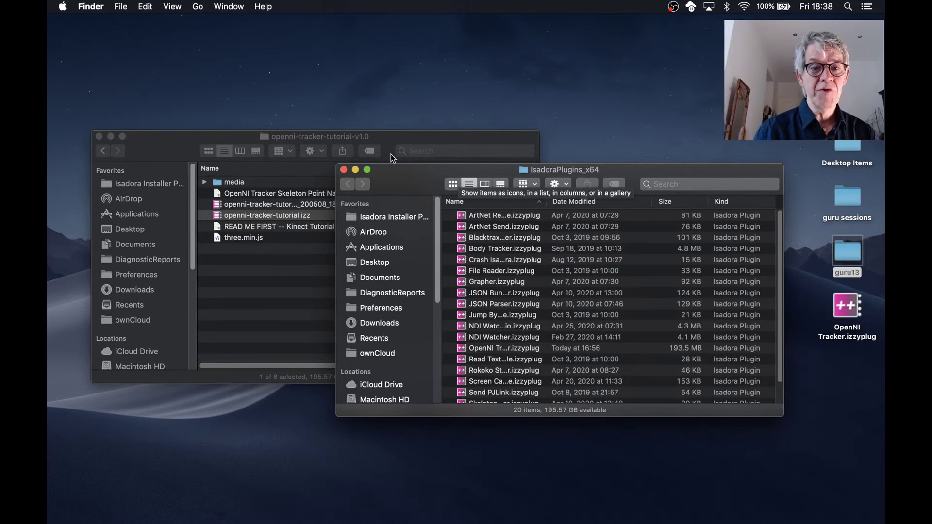
left_click(344, 171)
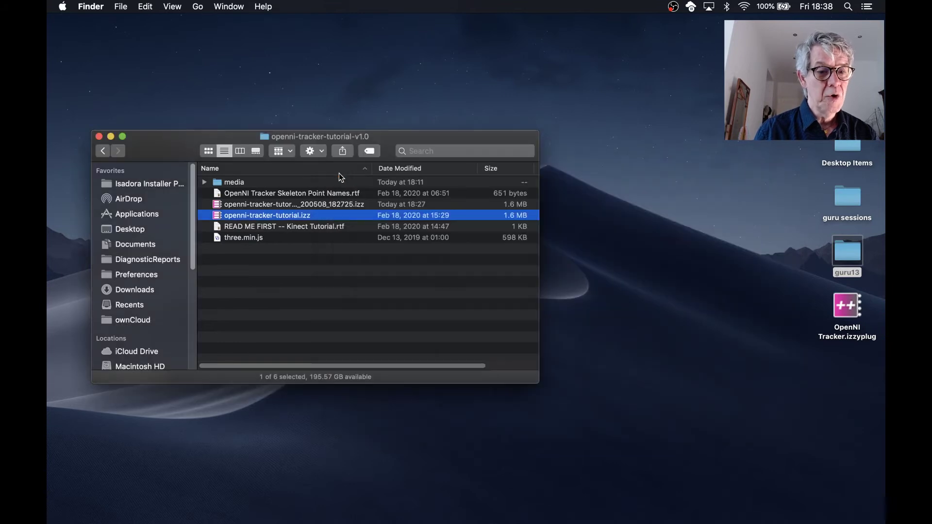
left_click(416, 331)
key("super+w")
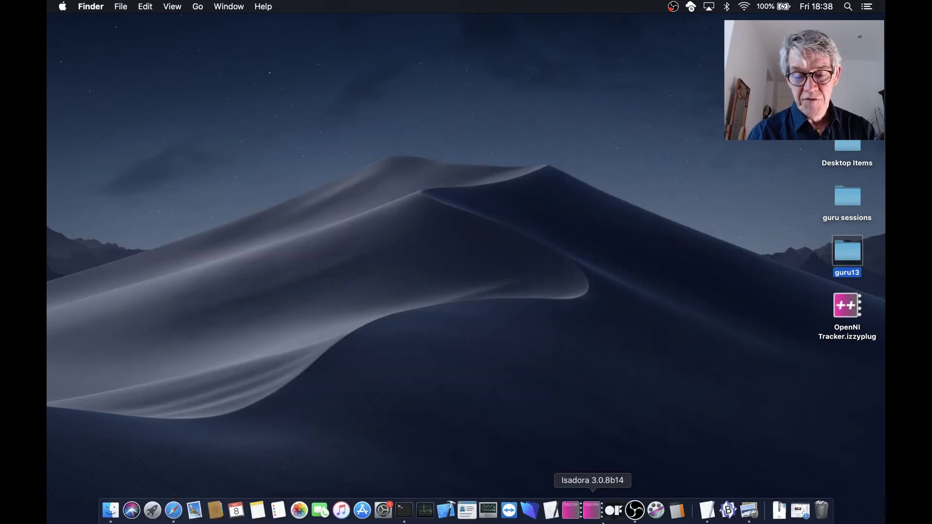
- Switch to Isadora, close the untitled document in front of guru13-tracking-with-openni-tracker.izz, and show the stage preview
left_click(573, 511)
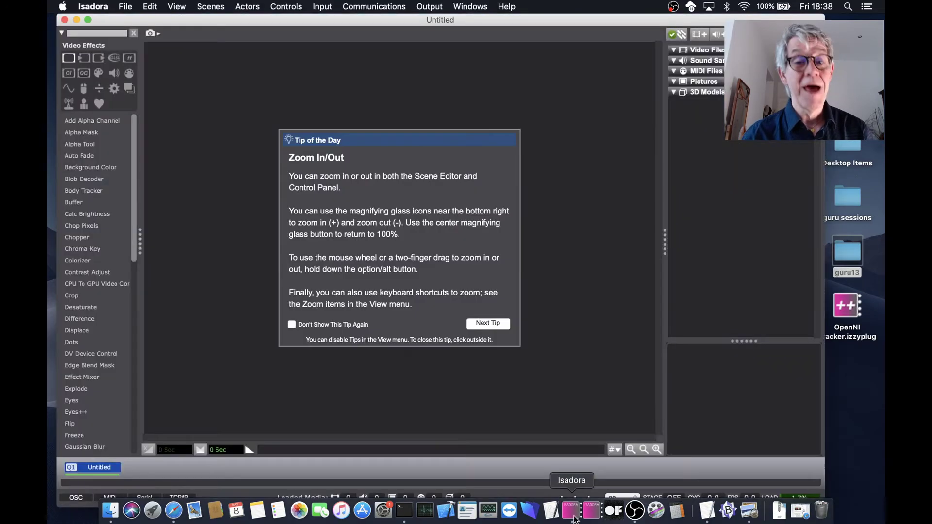
left_click(271, 357)
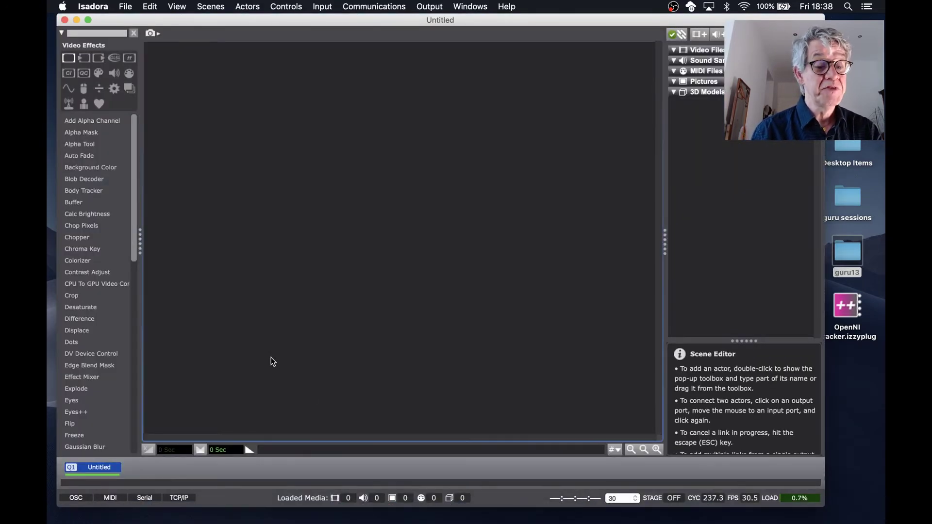
key("super+w")
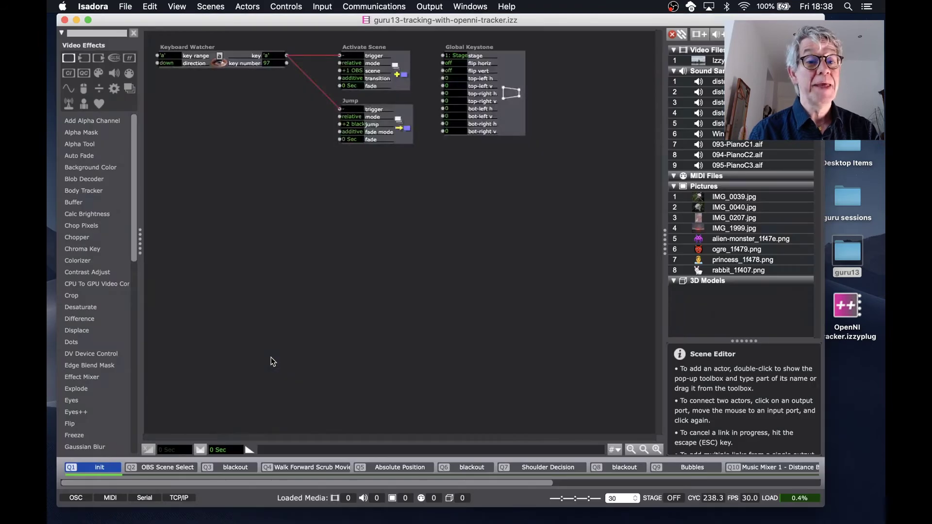
key("super+g")
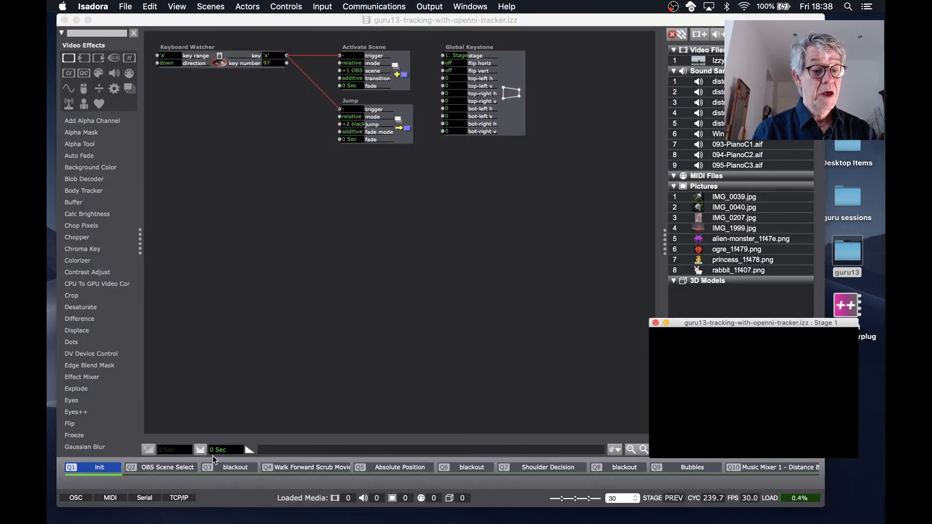
- From the init scene, trigger activation of the OBS Scene Select scene and the jump to the first blackout scene
left_click(187, 467)
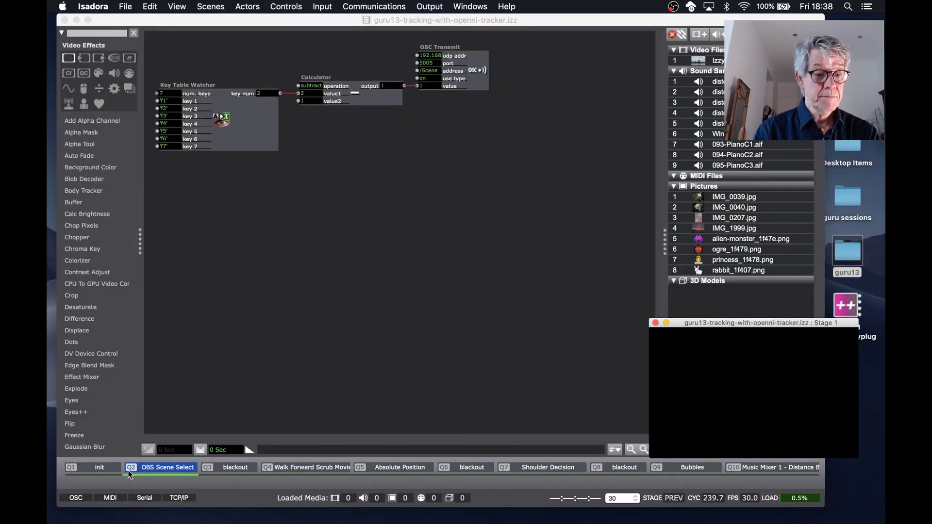
left_click(114, 469)
key("a")
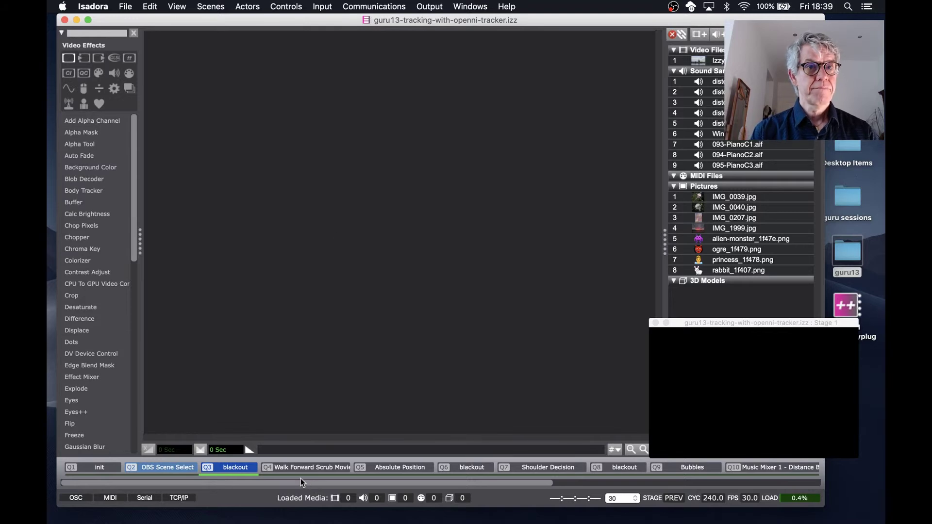
- Increase the default preview size percentage in Stage Setup and move the enlarged Stage 1 preview fully into view
key("super+shift+s")
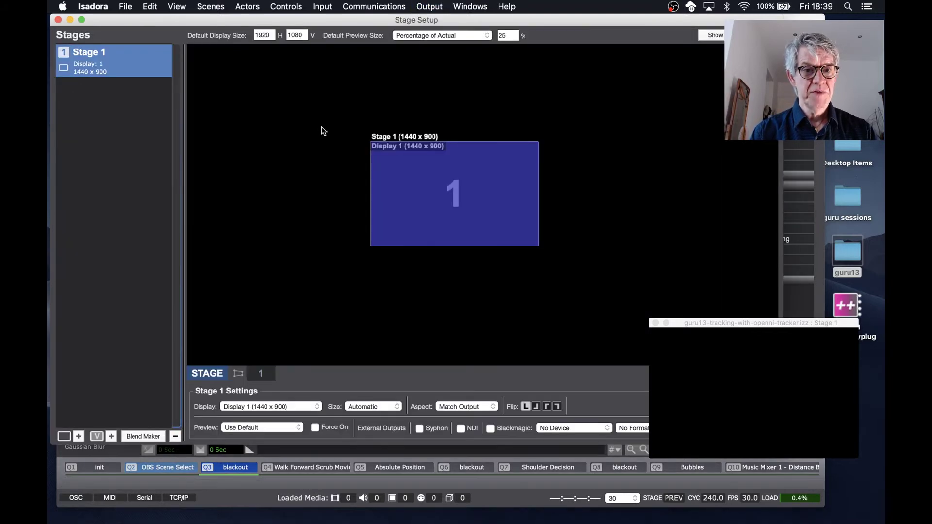
left_click(513, 37)
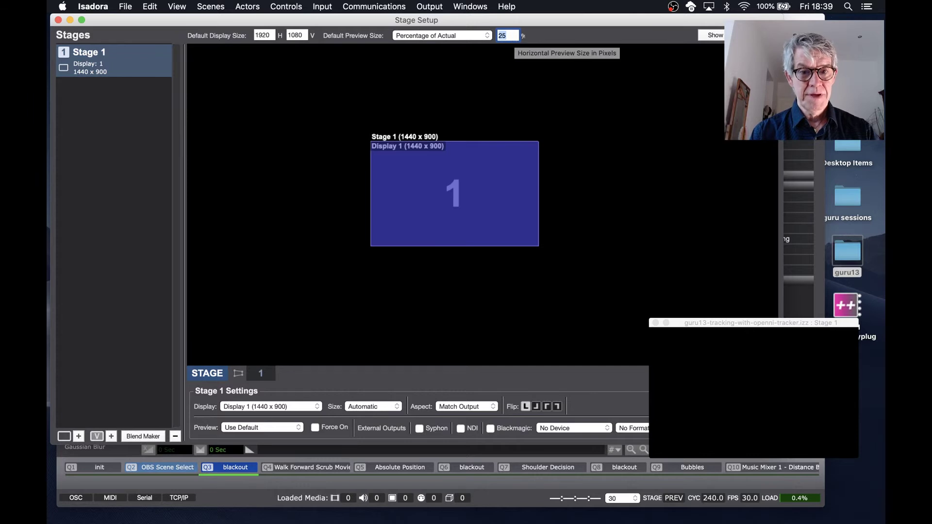
left_click(58, 20)
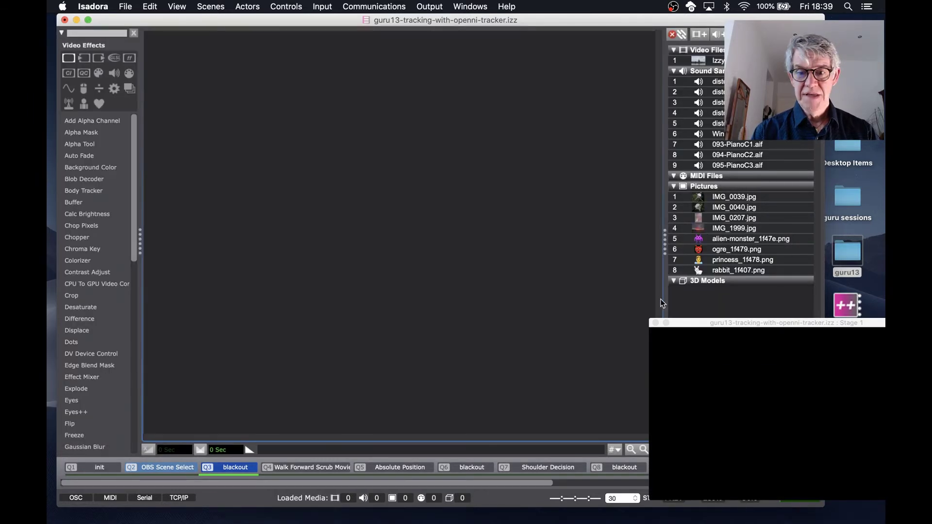
left_click_drag(690, 324, 644, 281)
left_click(350, 202)
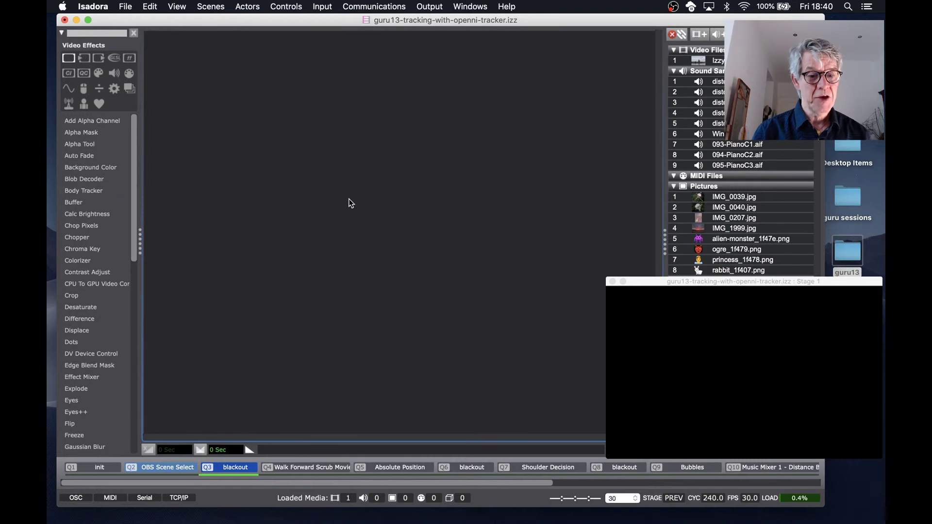
- Try to run the Walk Forward Scrub Movie scene with its stage output
left_click(300, 471)
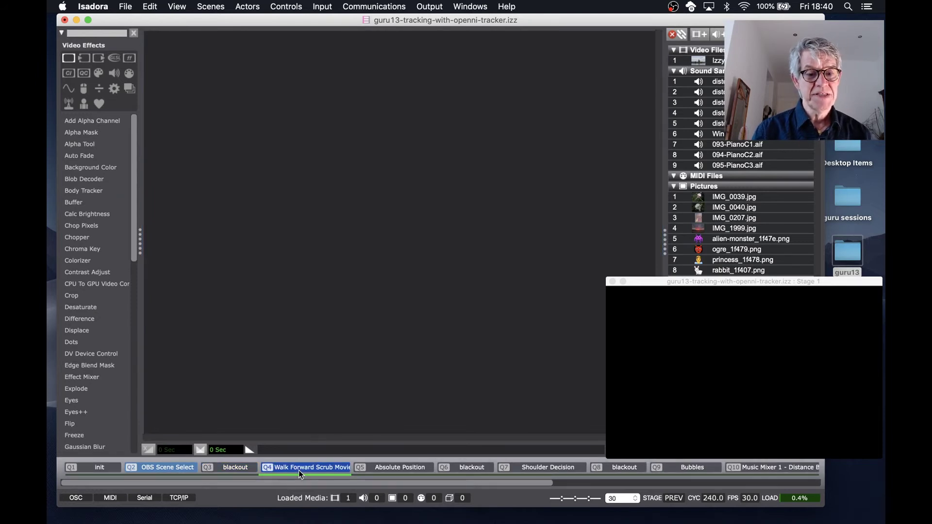
left_click(348, 329)
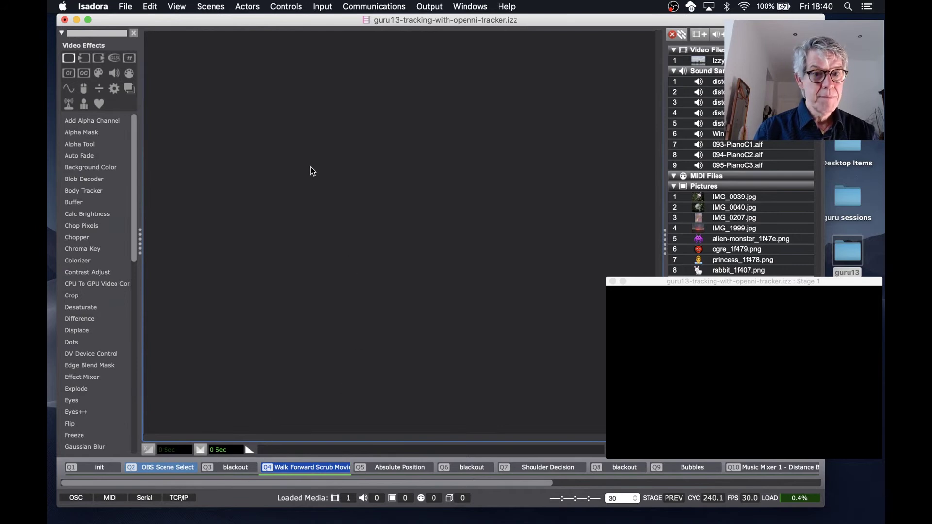
key("super+w")
left_click(482, 92)
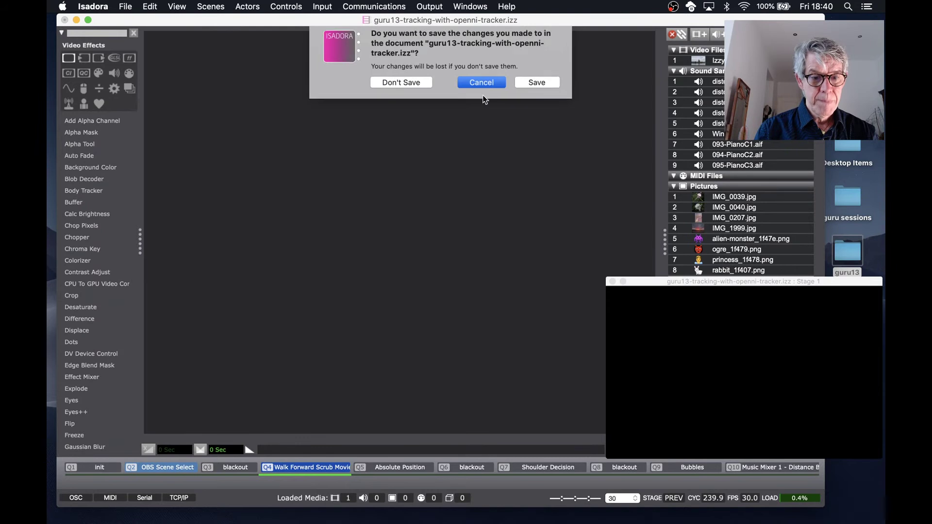
- Restart Isadora without saving the changes and reopen guru13-tracking-with-openni-tracker.izz
left_click(241, 473)
key("super+w")
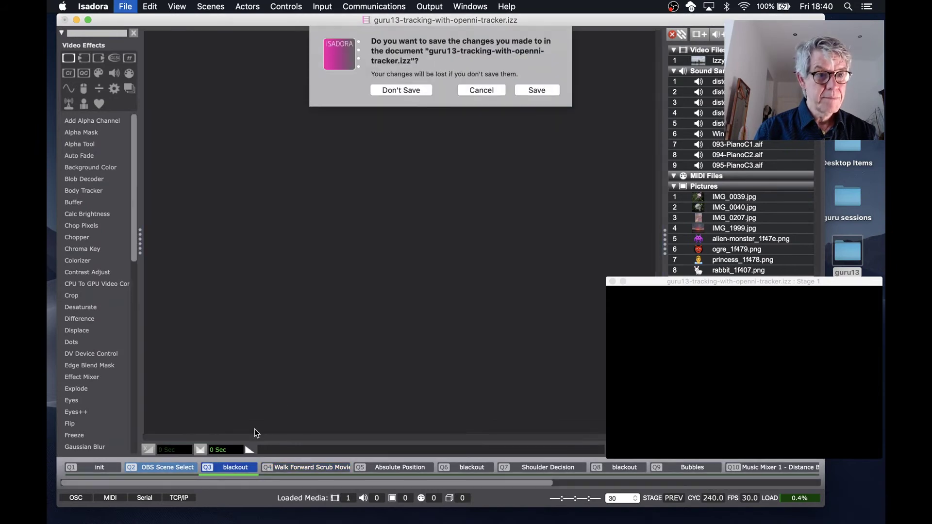
left_click(392, 92)
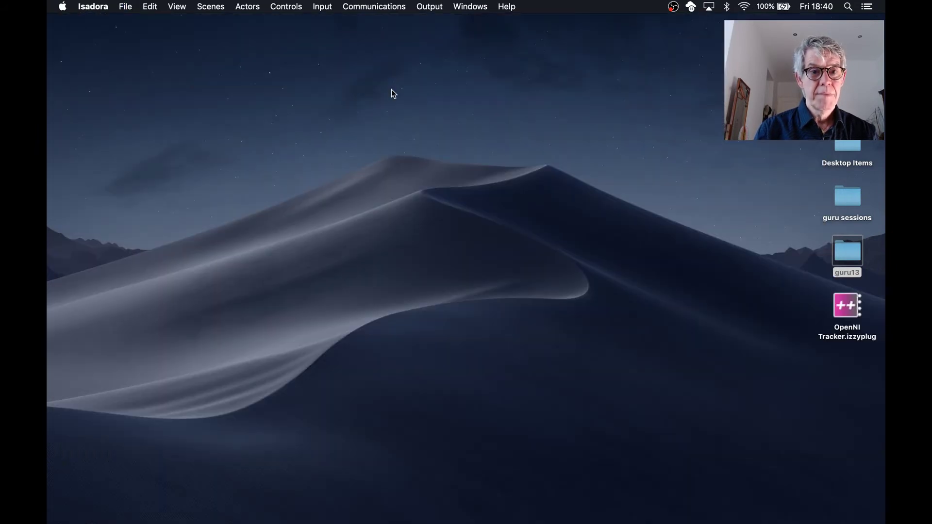
mouse_move(581, 520)
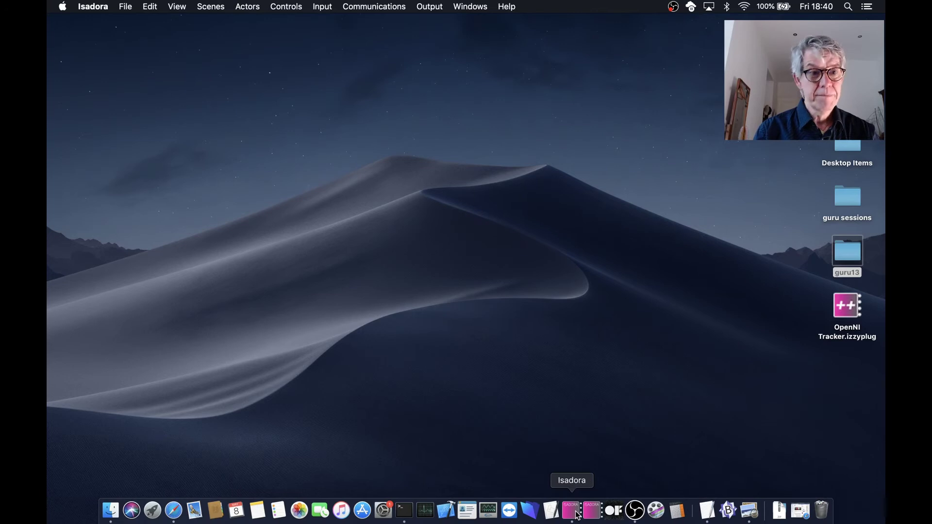
key("super+q")
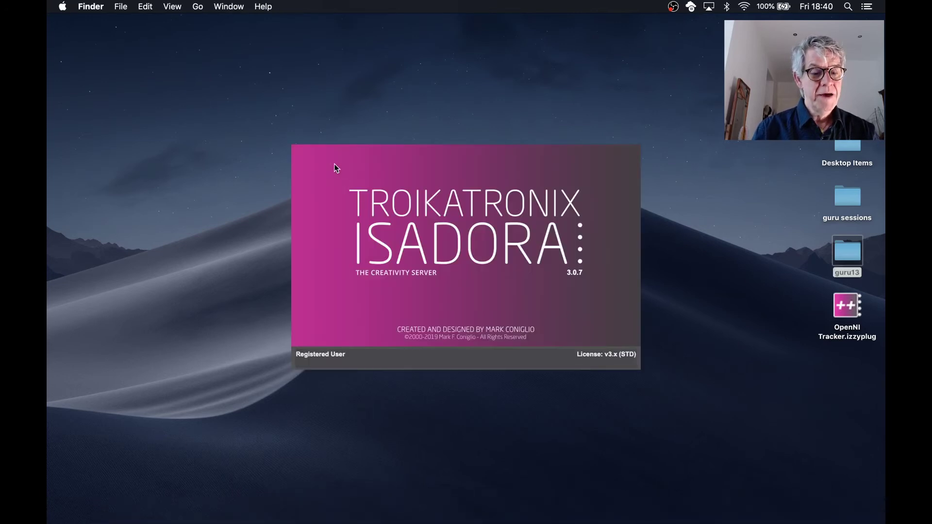
key("super+w")
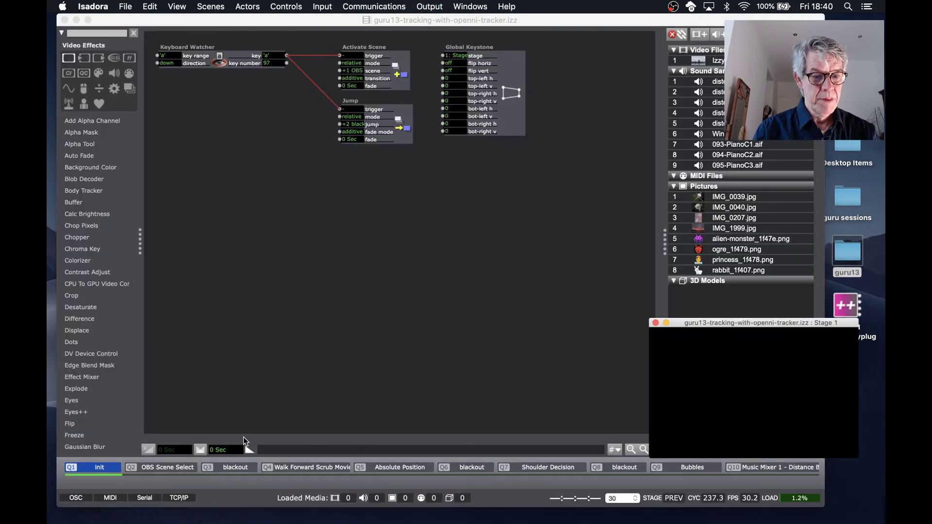
- Trigger the init scene's activation of OBS Scene Select and its blackout jump, and activate the Walk Forward Scrub Movie scene
left_click(243, 437)
key("a")
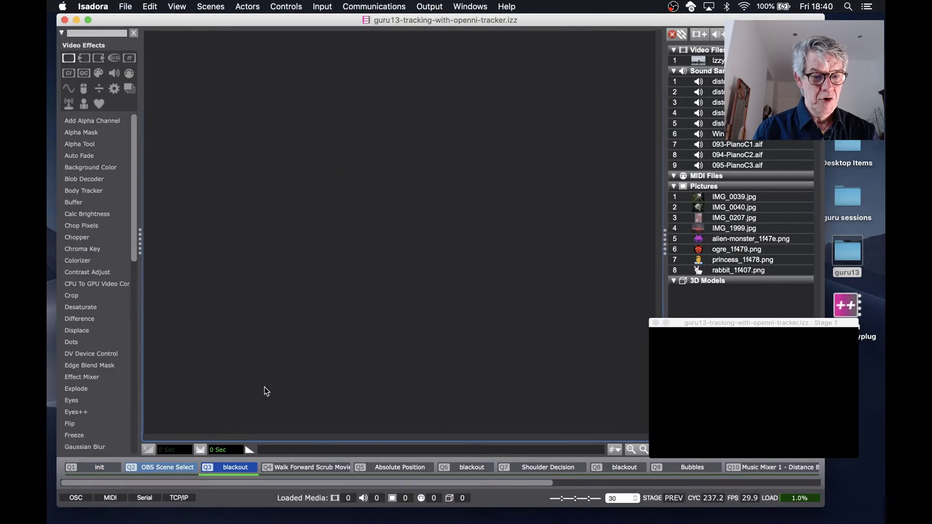
left_click(286, 467)
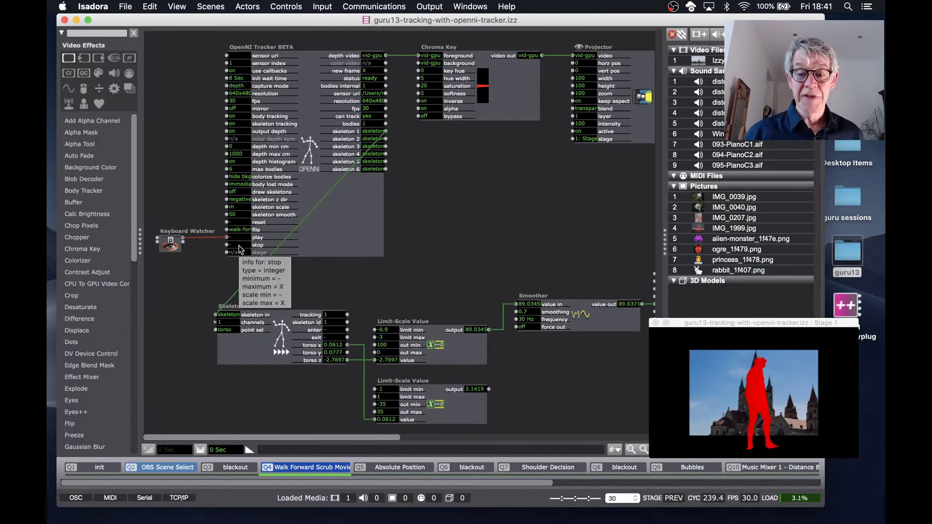
- Stop the OpenNI Tracker's recorded file playback and trace the torso z signal through Limit-Scale Value and Smoother to the Movie Player
left_click(234, 247)
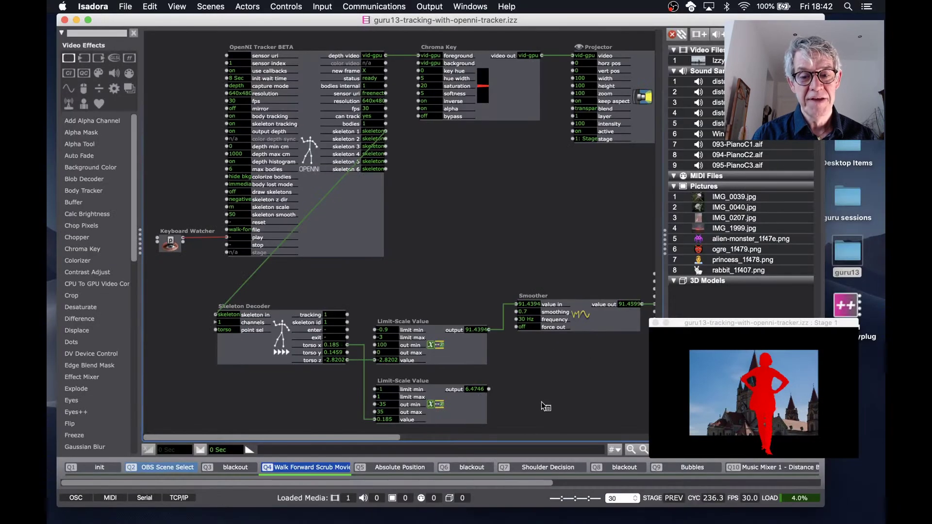
scroll(604, 345, "right", 5)
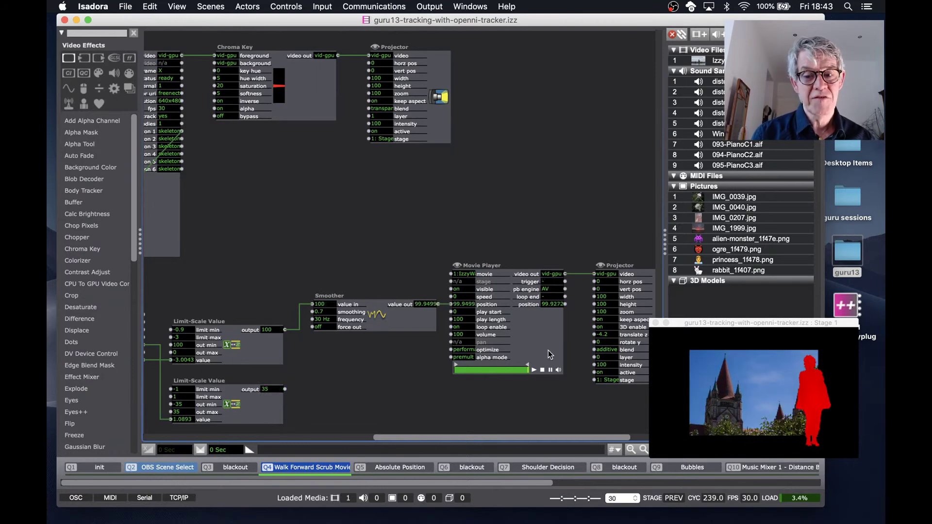
scroll(465, 244, "left", 10)
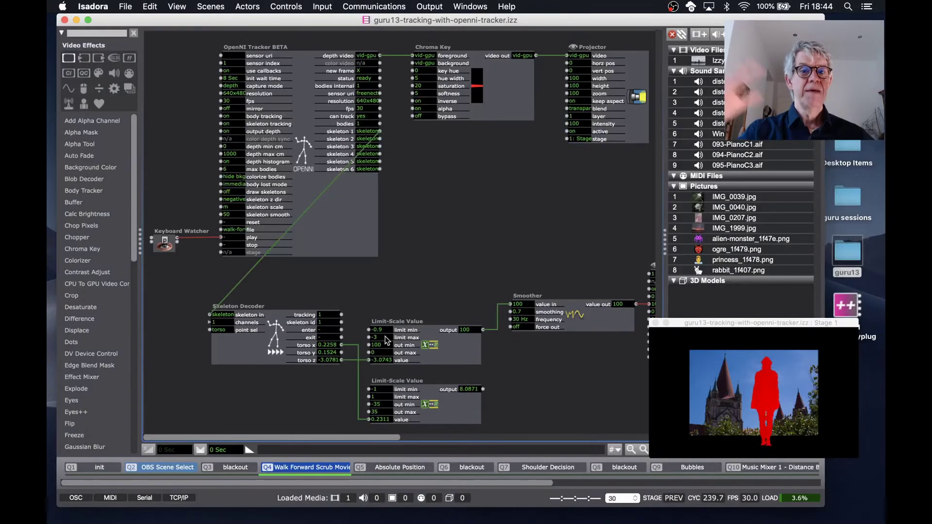
mouse_move(339, 312)
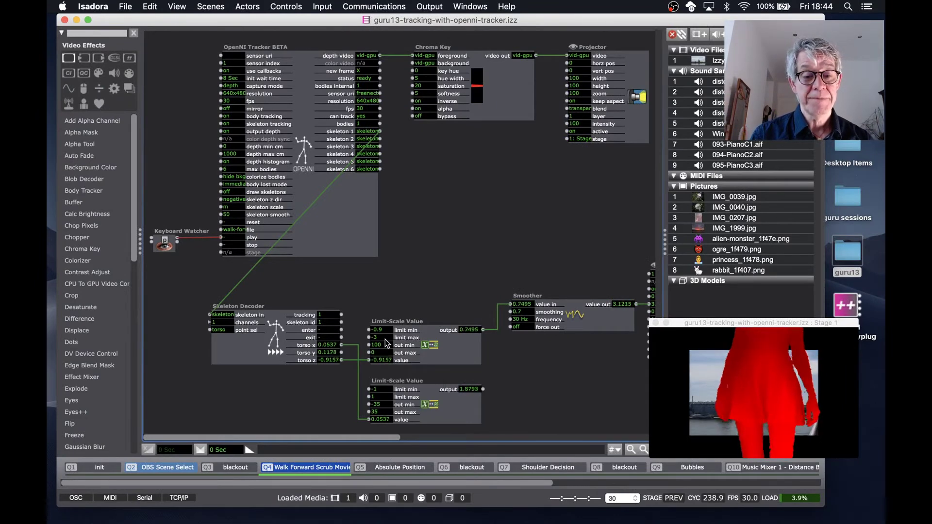
scroll(384, 349, "right", 2)
scroll(383, 344, "right", 3)
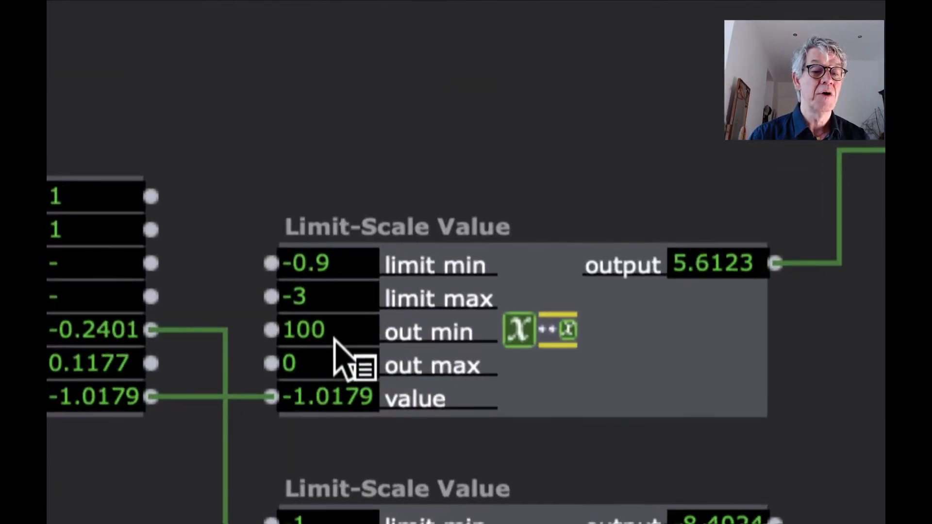
- Set the upper Limit-Scale Value's out min to 0 and out max to 100
left_click(334, 337)
type("0")
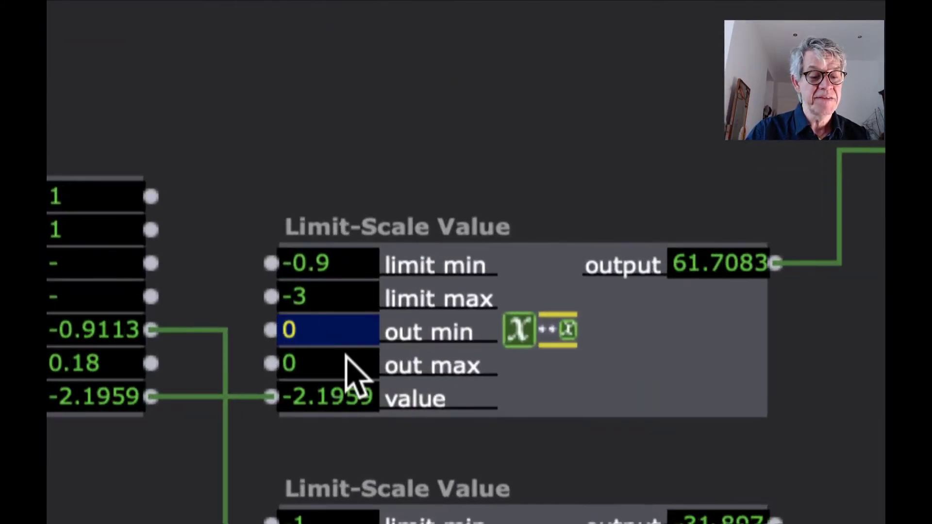
left_click(346, 362)
type("100")
key("Return")
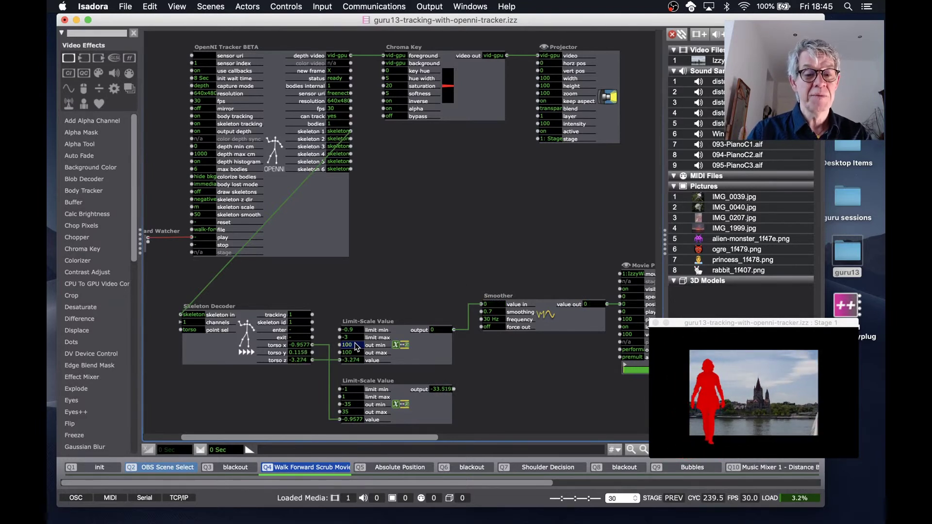
- Restore the upper Limit-Scale Value's output range to out min 100 and out max 0
key("Tab")
type("0")
key("Return")
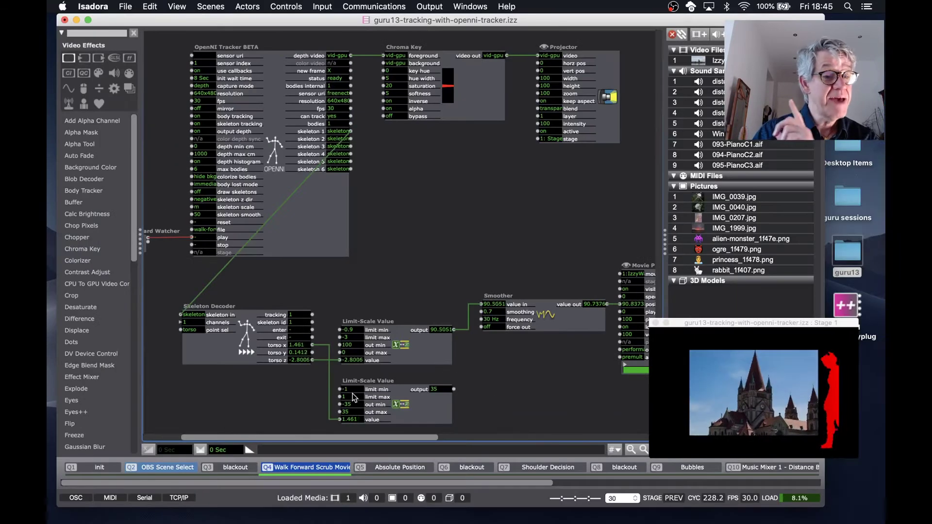
- Inspect the input settings of the OpenNI Tracker's skeleton scale property and close them
scroll(354, 399, "left", 2)
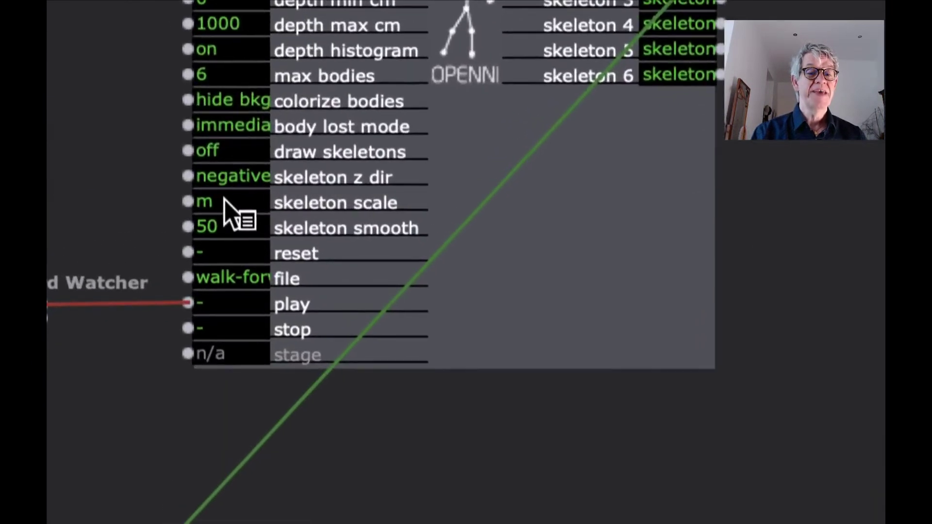
left_click(188, 206, "ctrl")
key("Escape")
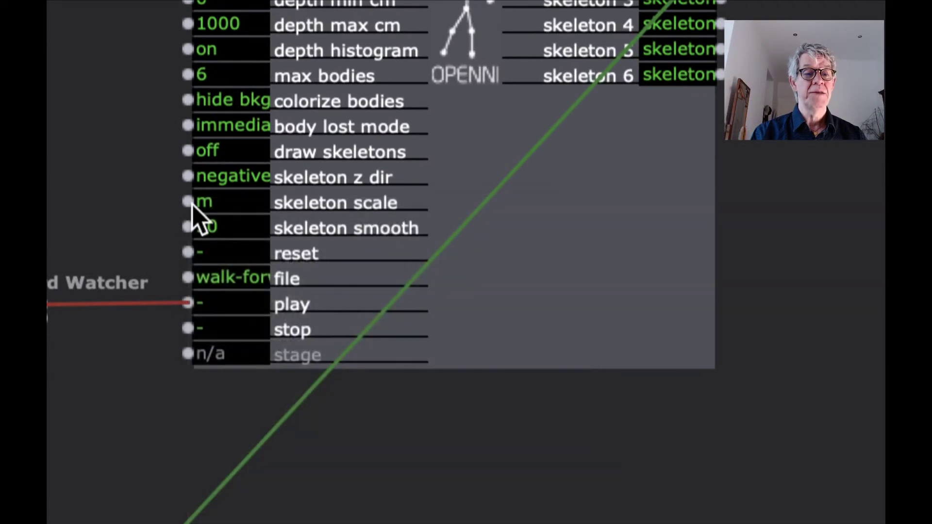
double_click(192, 205)
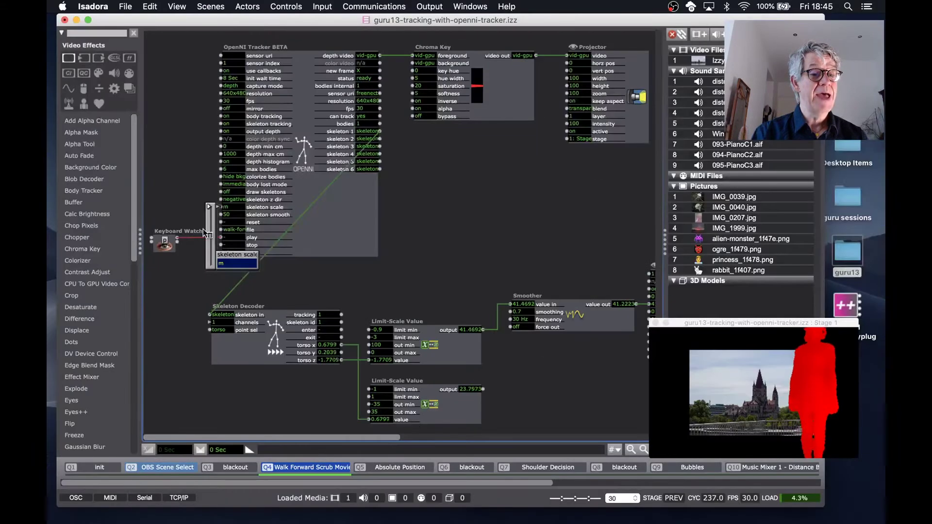
left_click(287, 281)
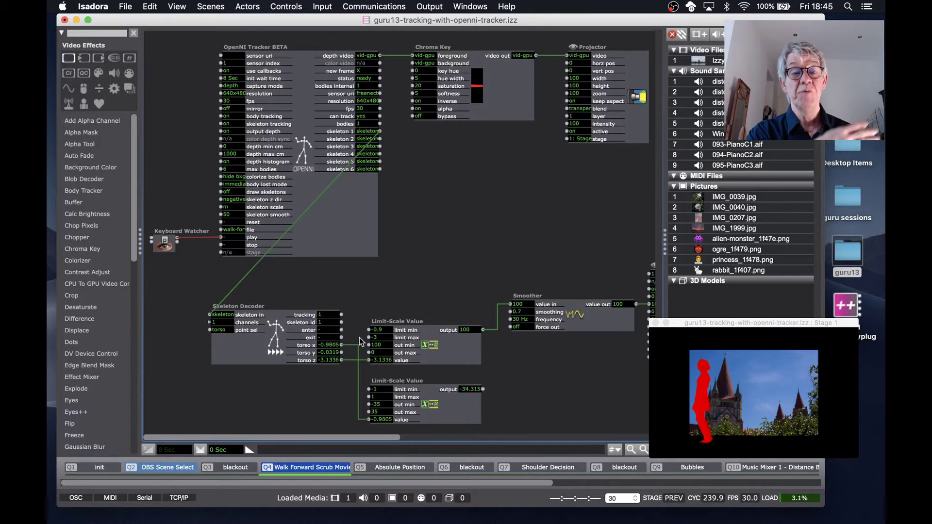
- Connect the lower Limit-Scale Value's output to the rotate y input of the Movie Player's Projector
scroll(470, 388, "right", 2)
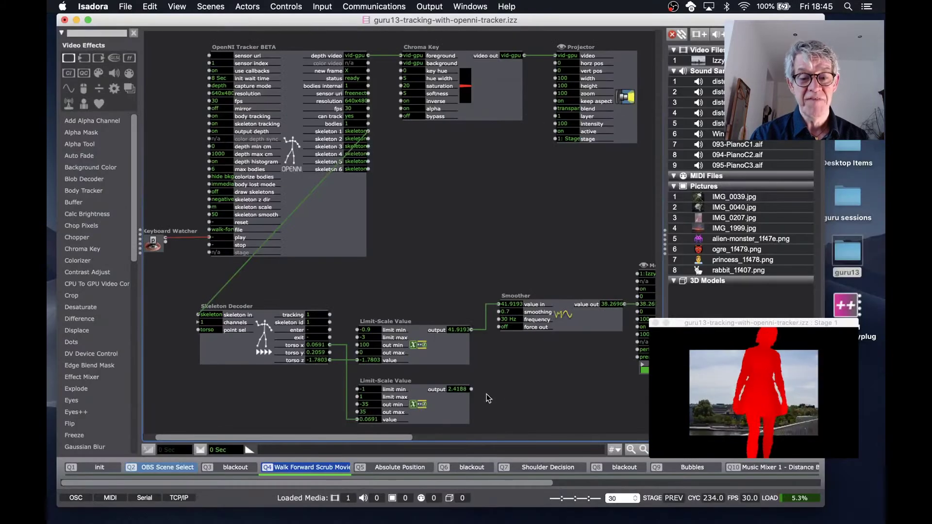
scroll(569, 391, "right", 5)
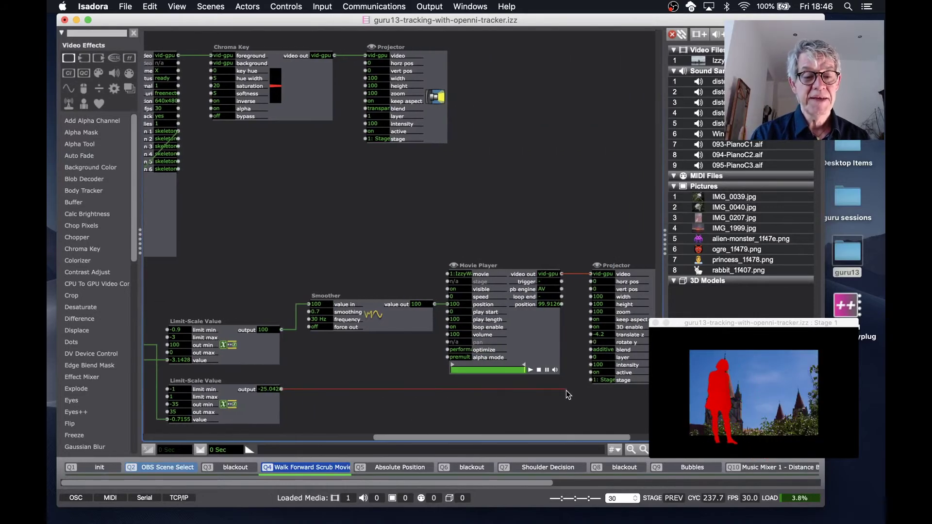
left_click_drag(566, 390, 592, 342)
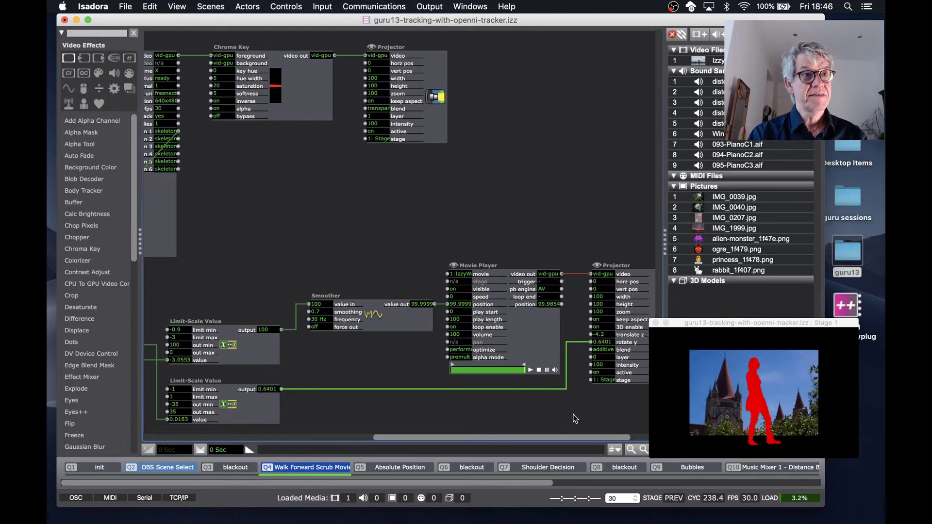
- Show the stage output to check the movie's rotation against the tracked body, and return to the OpenNI Tracker's play input
key("super+g")
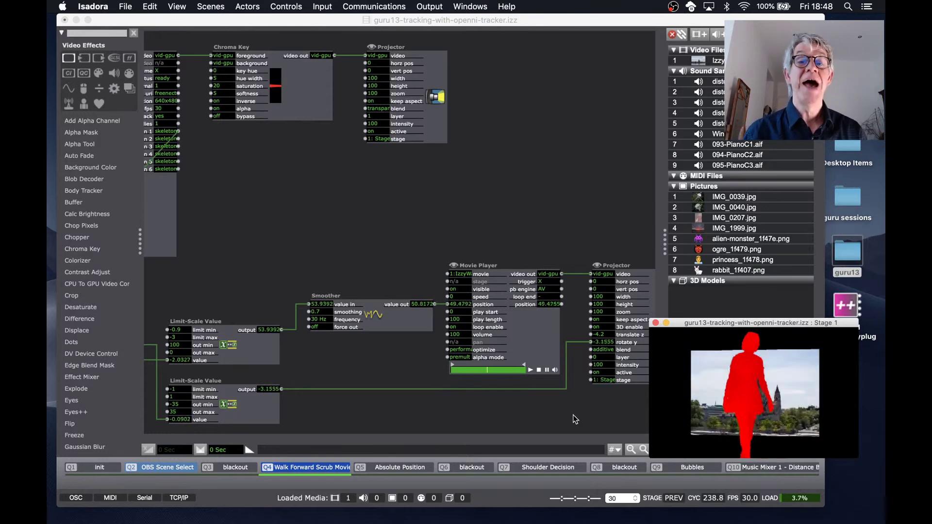
left_click(296, 272)
scroll(298, 272, "left", 5)
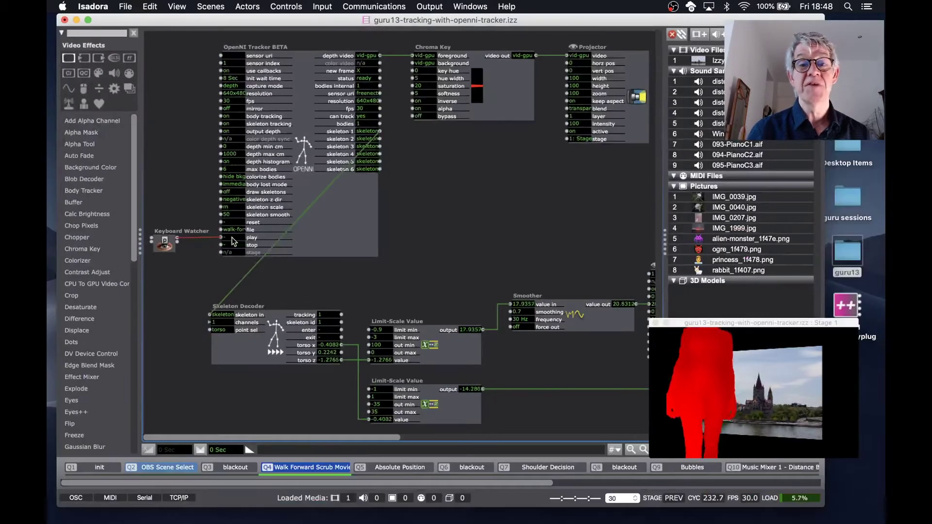
mouse_move(234, 241)
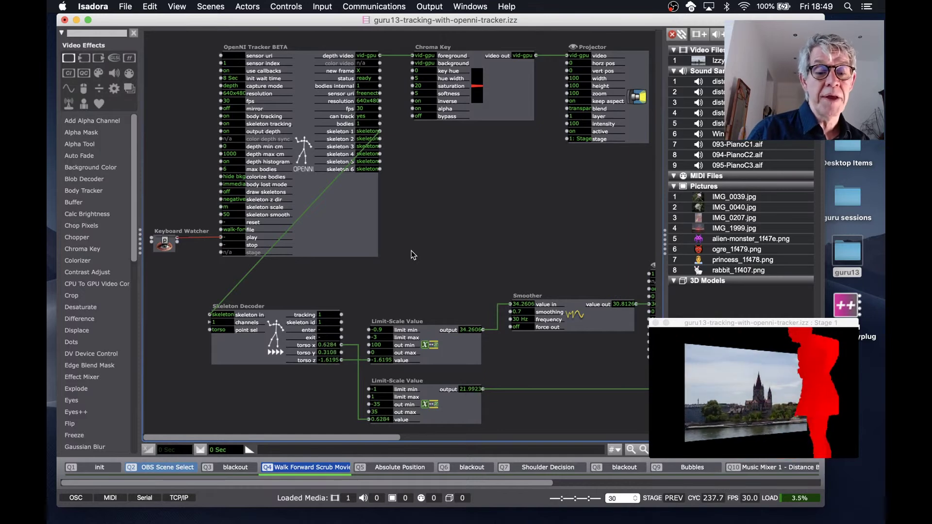
- Advance to the Absolute Position scene and examine the OpenNI Tracker's links to the Skeleton Decoder and Calc Angle 3D actors
key("space")
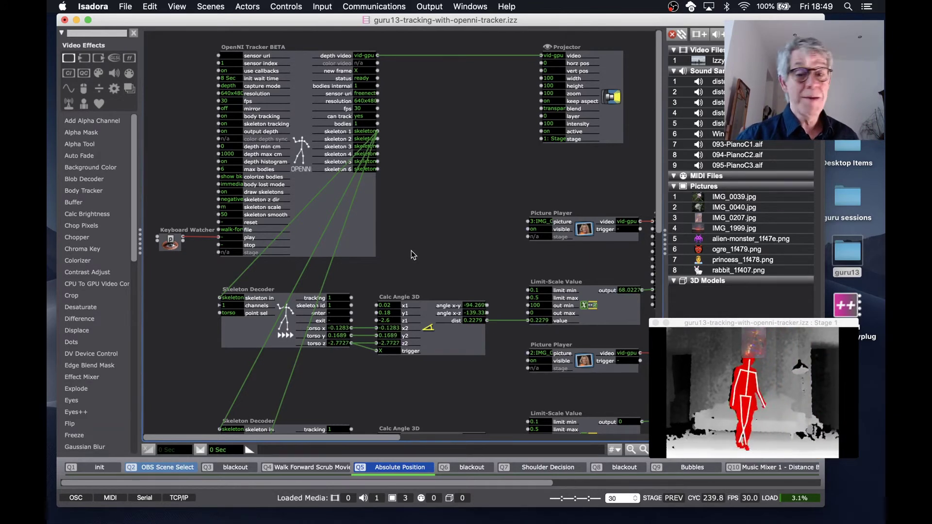
scroll(425, 255, "down", 3)
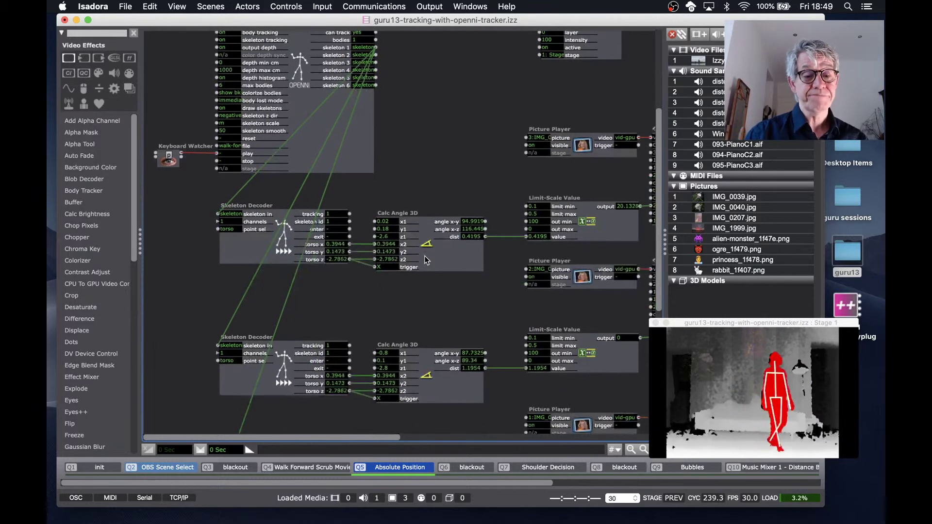
scroll(424, 261, "right", 1)
scroll(425, 260, "down", 1)
scroll(424, 261, "down", 2)
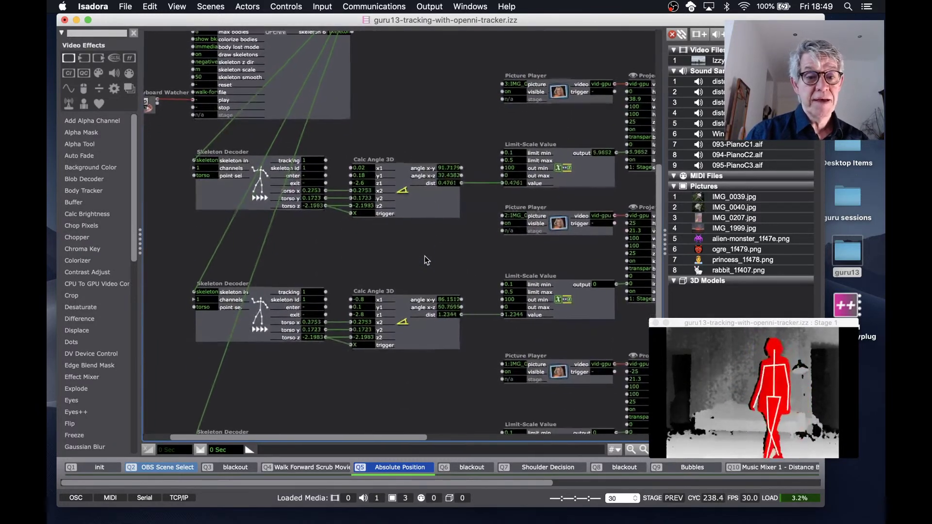
scroll(425, 256, "up", 1)
scroll(424, 256, "left", 1)
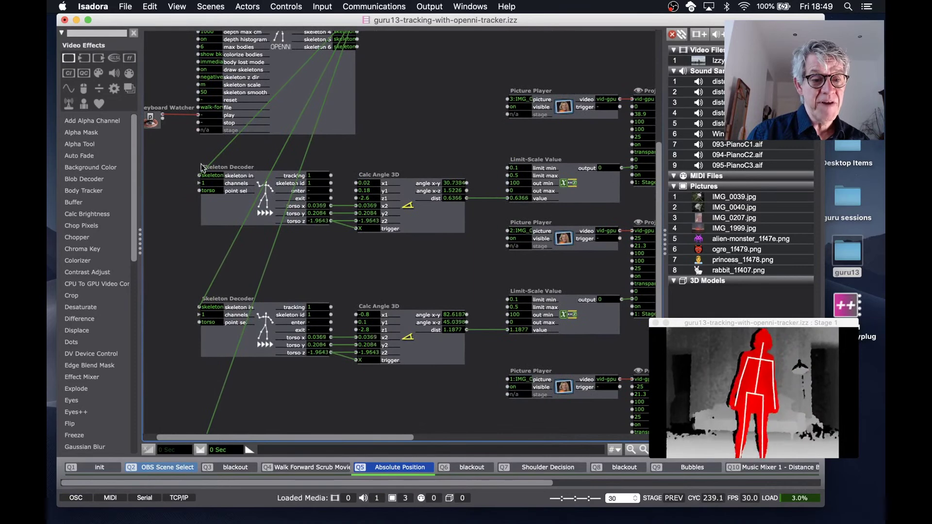
scroll(202, 168, "up", 5)
scroll(202, 167, "left", 1)
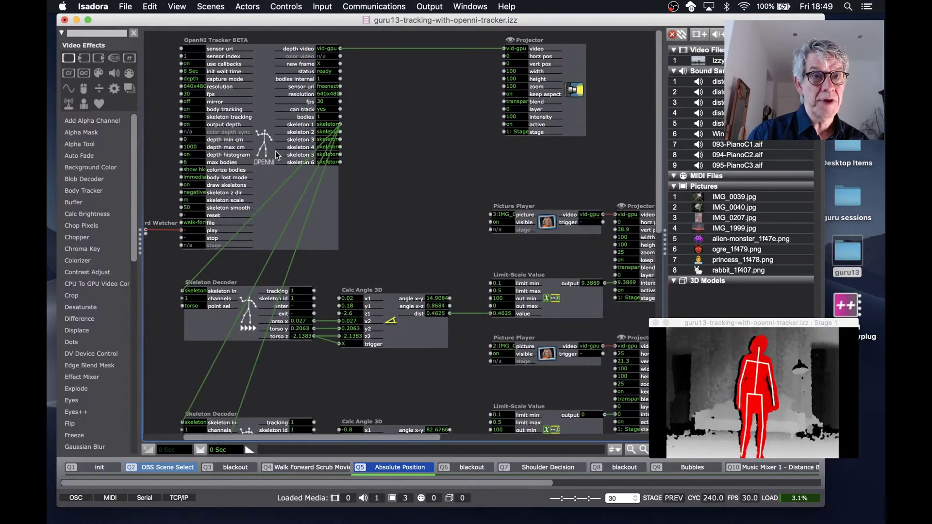
- Set the upper Calc Angle 3D's reference point to x1 0.08, y1 0.2 and z1 -1.7
scroll(277, 155, "down", 5)
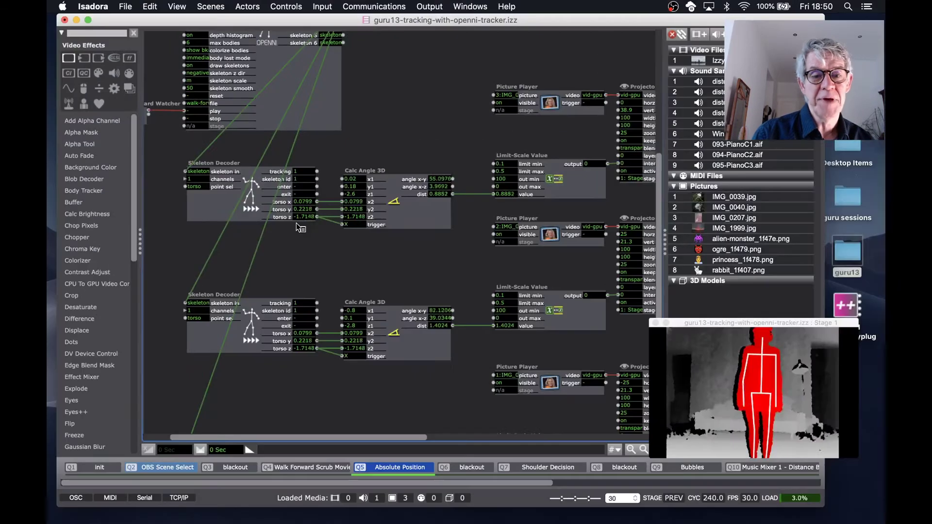
left_click(361, 181)
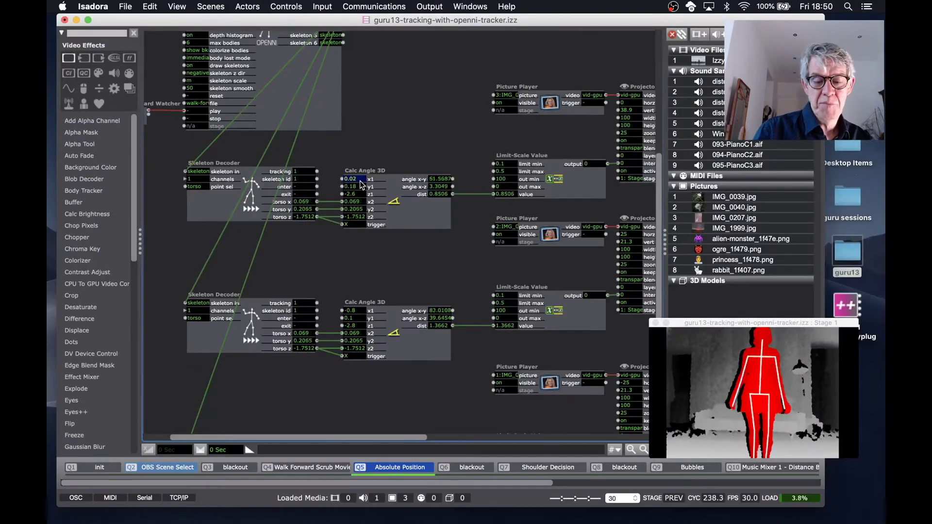
type("0.08")
key("Tab")
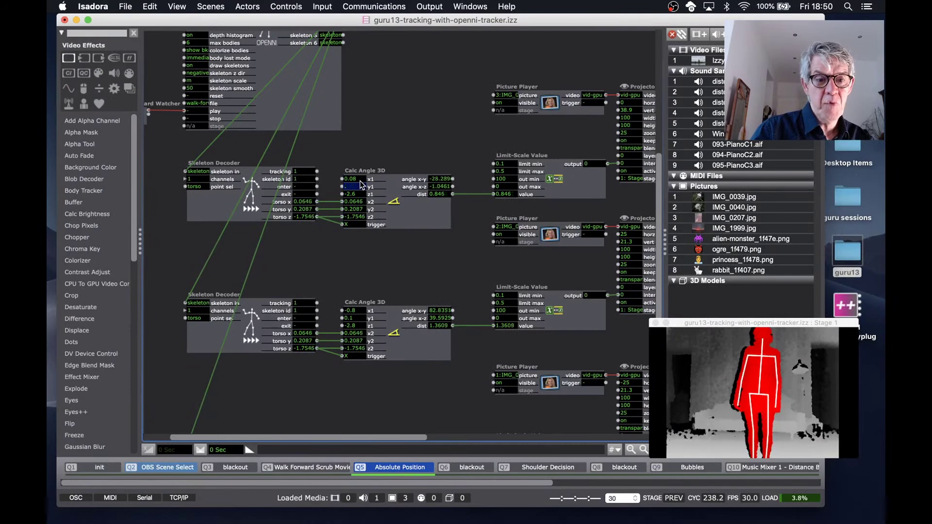
type("0.2")
key("Tab")
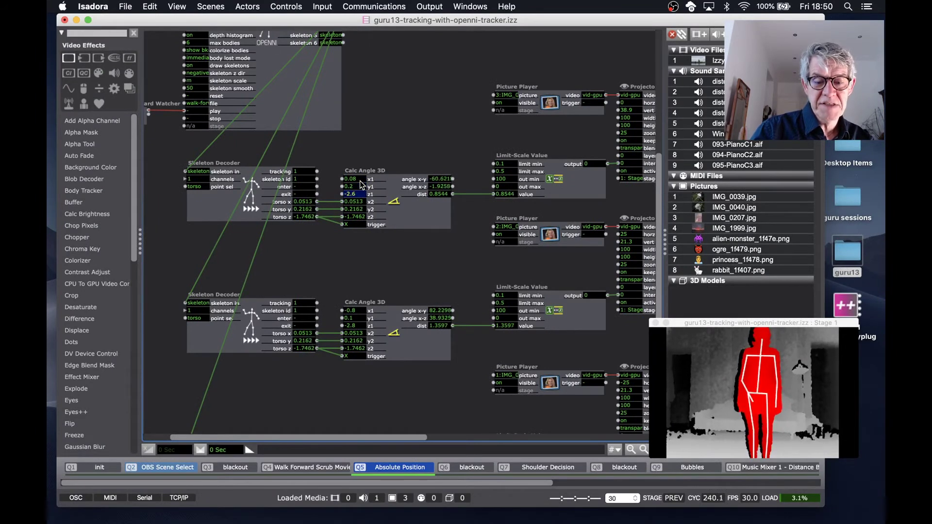
type("-1.7")
key("Return")
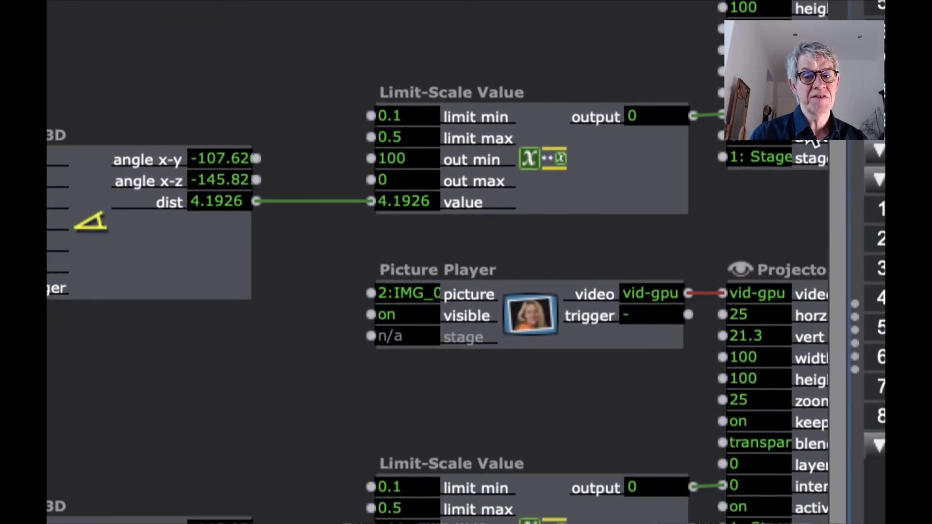
- Inspect the settings of the Projector's intensity input that the upper Limit-Scale Value feeds, and close them
double_click(722, 115)
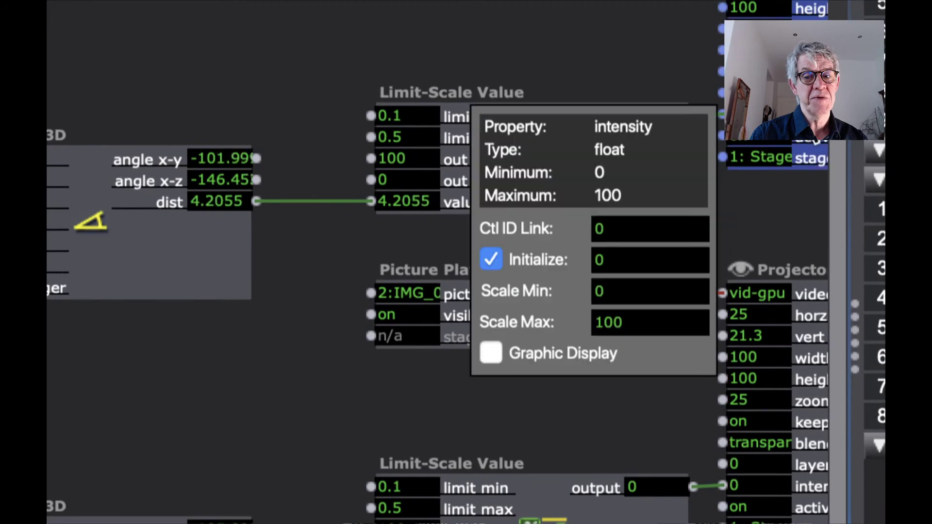
left_click(665, 75)
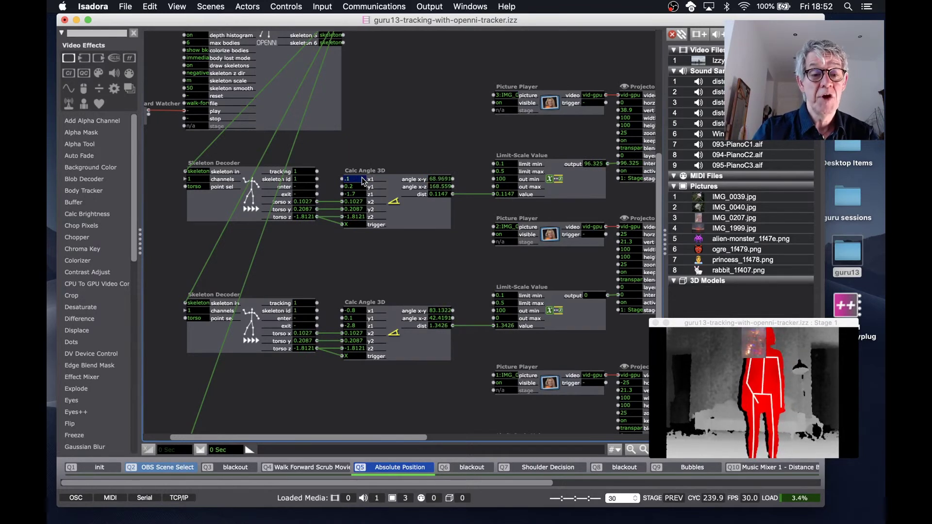
- Set the upper Calc Angle 3D's reference point to x1 0.1, y1 0.2 and z1 -1.8
key("Return")
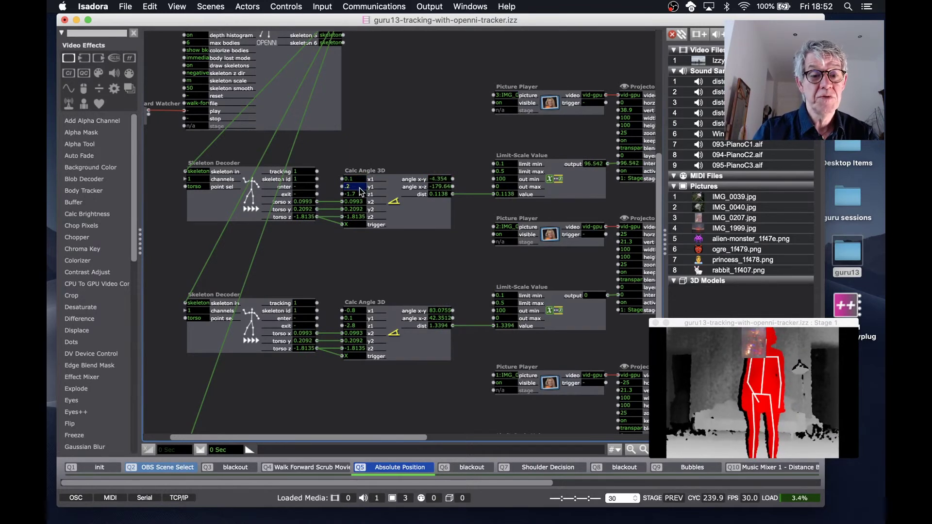
key("Return")
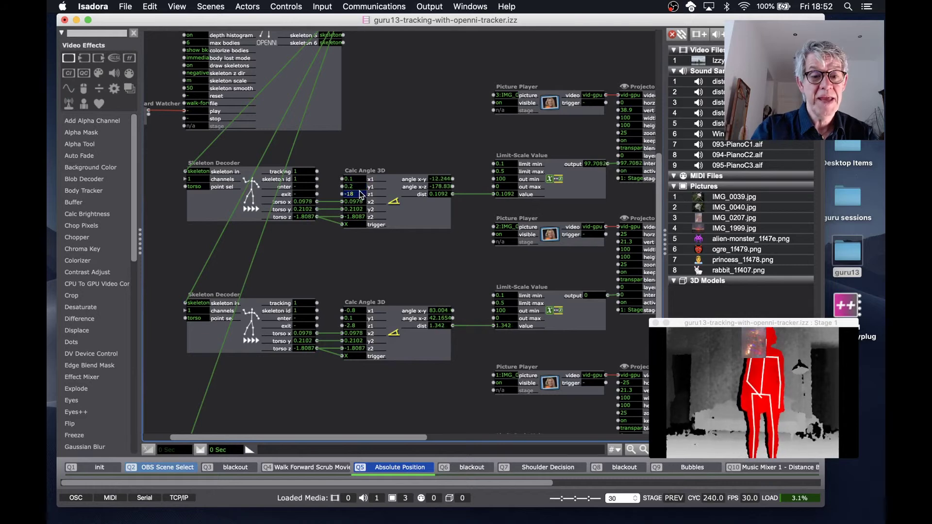
key("Return")
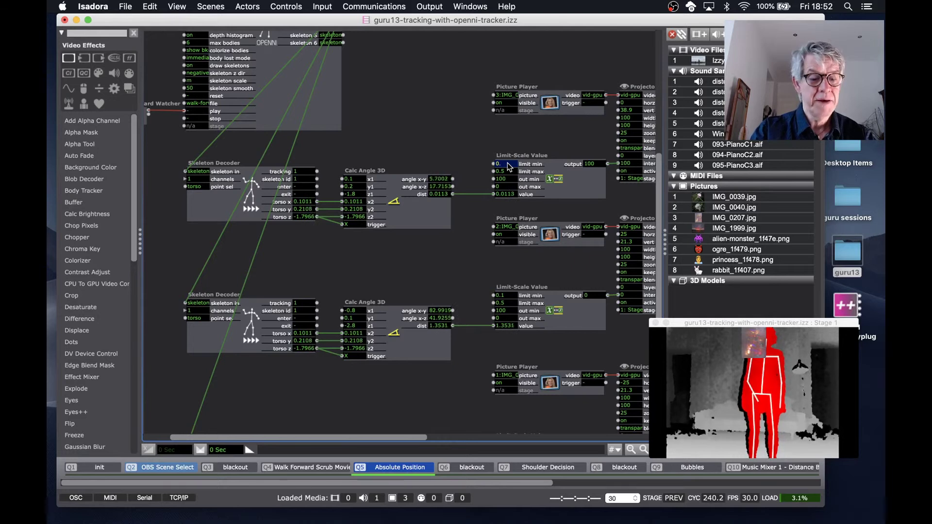
- Set the upper Limit-Scale Value's limit min to 0.01 and limit max to 1, and show the stage output
type(".01")
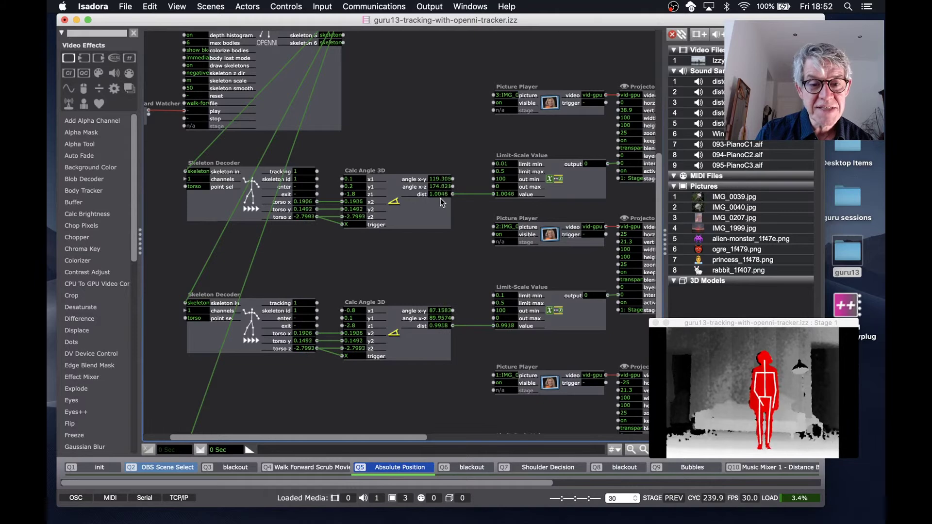
left_click(508, 172)
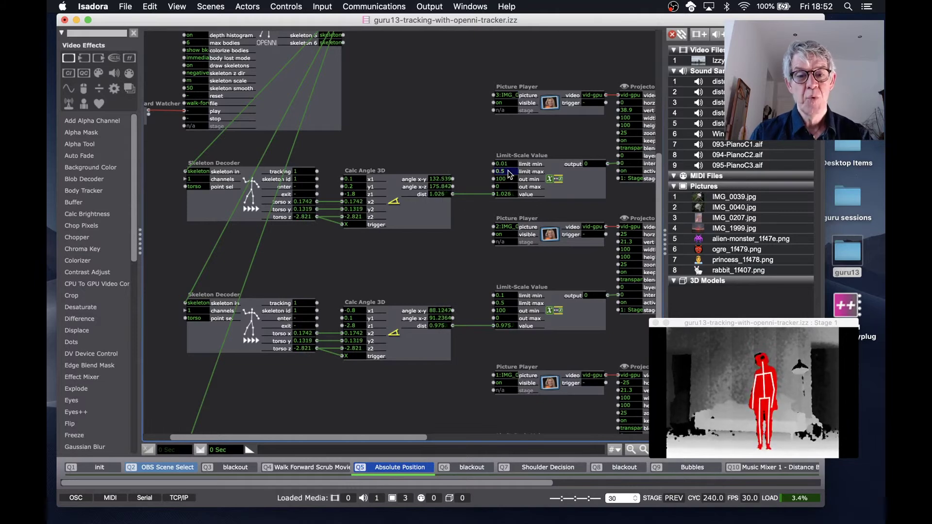
type("1")
key("Return")
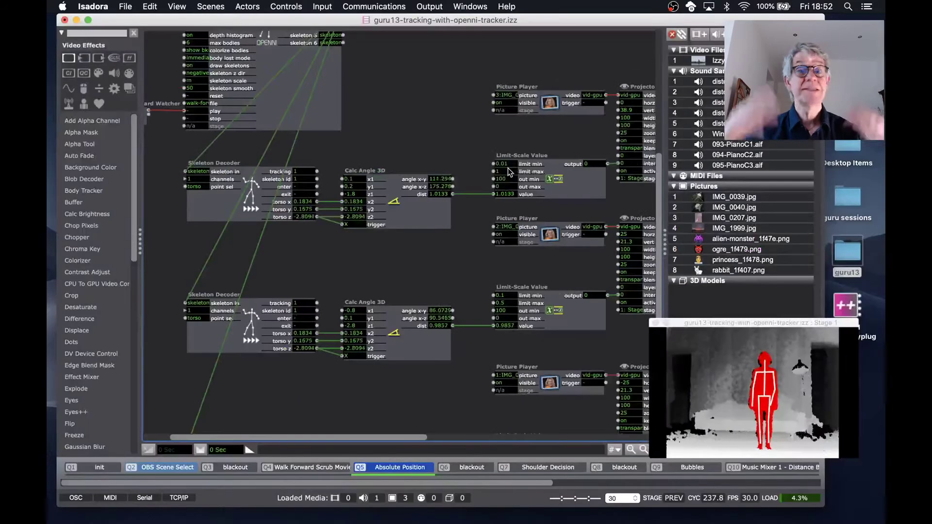
mouse_move(508, 168)
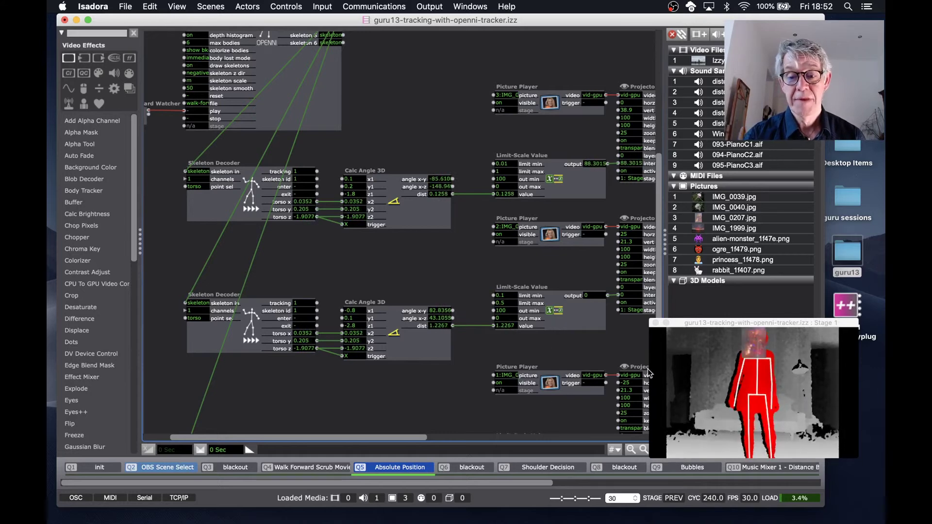
key("super+g")
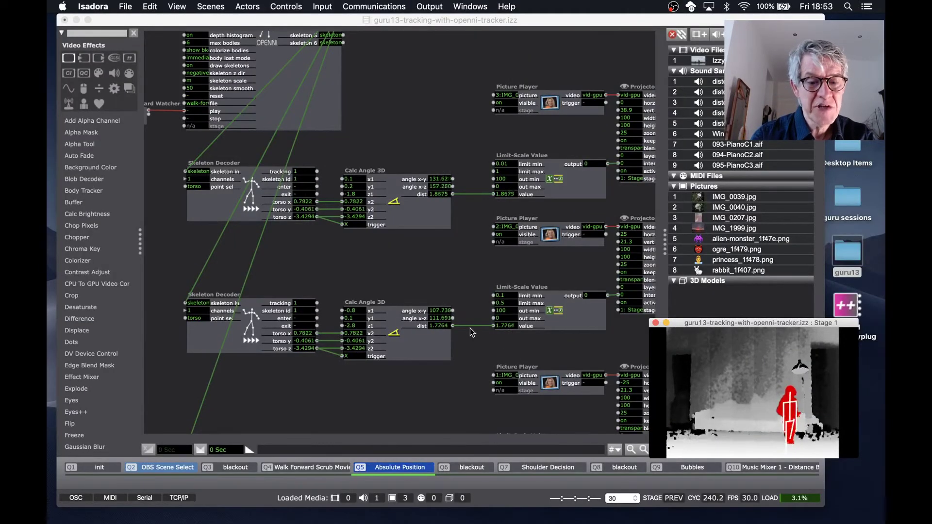
- Set the lower Calc Angle 3D's reference point to x1 0.73, y1 -0.39 and z1 -3.5
left_click(359, 311)
type(".")
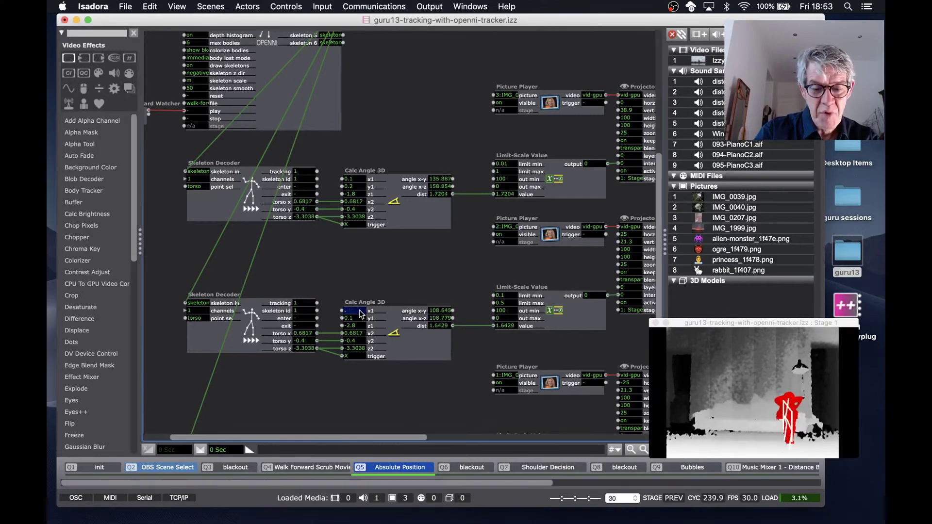
type("7")
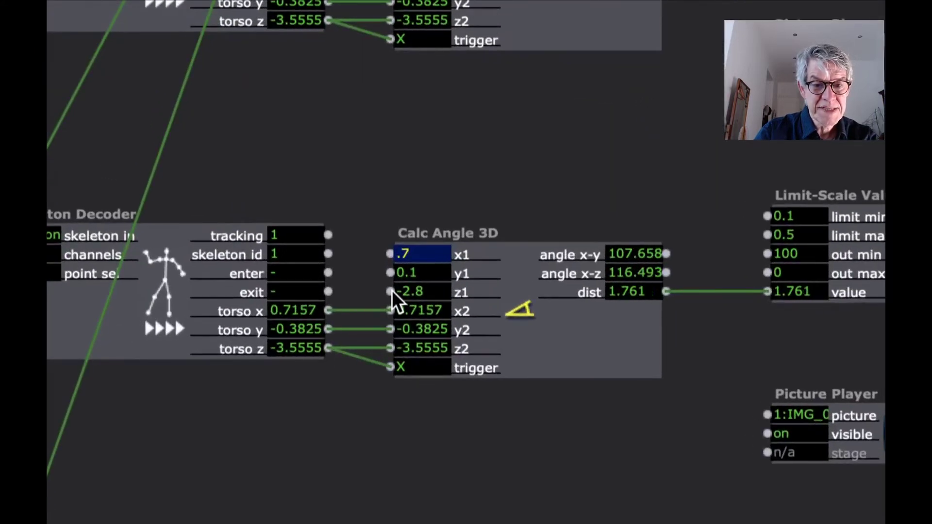
type("3")
left_click(417, 272)
type("-")
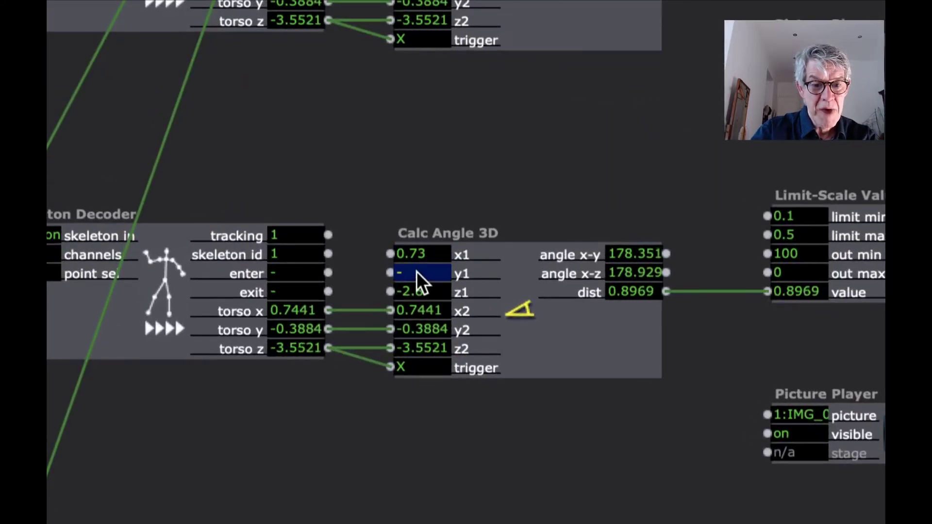
type(".39")
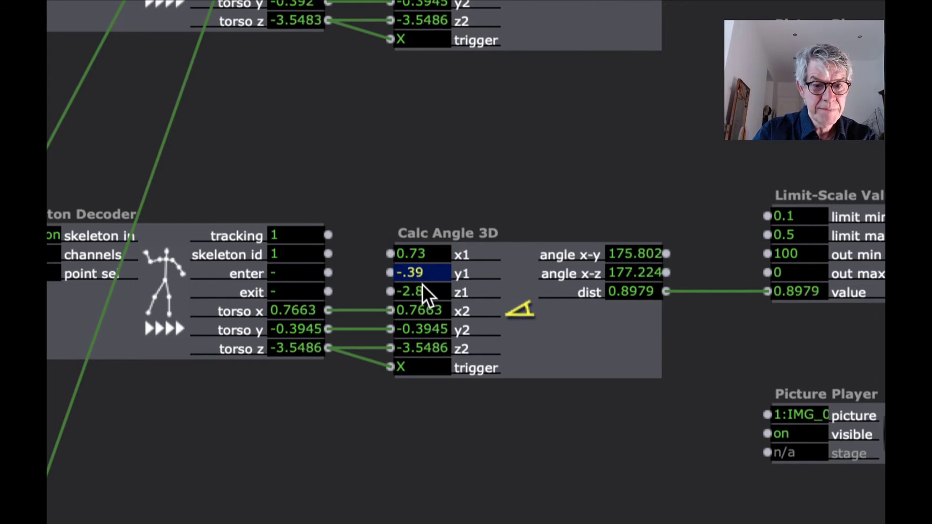
key("Tab")
type("-3.5")
key("Return")
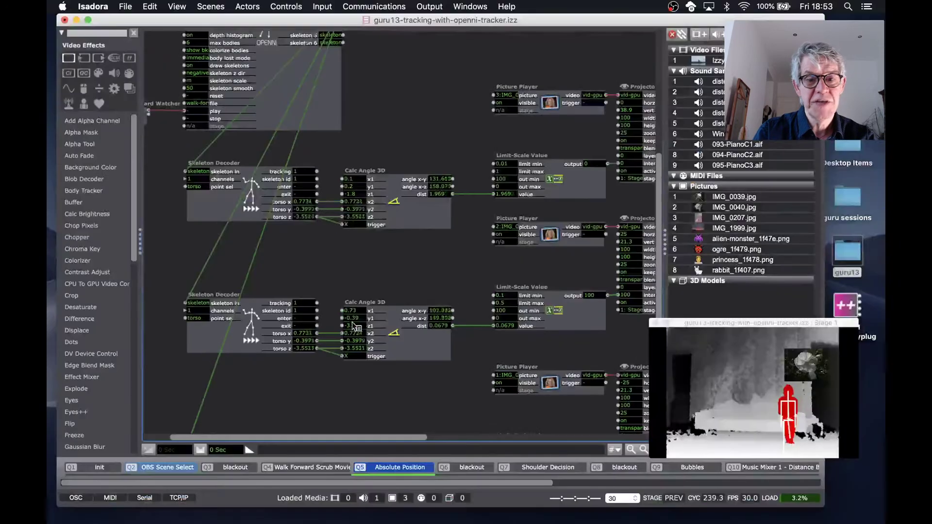
- Reposition the second picture's Projector to vert pos 21.4 and horz pos 15.5
scroll(565, 317, "right", 5)
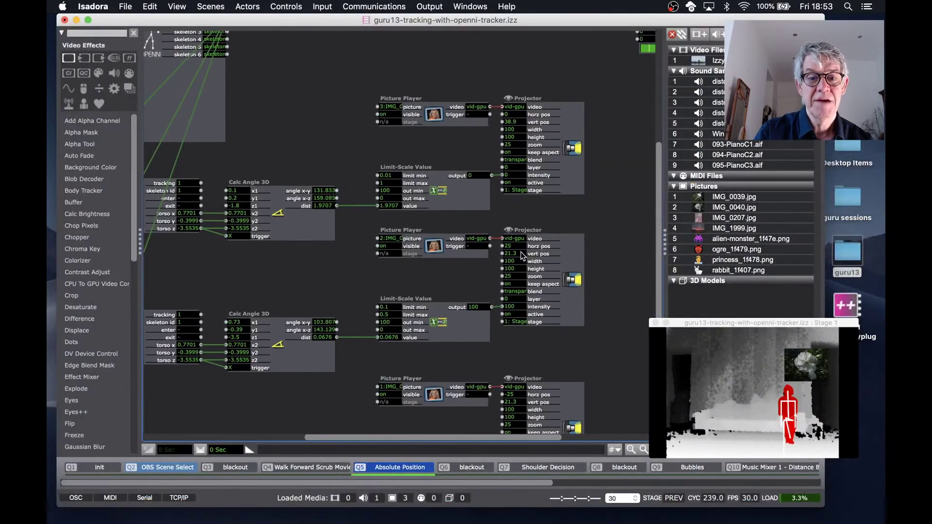
left_click_drag(531, 253, 522, 278)
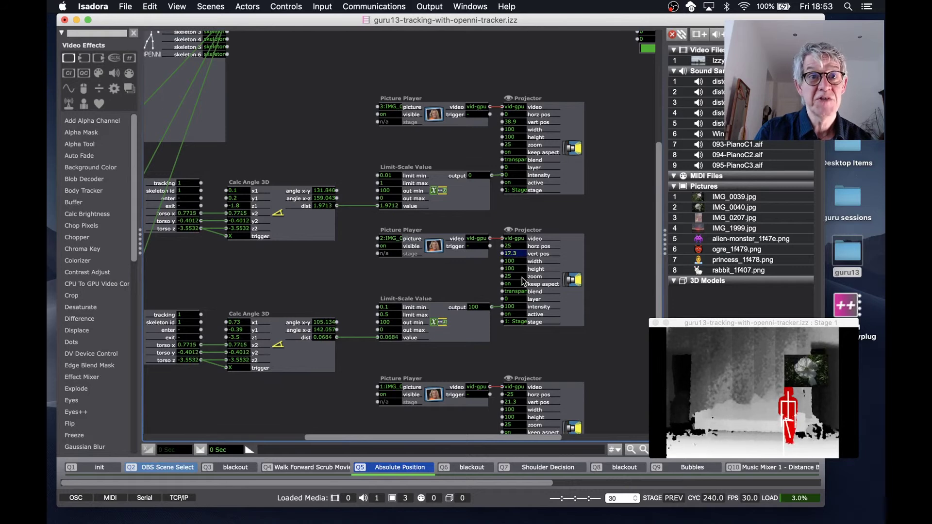
left_click(518, 247)
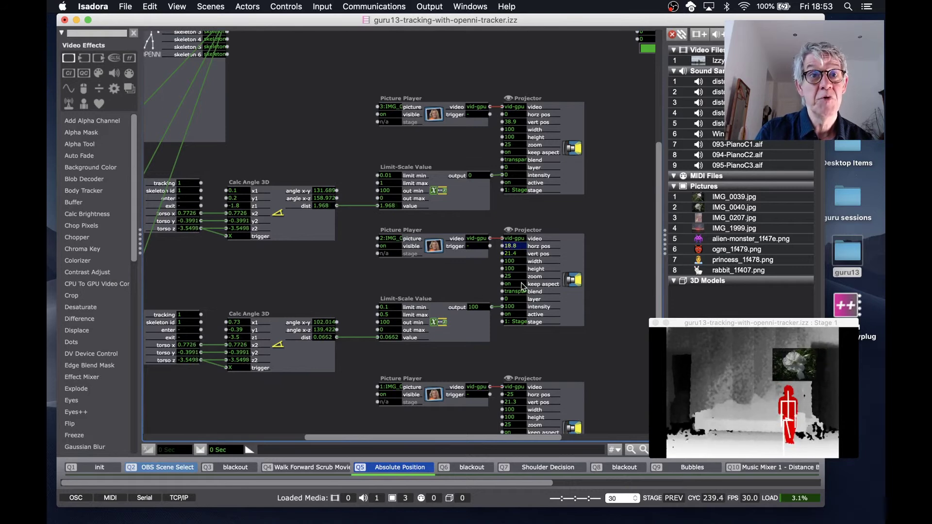
left_click_drag(525, 299, 525, 299)
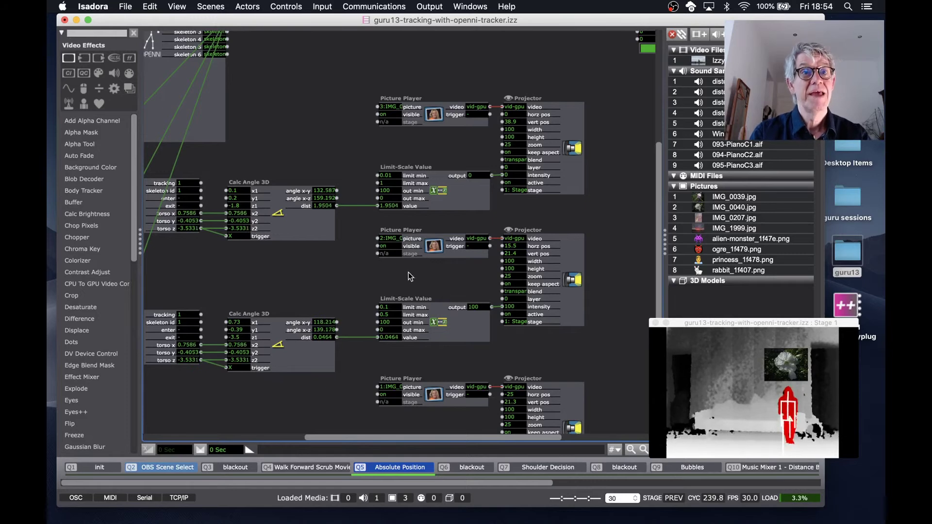
- Show the stage output and advance through the blackout scene to the Shoulder Decision scene
key("super+g")
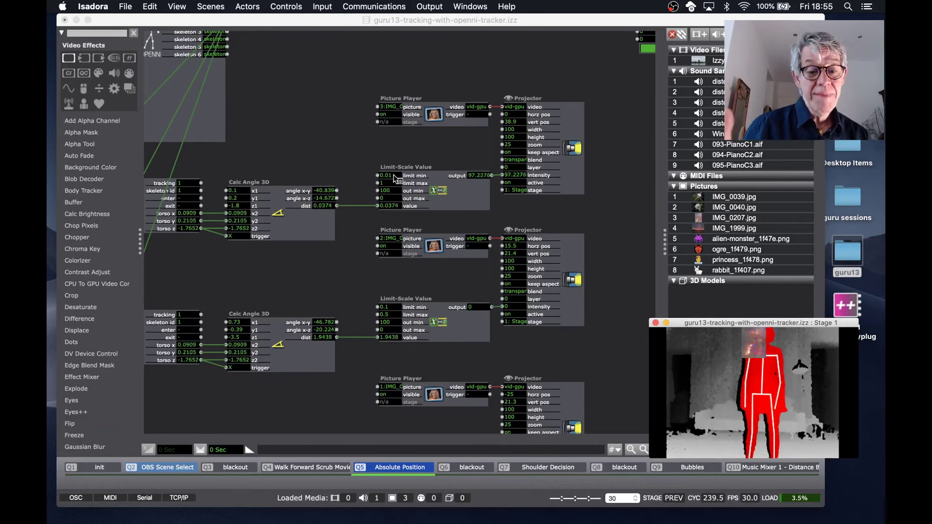
key("space")
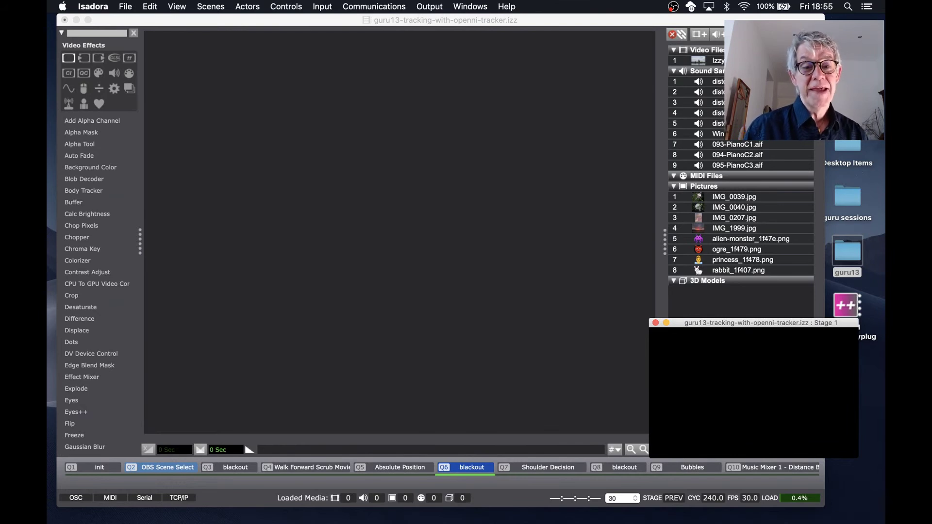
key("space")
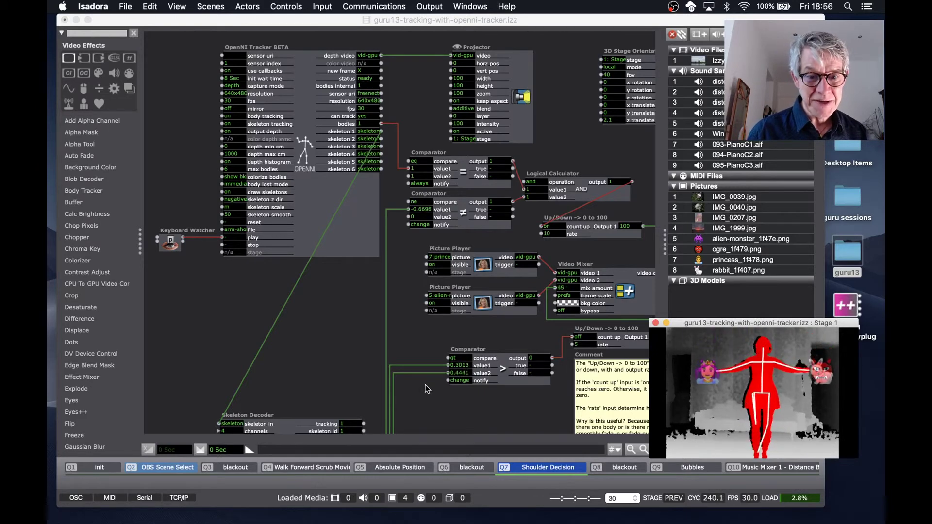
- Examine how the greater-than Comparator and the Up/Down actor drive the Video Mixer between the princess and alien pictures
left_click(422, 350)
scroll(422, 351, "right", 3)
scroll(422, 351, "down", 2)
scroll(421, 350, "right", 3)
scroll(422, 351, "down", 2)
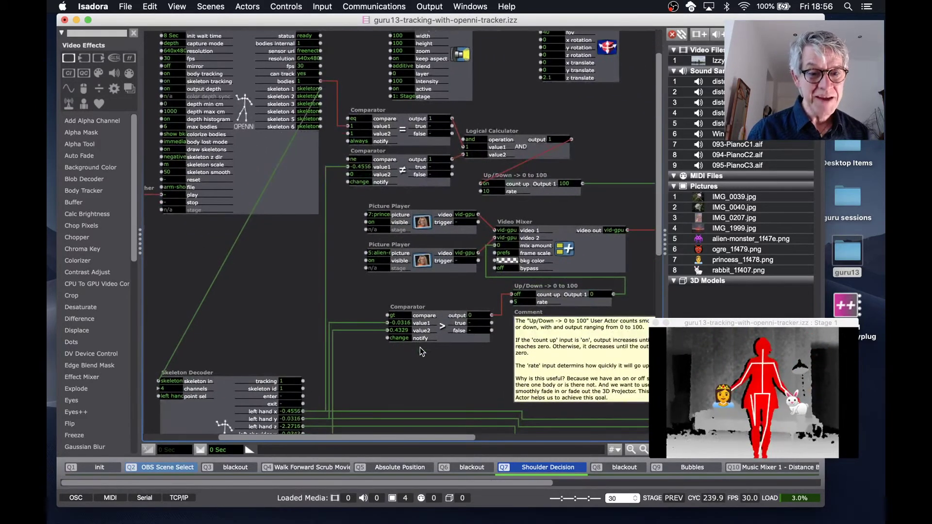
scroll(421, 351, "right", 3)
scroll(421, 351, "down", 1)
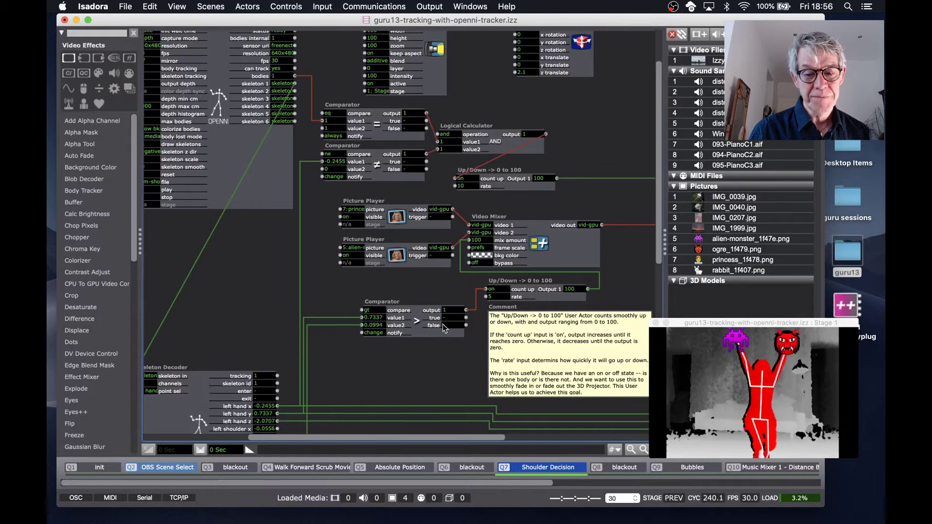
- Trace the Skeleton Decoder's hand and shoulder outputs to the Comparator and 3D Projector, and check the 3D Stage Orientation's z translate
scroll(415, 366, "down", 5)
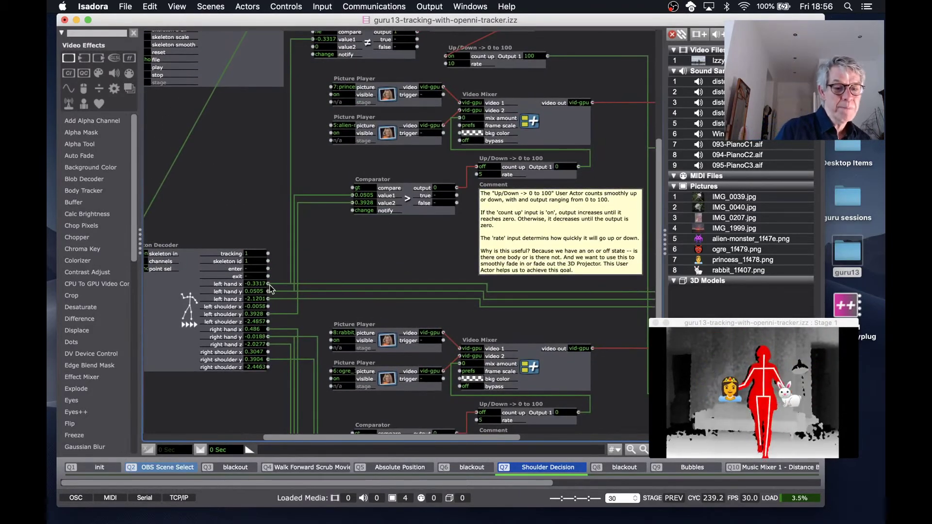
scroll(279, 291, "up", 2)
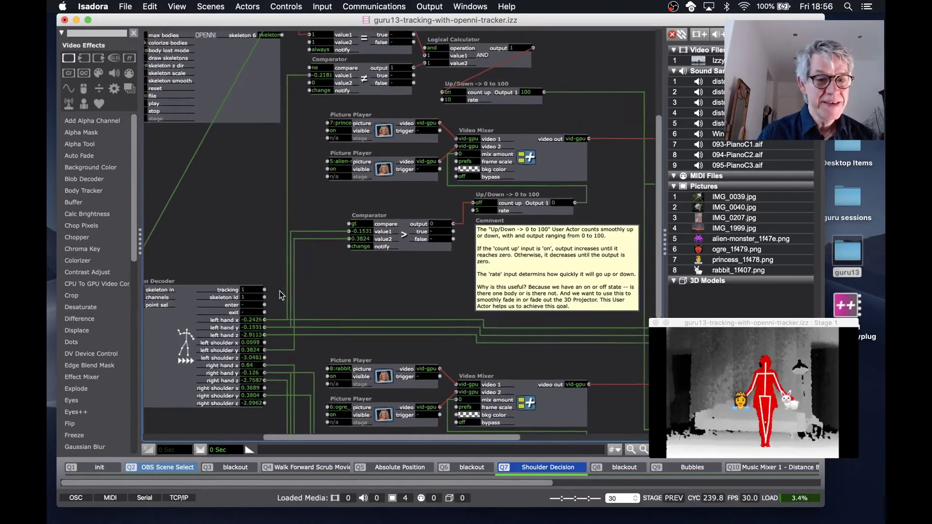
scroll(280, 290, "left", 3)
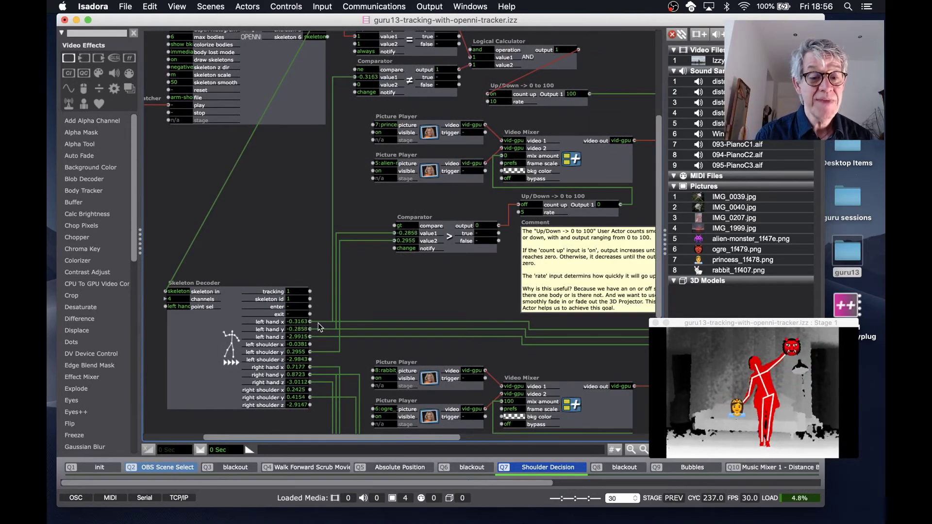
scroll(319, 330, "right", 6)
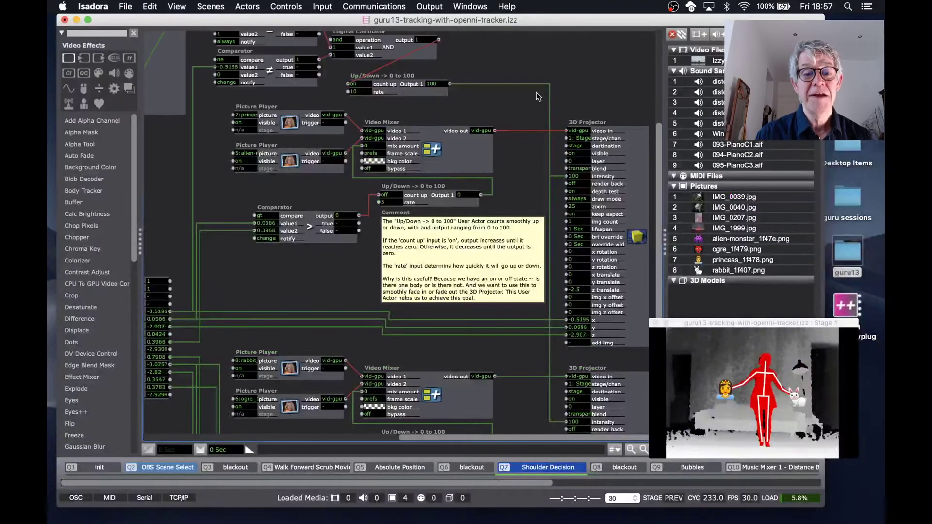
scroll(537, 92, "up", 3)
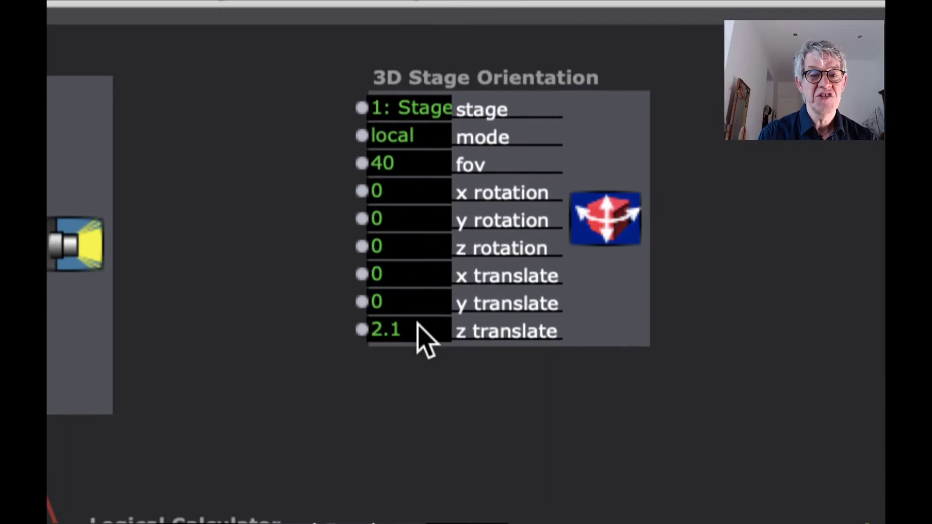
mouse_move(418, 325)
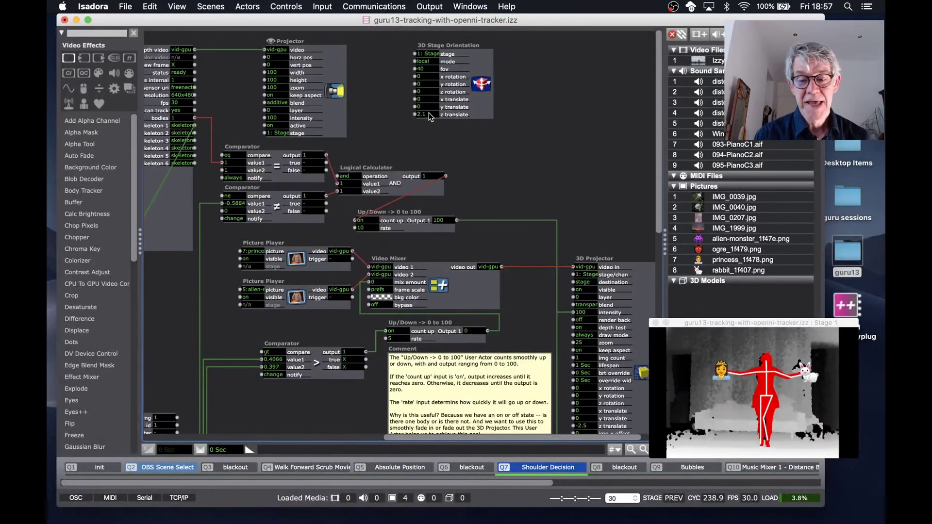
- Try z translate values of 3.4 and -0.7 on the 3D Stage Orientation actor, and return it to 2.1
mouse_move(429, 113)
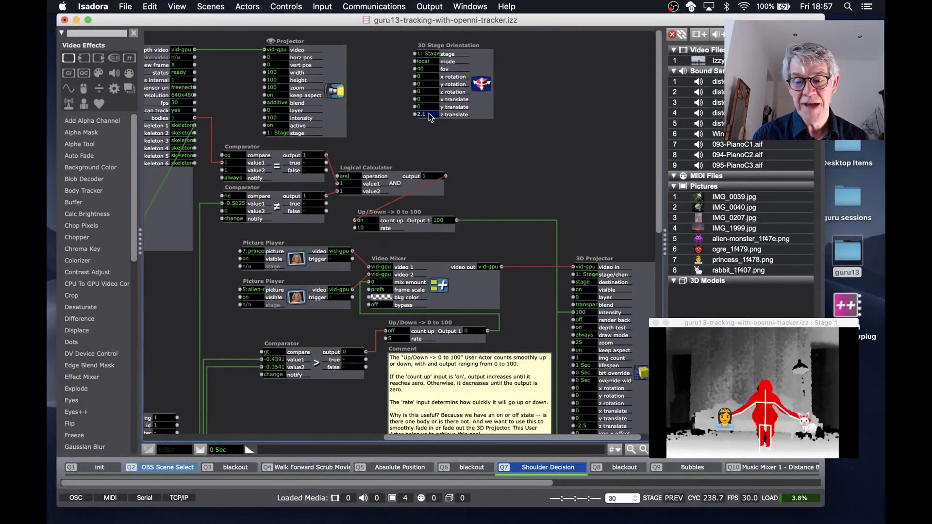
left_click_drag(430, 112, 430, 109)
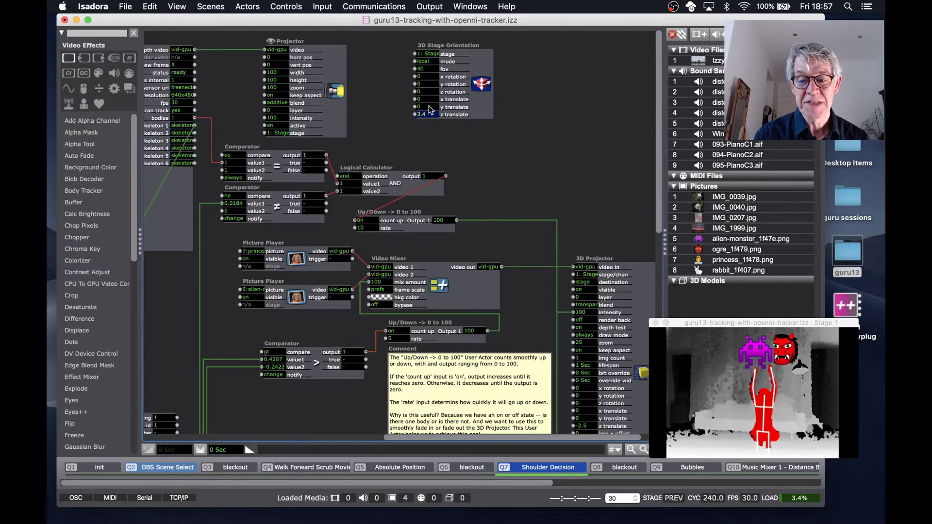
left_click_drag(429, 111, 429, 115)
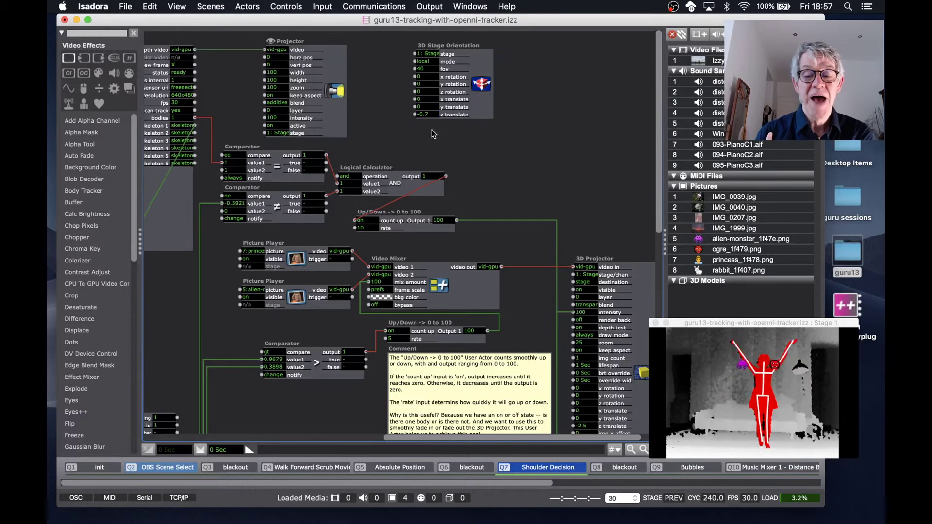
left_click_drag(432, 129, 429, 112)
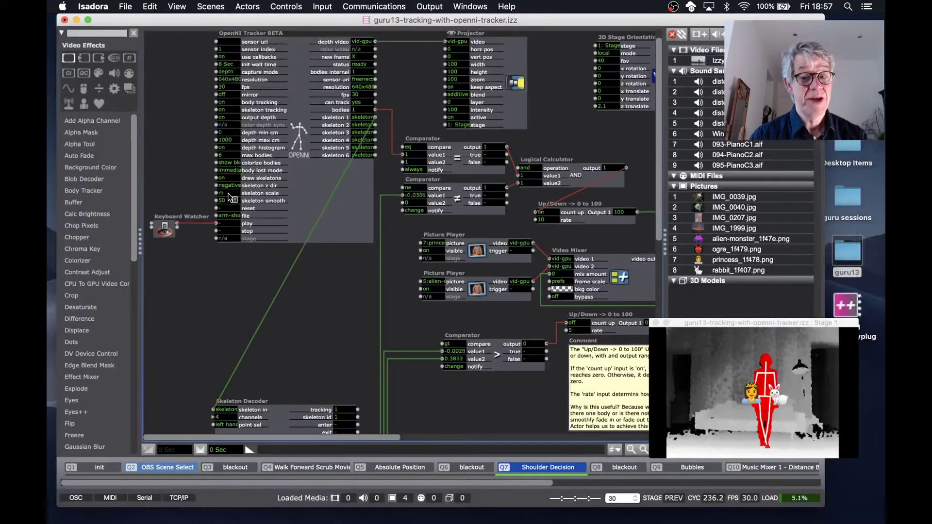
- Examine the OpenNI Tracker's skeleton scale and trace the Skeleton Decoder's left hand and left shoulder outputs to the Comparators and 3D Projector
mouse_move(229, 194)
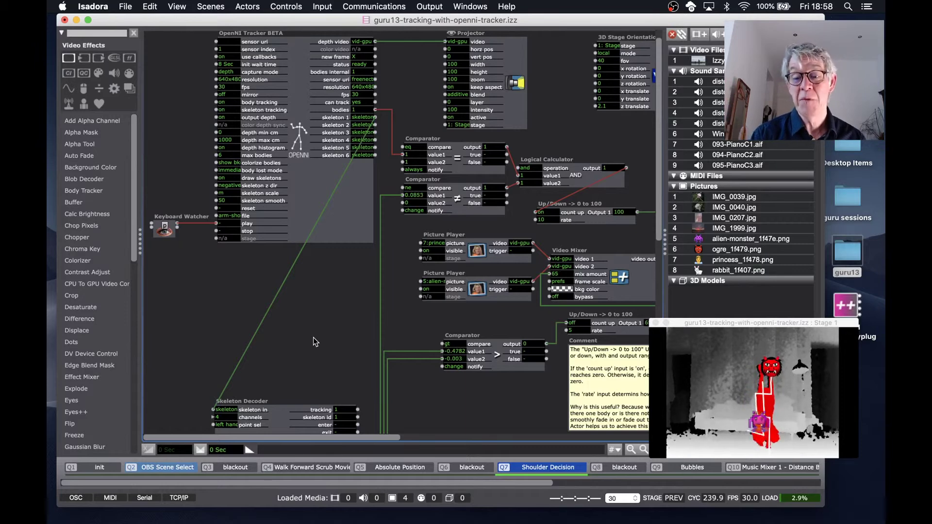
scroll(313, 342, "down", 5)
scroll(313, 342, "right", 5)
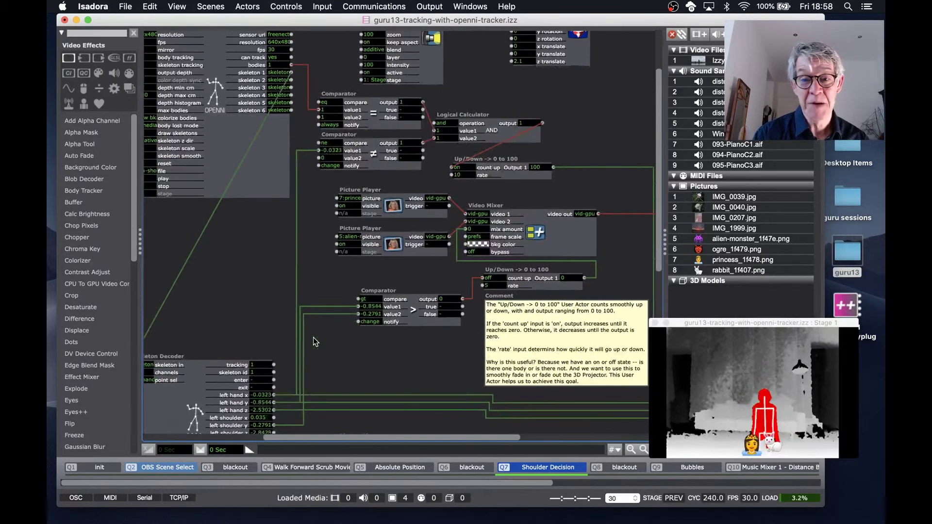
scroll(313, 342, "right", 2)
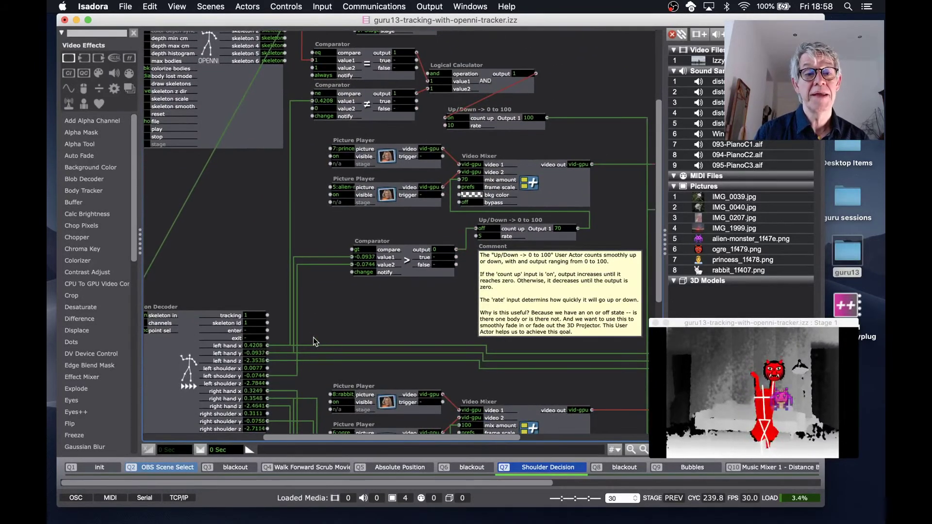
scroll(313, 337, "down", 5)
scroll(313, 337, "right", 6)
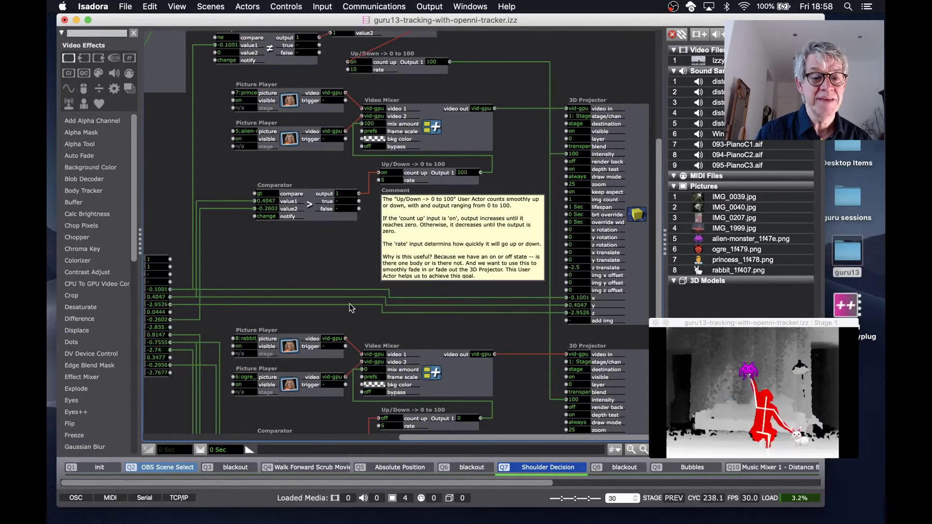
scroll(352, 307, "left", 4)
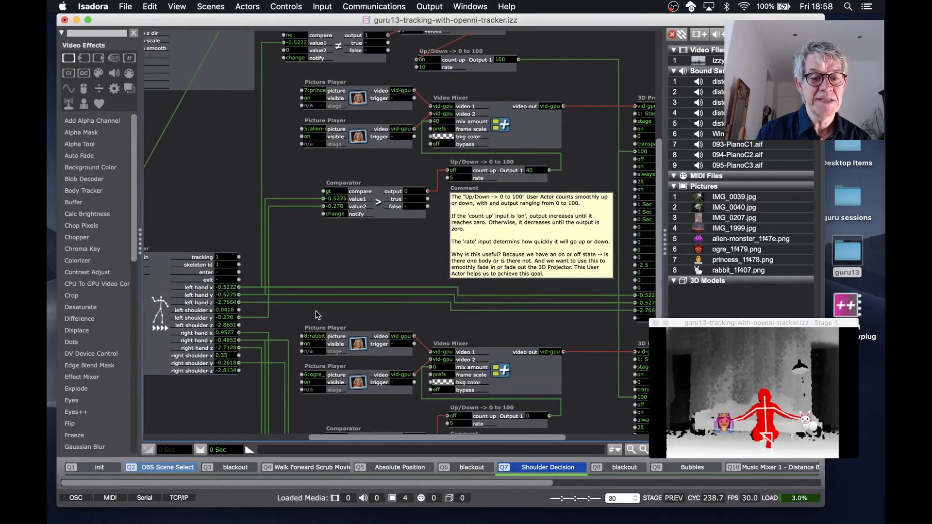
scroll(269, 297, "right", 4)
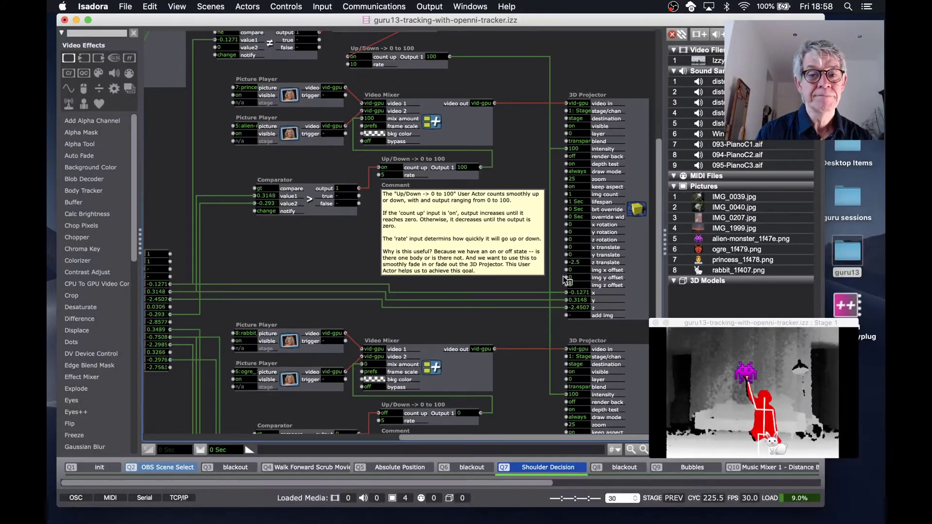
scroll(304, 244, "up", 4)
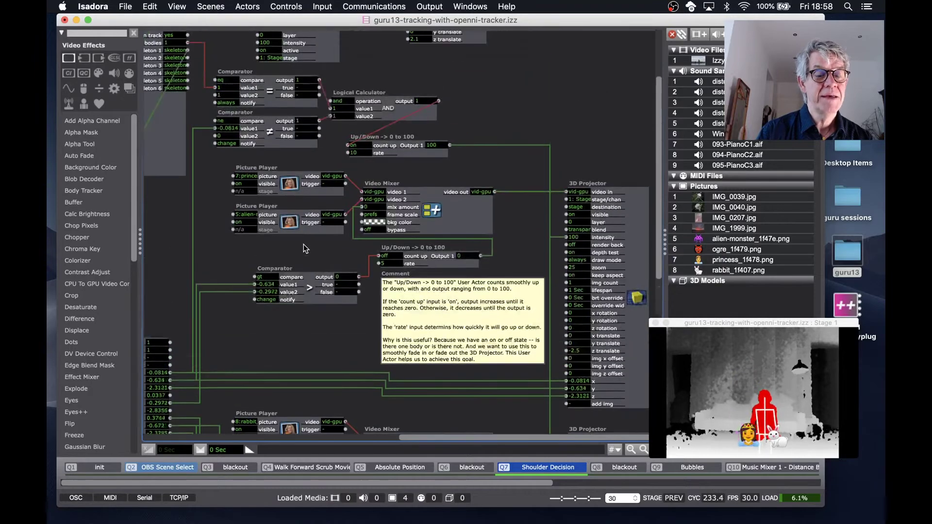
scroll(304, 244, "left", 5)
scroll(304, 244, "down", 5)
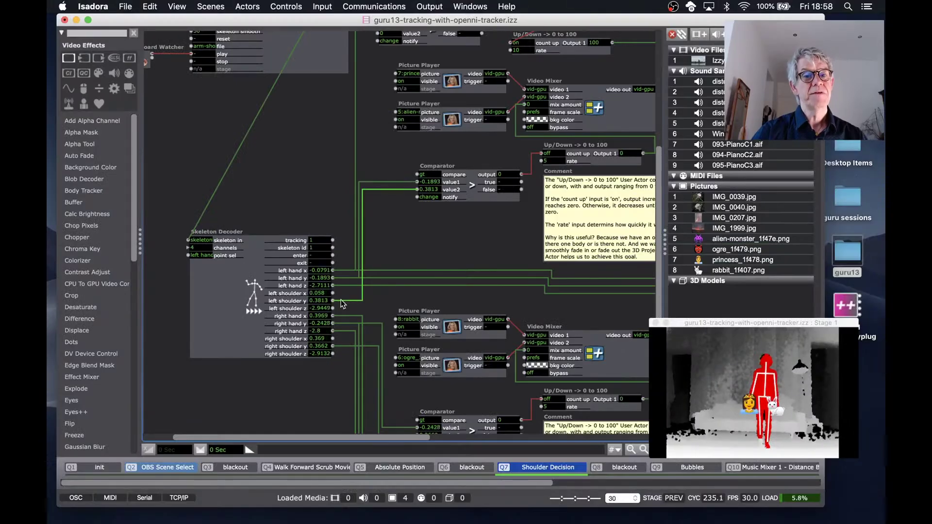
- Inspect the Up/Down actor's Output 1 properties feeding the Video Mixer, and review the matching rabbit and ogre actor chain
scroll(341, 299, "up", 5)
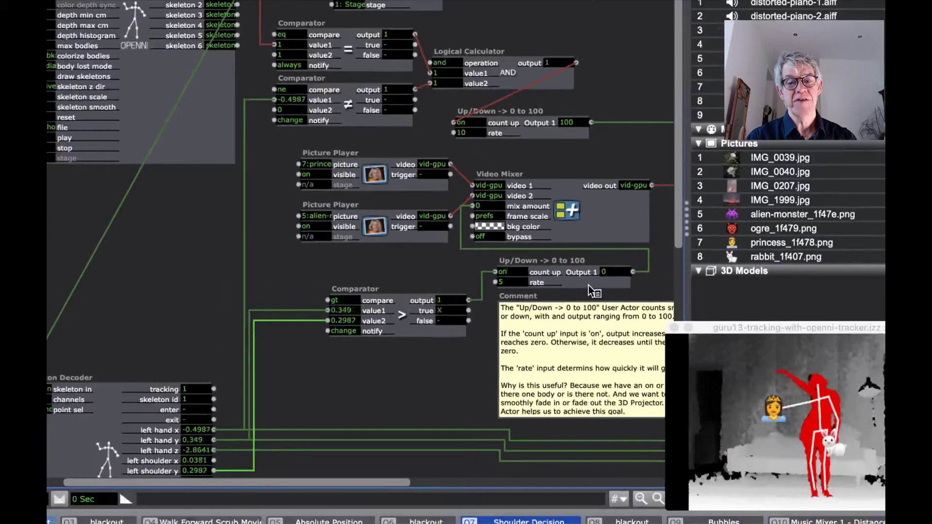
scroll(610, 295, "right", 5)
scroll(610, 296, "down", 2)
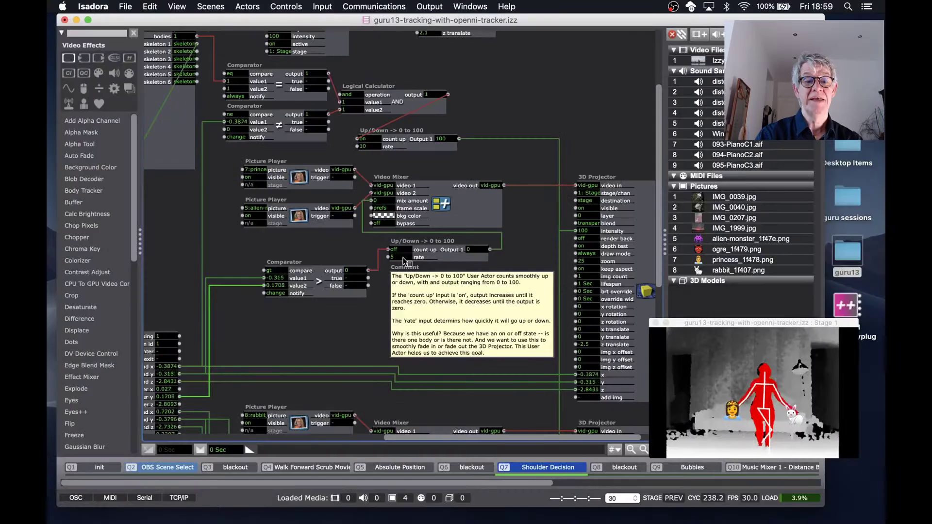
left_click(438, 249)
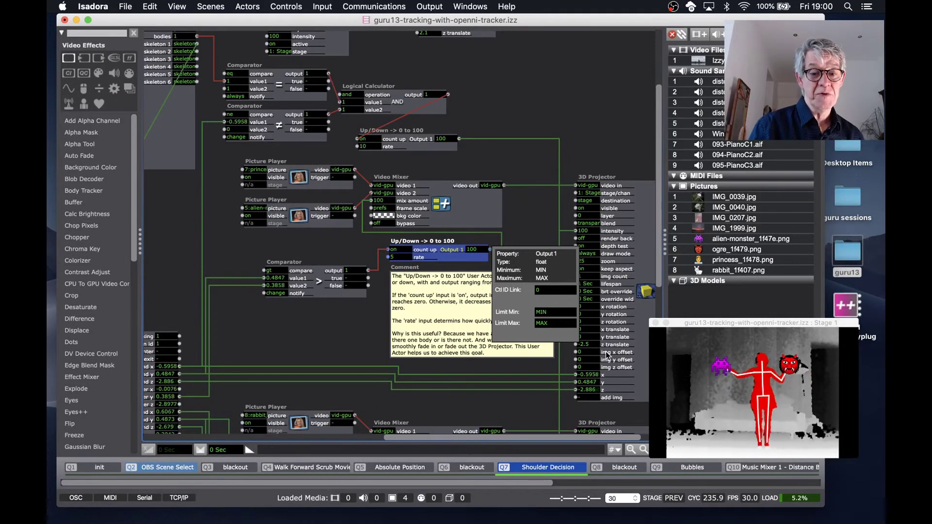
left_click(494, 367)
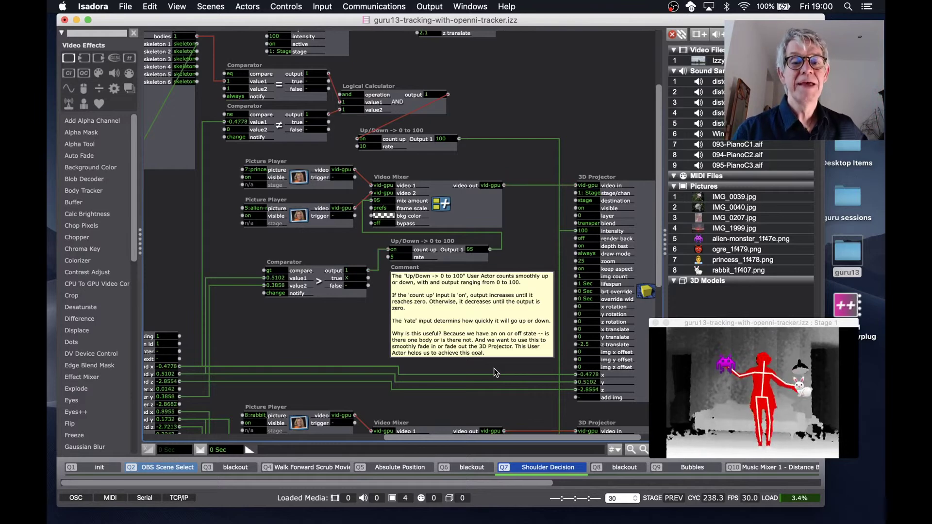
left_click(447, 257)
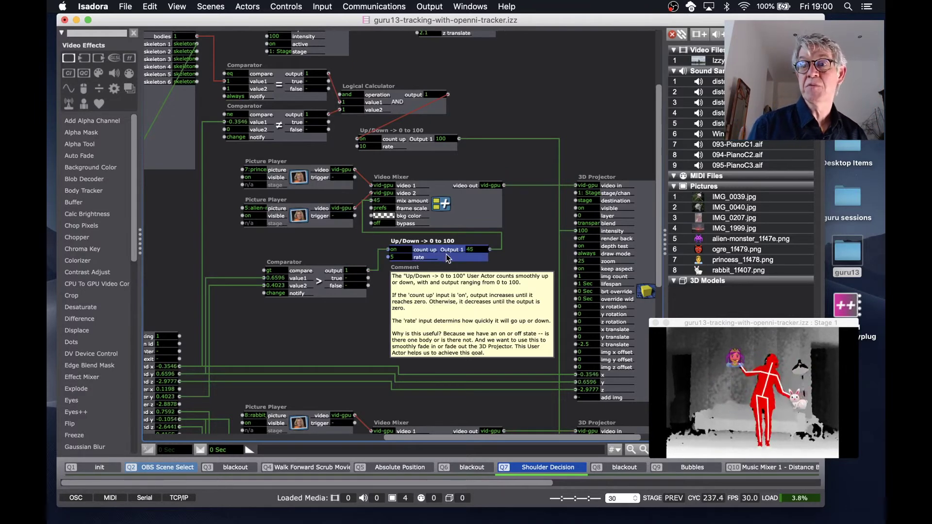
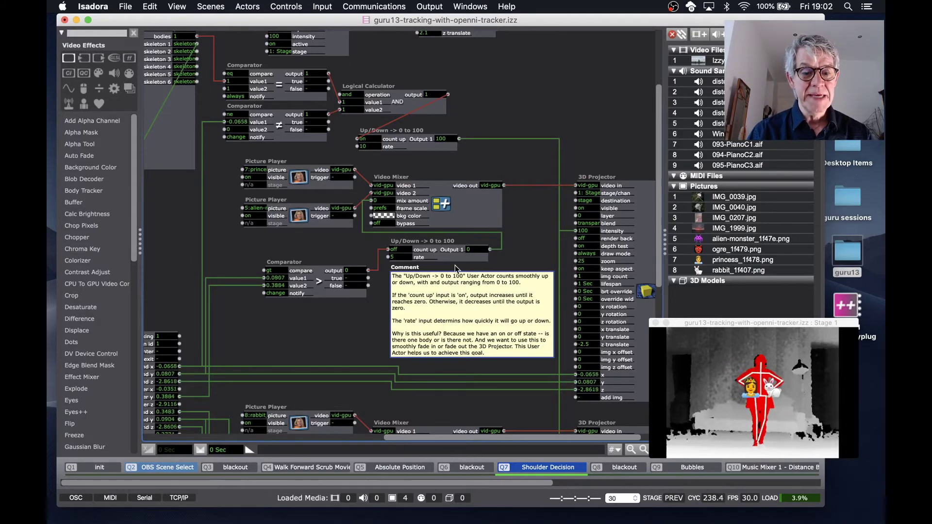
scroll(456, 267, "down", 10)
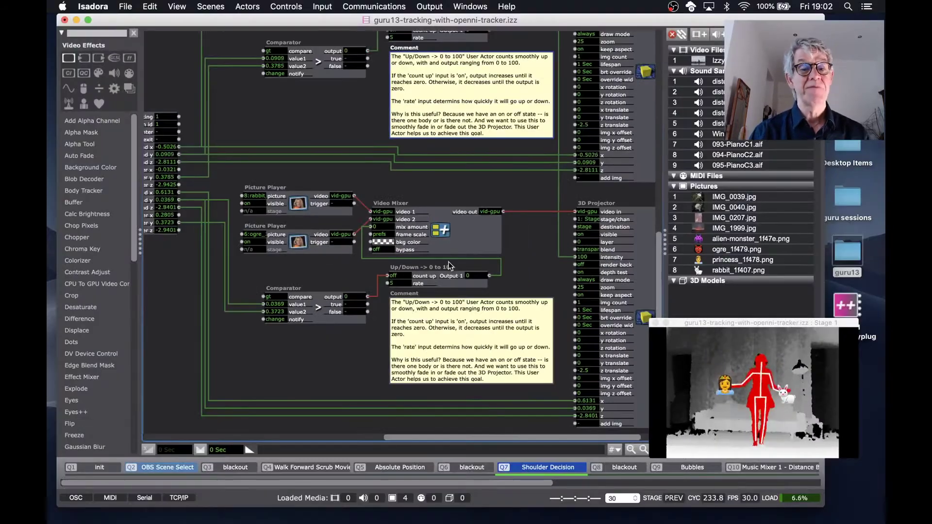
scroll(449, 261, "up", 5)
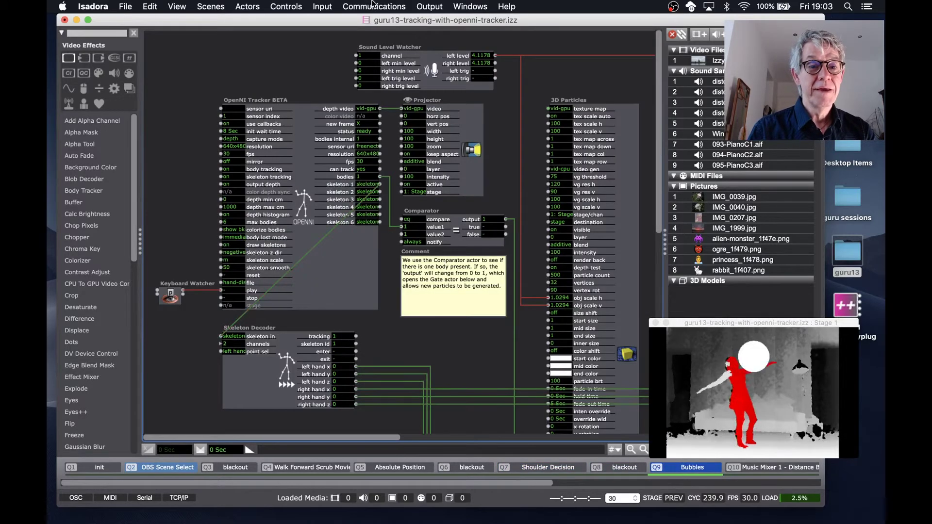
- Start live capture with the FaceTime HD Camera and MacBook Pro Microphone, and close the Live Capture Settings
left_click(322, 6)
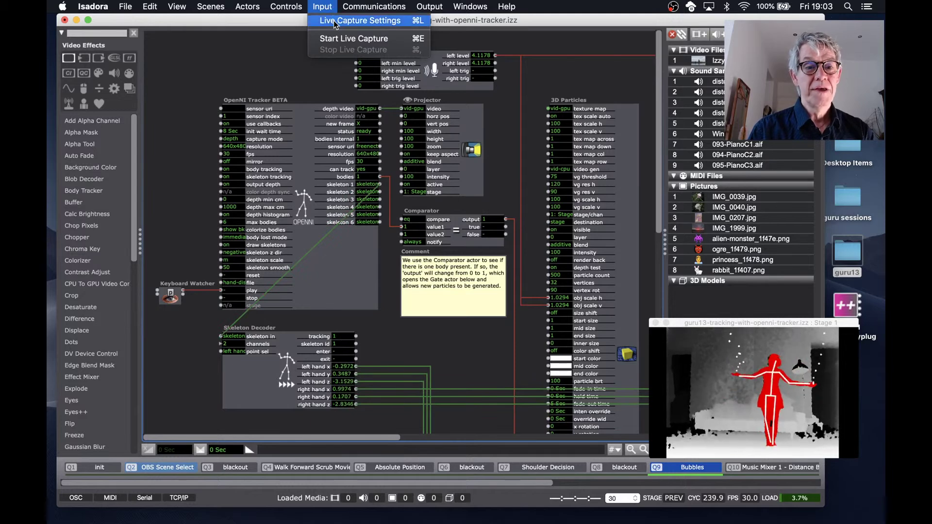
key("Escape")
key("super+l")
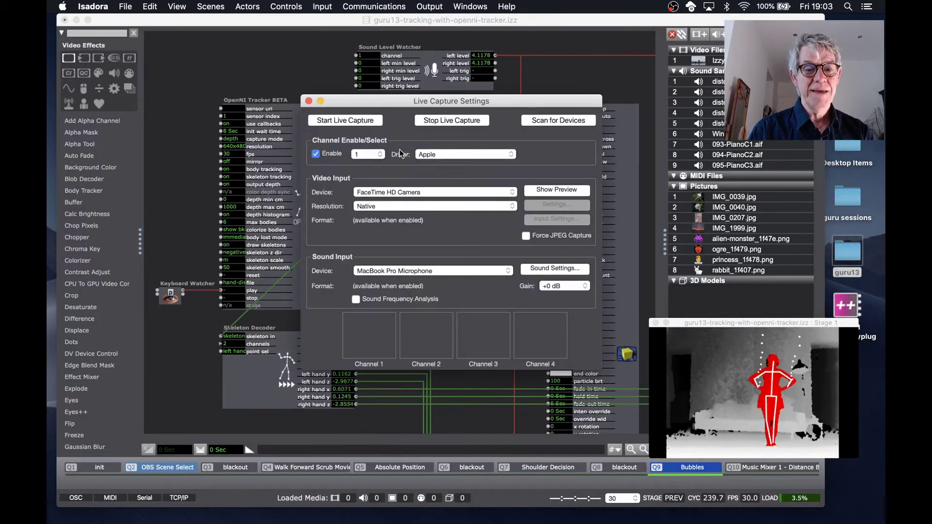
left_click(335, 5)
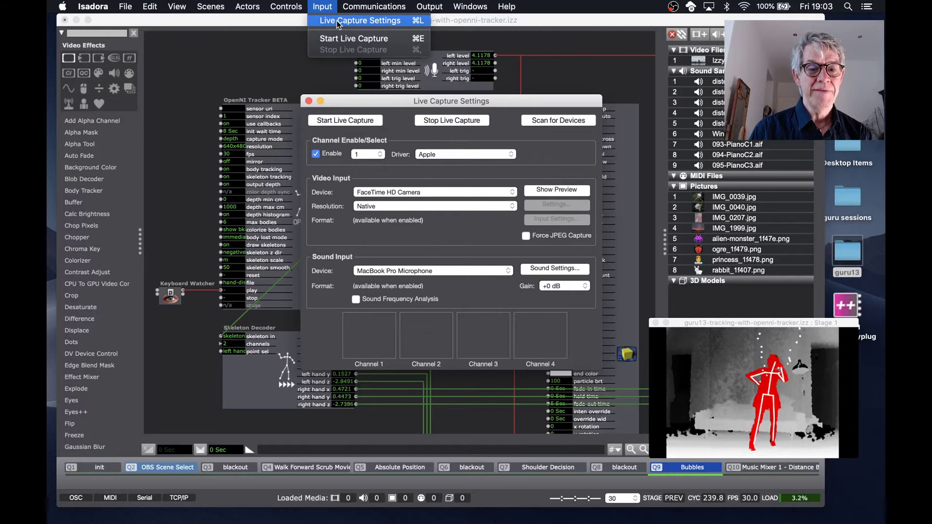
left_click(360, 20)
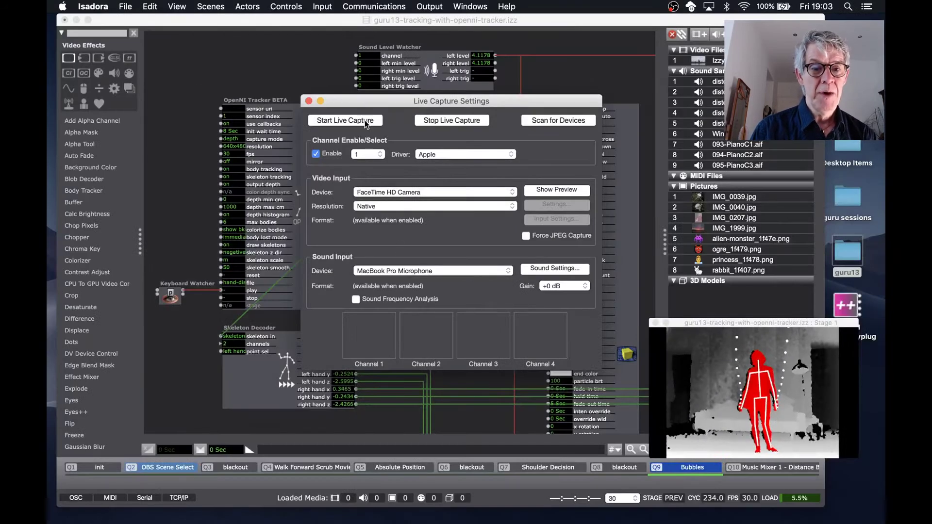
left_click(365, 120)
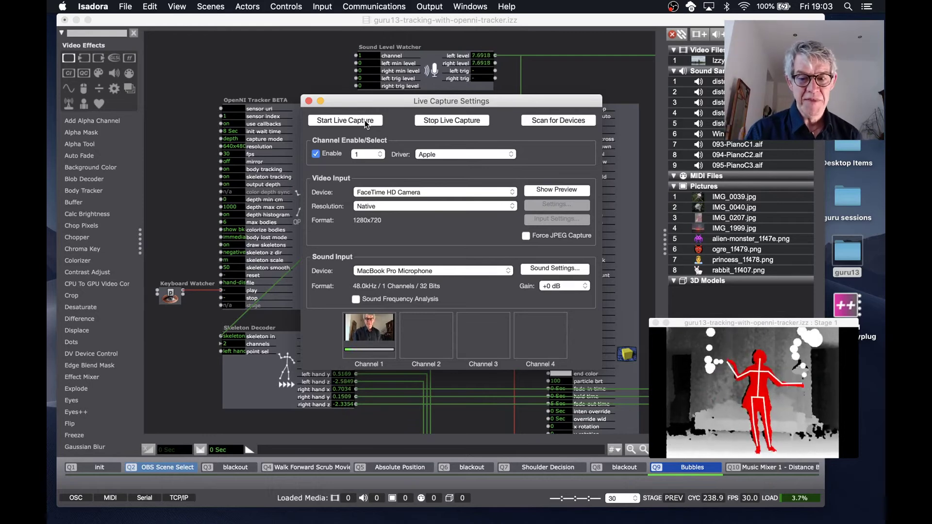
left_click(309, 102)
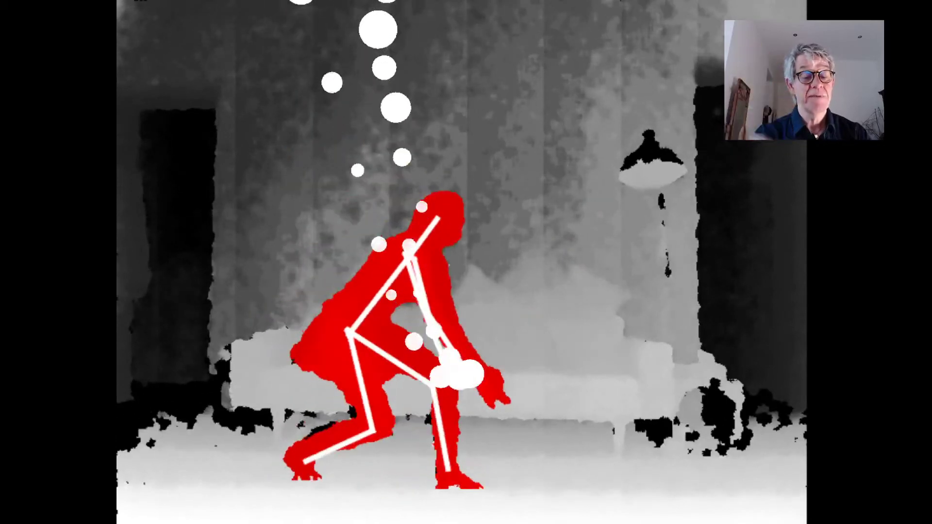
- Leave the full-screen stage and check the Skeleton Decoder's point selection for the Bubbles scene
key("Escape")
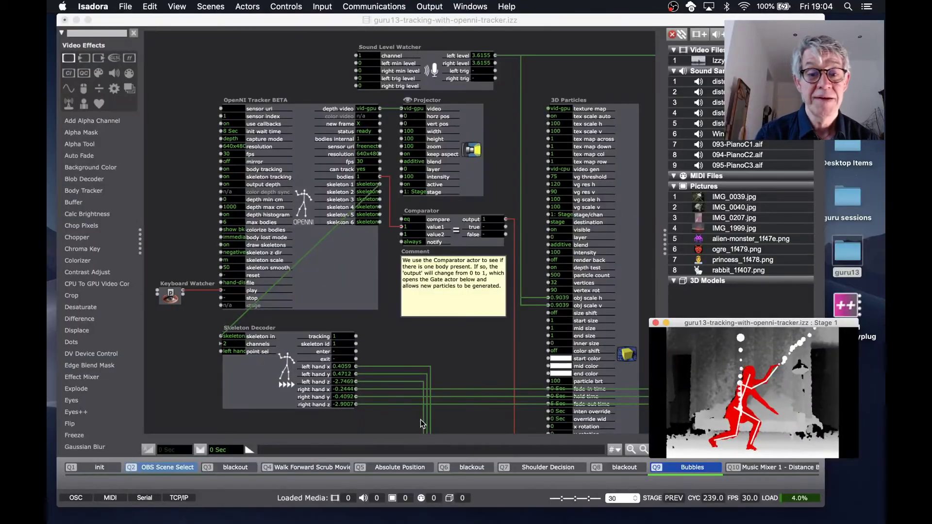
left_click(433, 343)
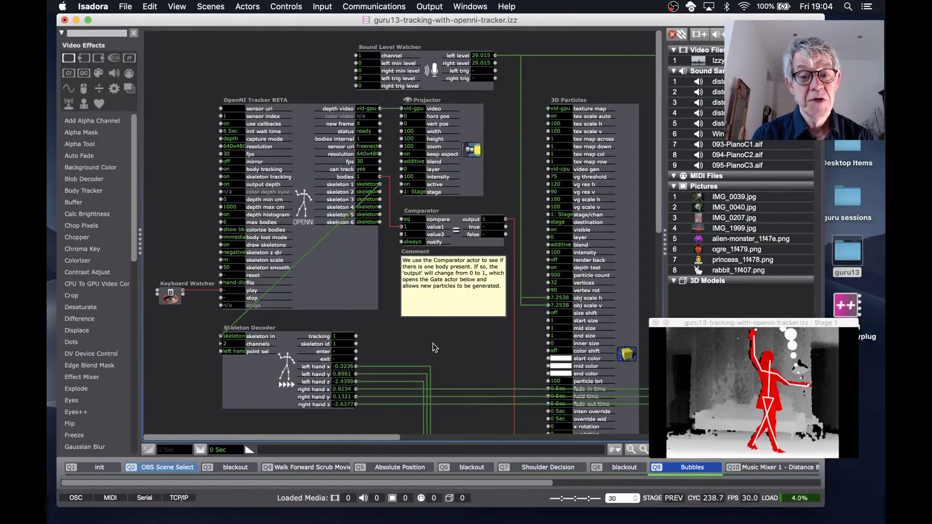
scroll(433, 343, "down", 10)
scroll(433, 343, "right", 5)
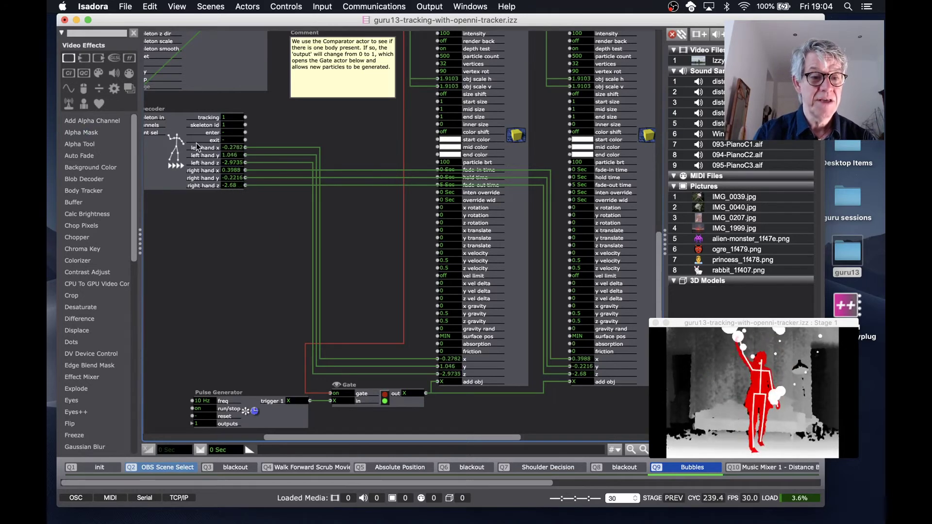
scroll(197, 145, "left", 5)
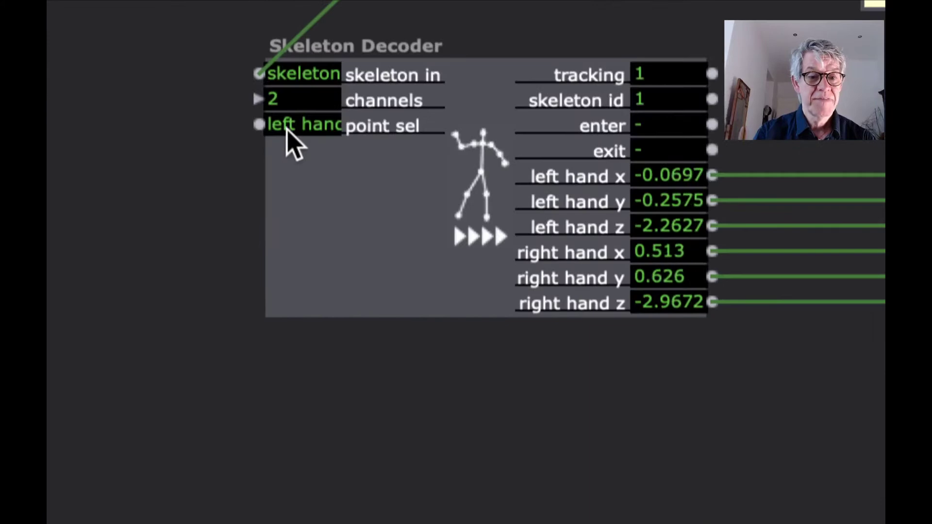
left_click(220, 134)
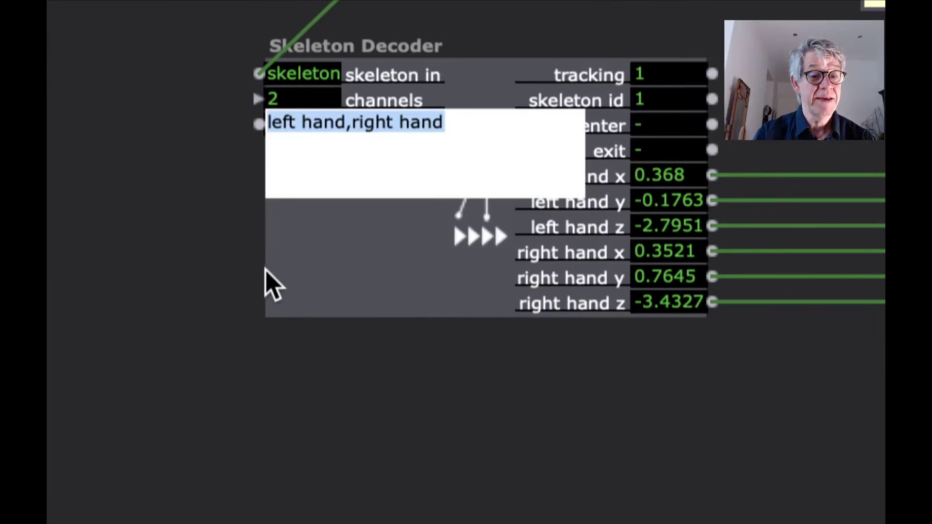
left_click(285, 364)
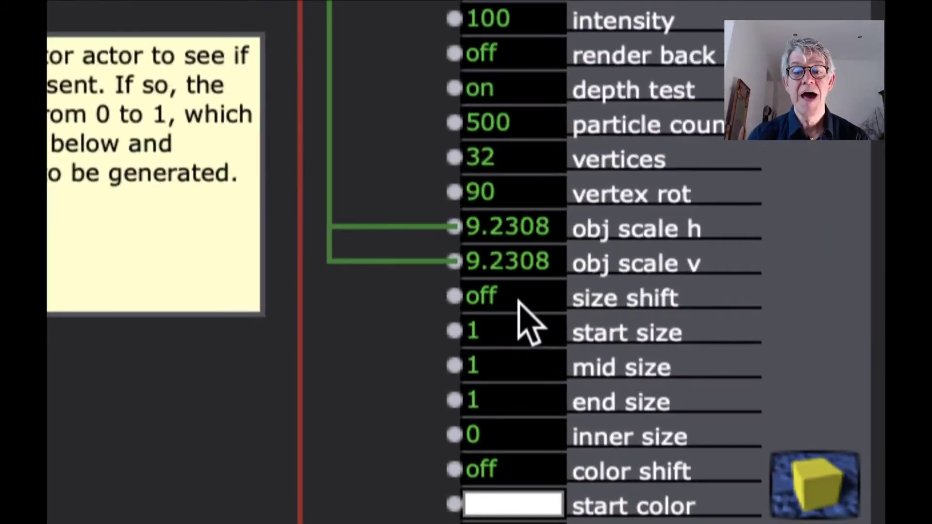
- Examine the first 3D Particles actor's object scale, velocity and gravity inputs in the Bubbles scene
mouse_move(519, 301)
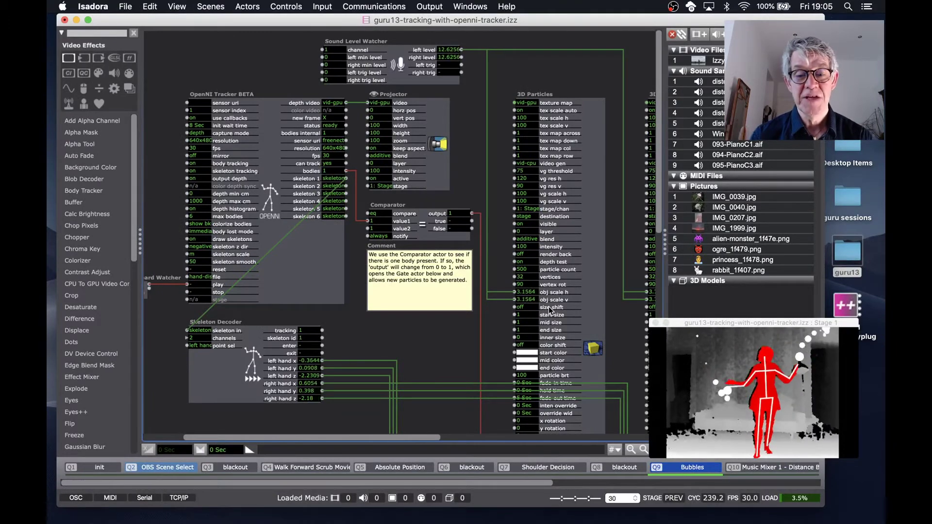
scroll(551, 311, "down", 5)
scroll(550, 311, "down", 1)
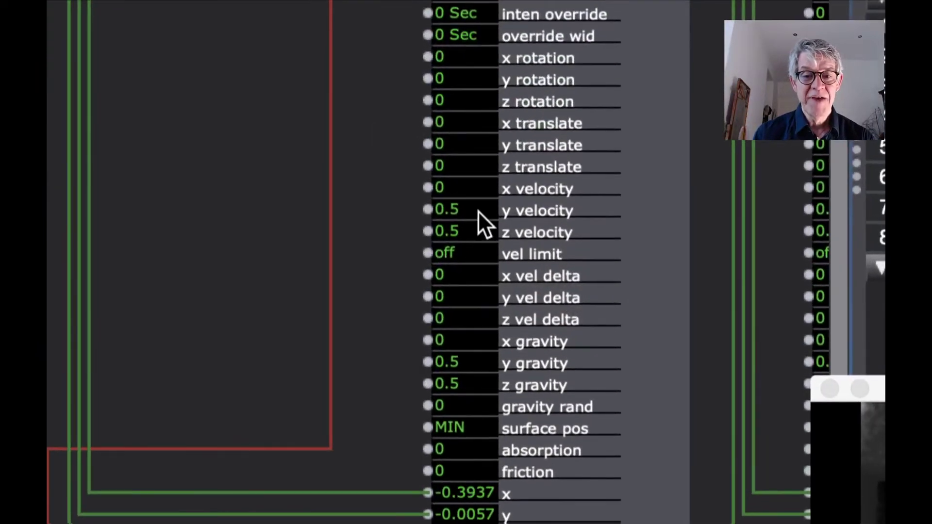
mouse_move(478, 232)
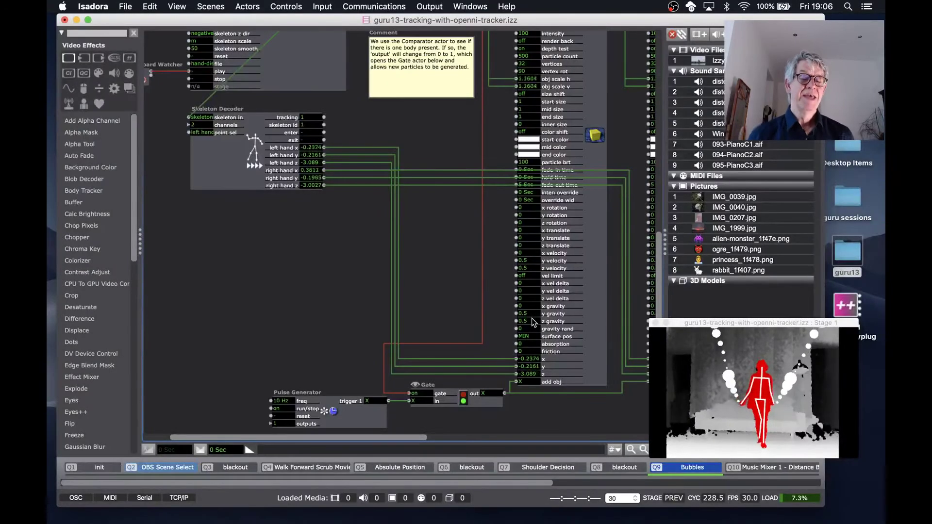
- Turn off the depth-video Projector in the Bubbles scene and view the particles alone on the full-screen stage
mouse_move(533, 322)
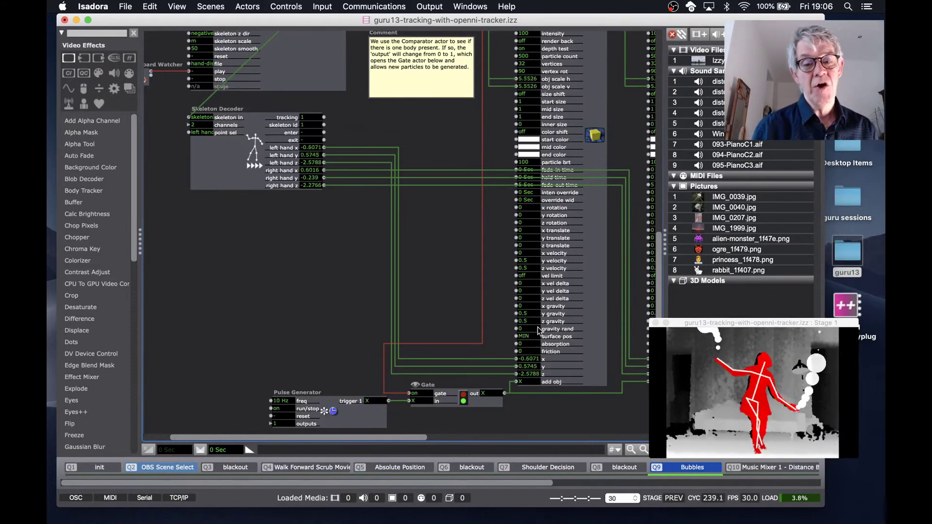
scroll(470, 285, "up", 8)
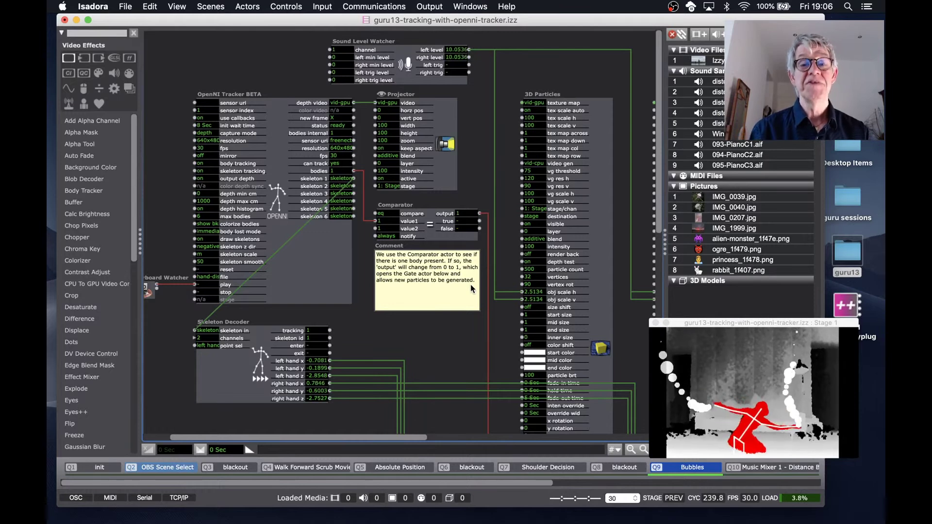
scroll(330, 218, "left", 2)
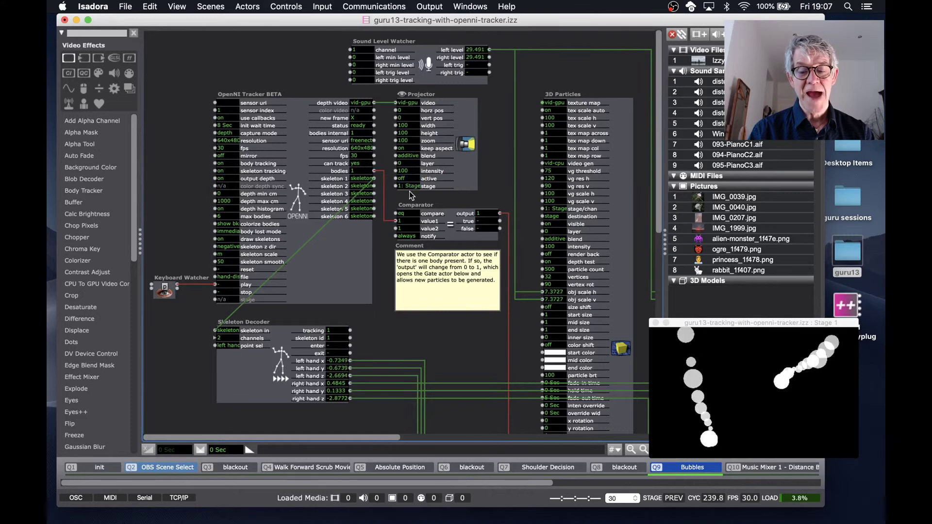
key("super+g")
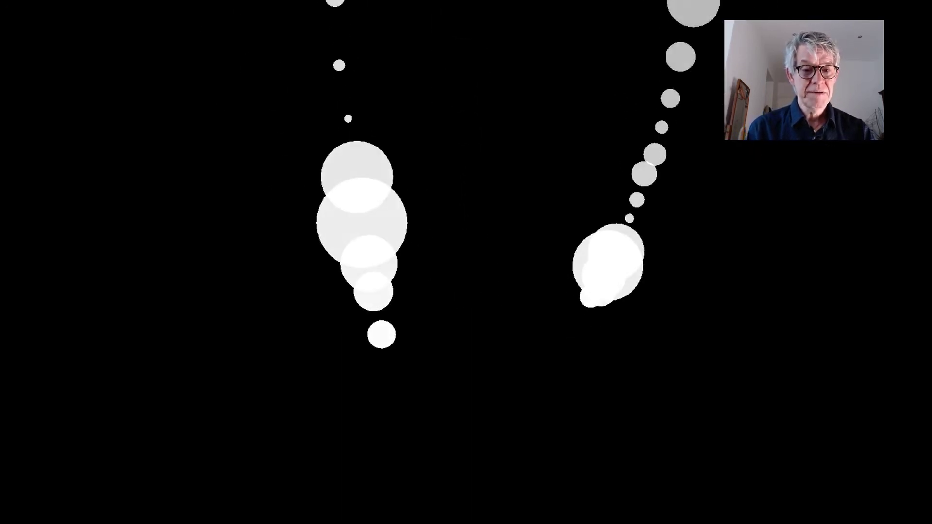
key("super+shift+f")
- Set the Pulse Generator's frequency to 15 Hz and preview the bubbles on the full-screen stage
left_click(274, 330)
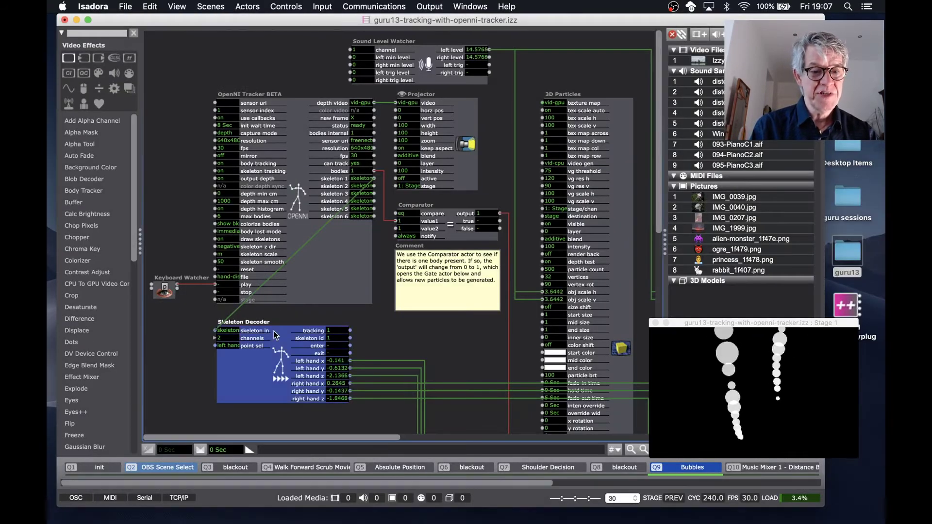
scroll(274, 332, "down", 10)
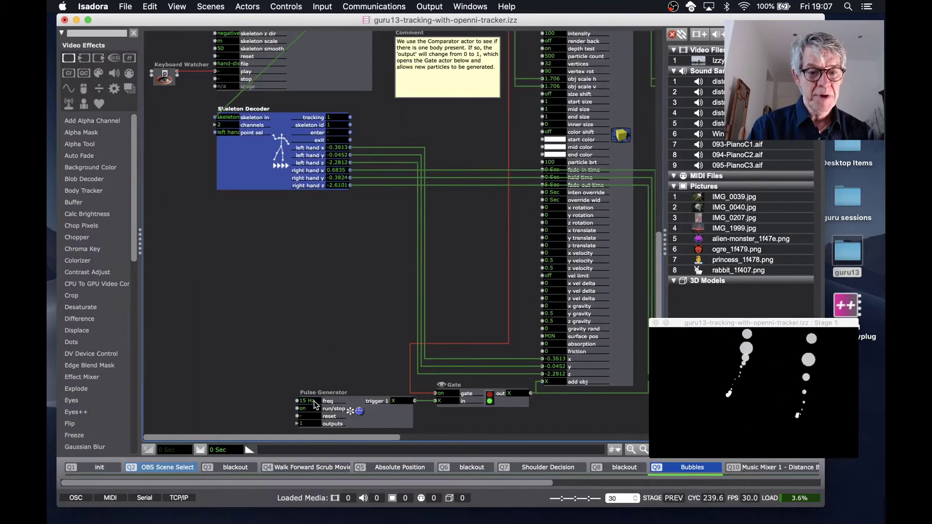
key("super+shift+f")
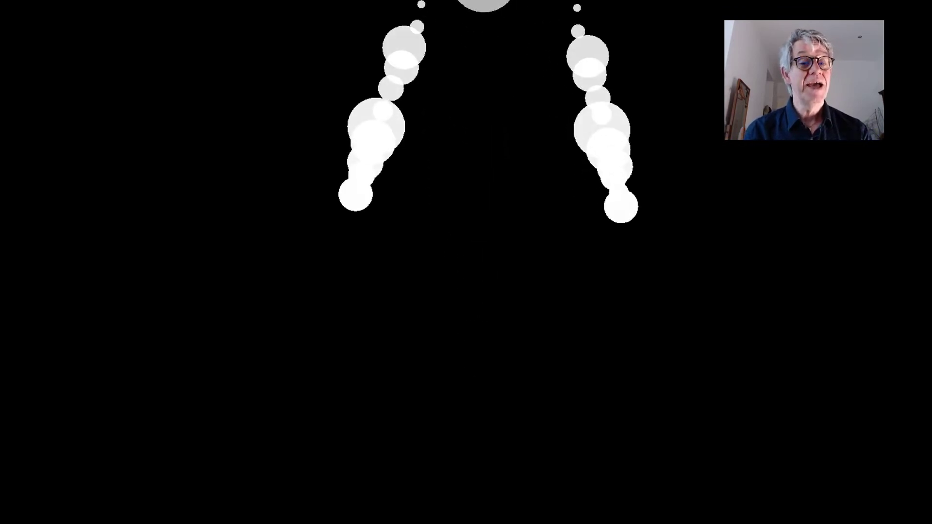
key("Escape")
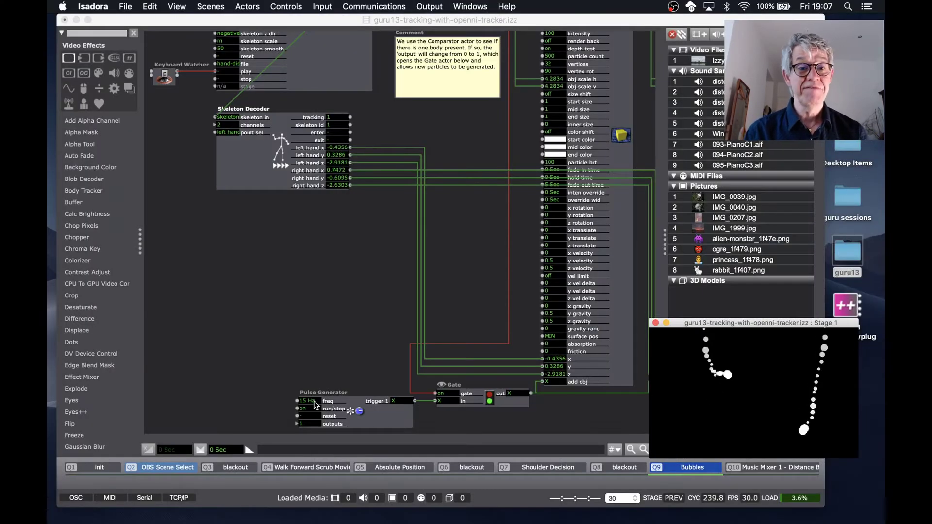
- Set the depth-video Projector's active input to on in the Bubbles scene
left_click(379, 264)
scroll(379, 253, "up", 8)
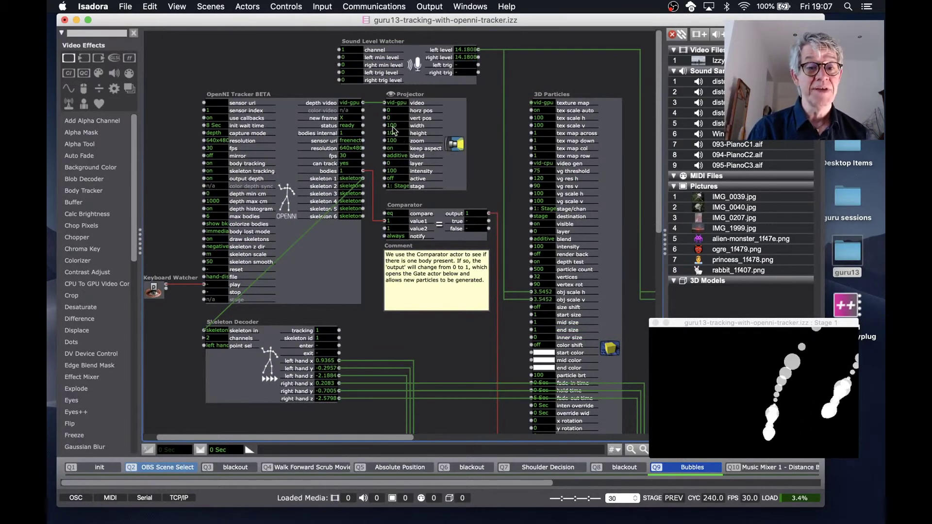
left_click_drag(395, 180, 397, 173)
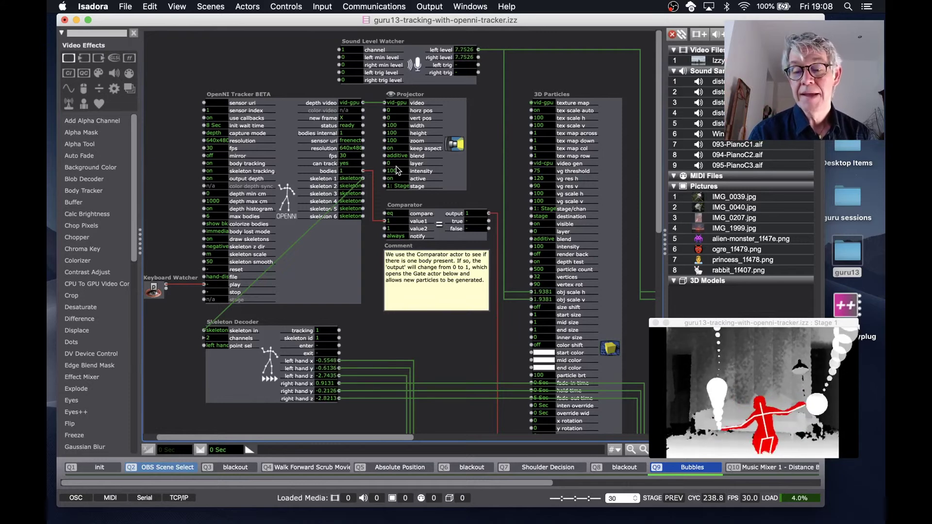
- Go to the Music Mixer 1 scene, bring its Sound Player into view and lower the system volume
key("space")
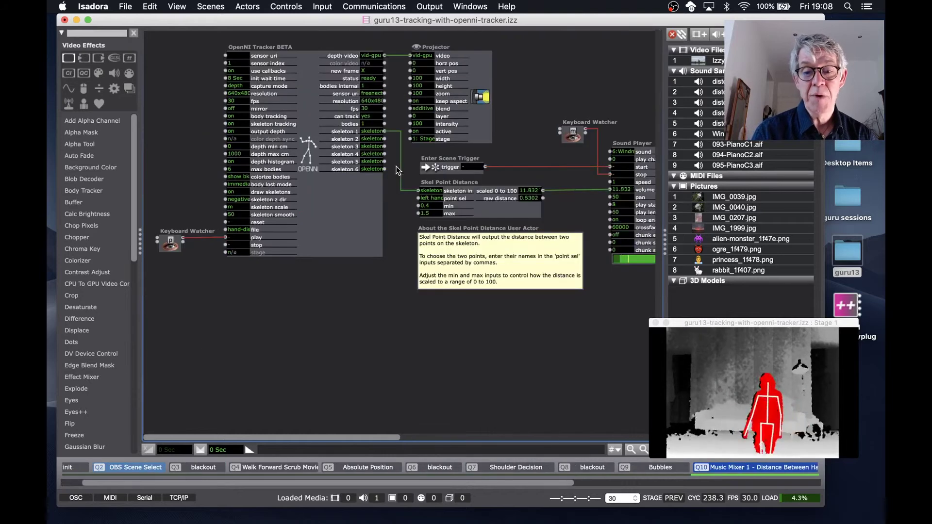
scroll(396, 343, "right", 3)
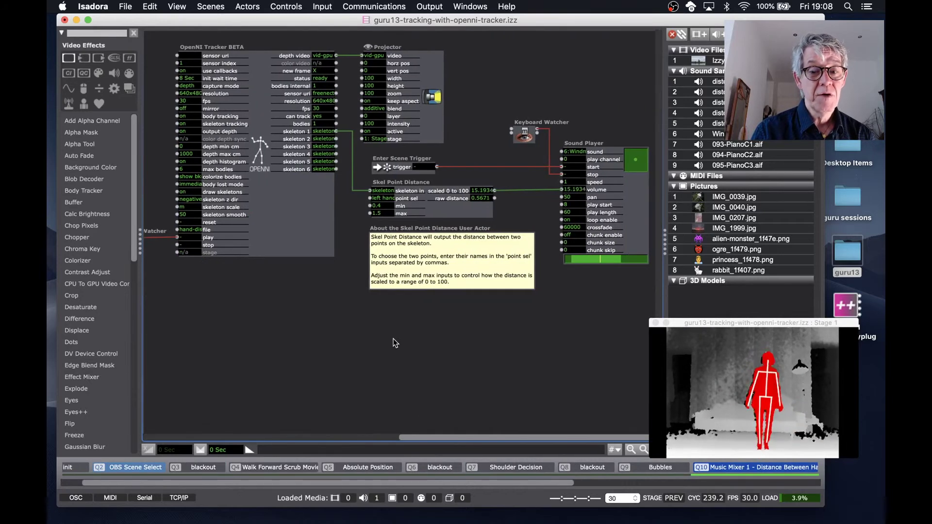
key("XF86AudioLowerVolume")
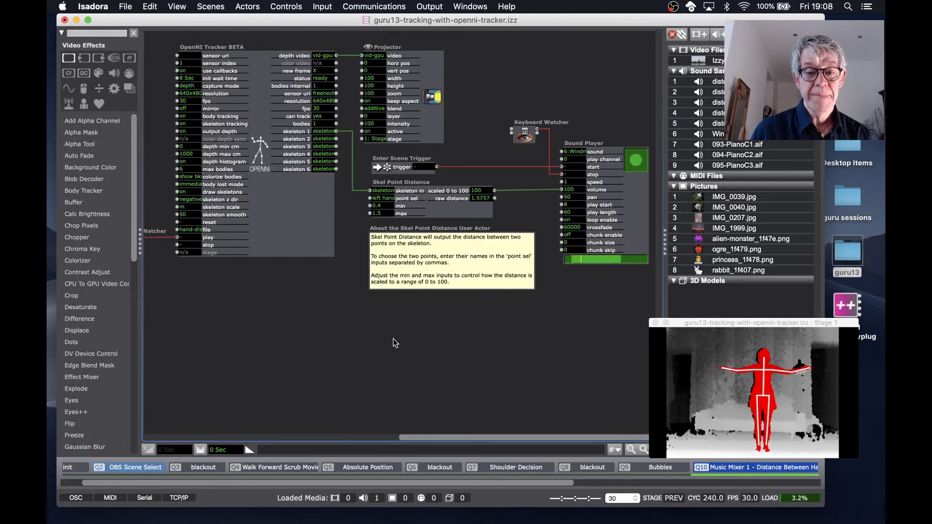
key("XF86AudioLowerVolume")
key("XF86AudioLowerVolume")
key("XF86AudioLowerVolume")
key("XF86AudioLowerVolume")
key("XF86AudioLowerVolume")
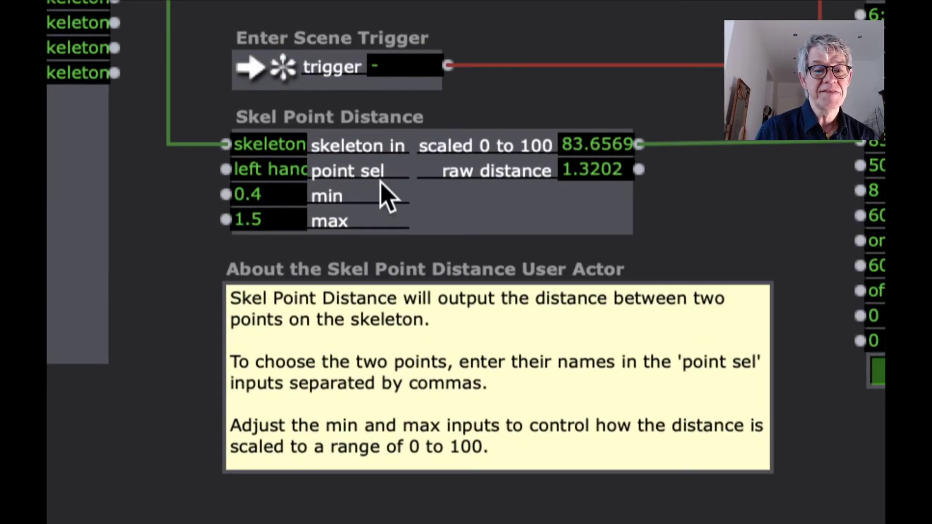
- Check the two points selected in the Skel Point Distance actor and set its min to 0.48
double_click(286, 174)
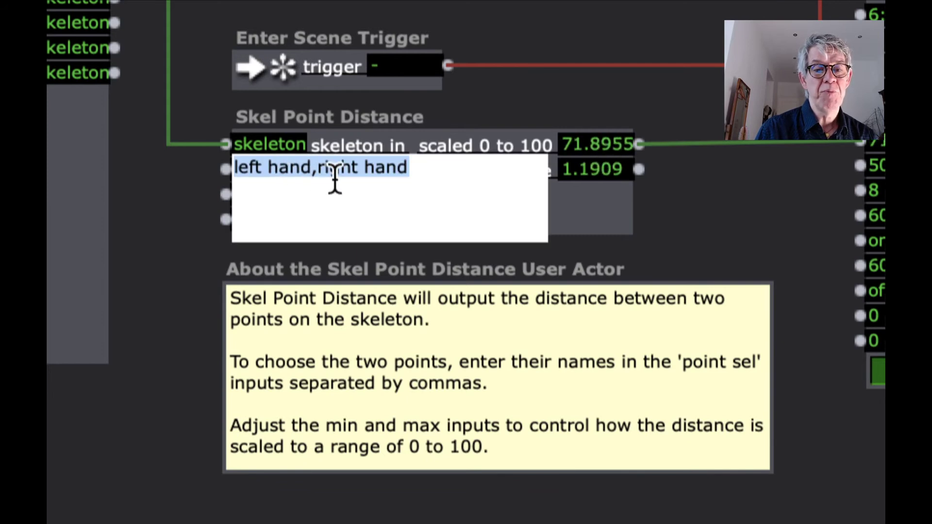
left_click(208, 233)
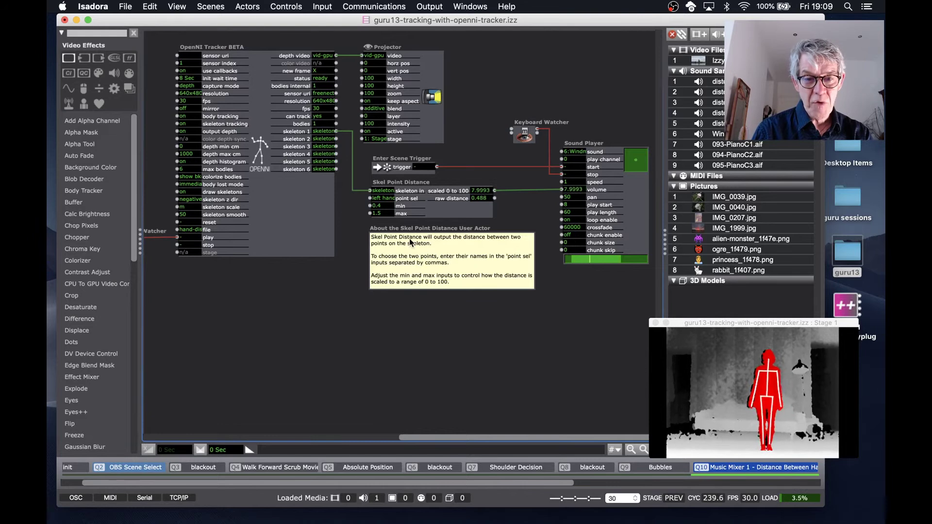
left_click(387, 206)
type("0.48")
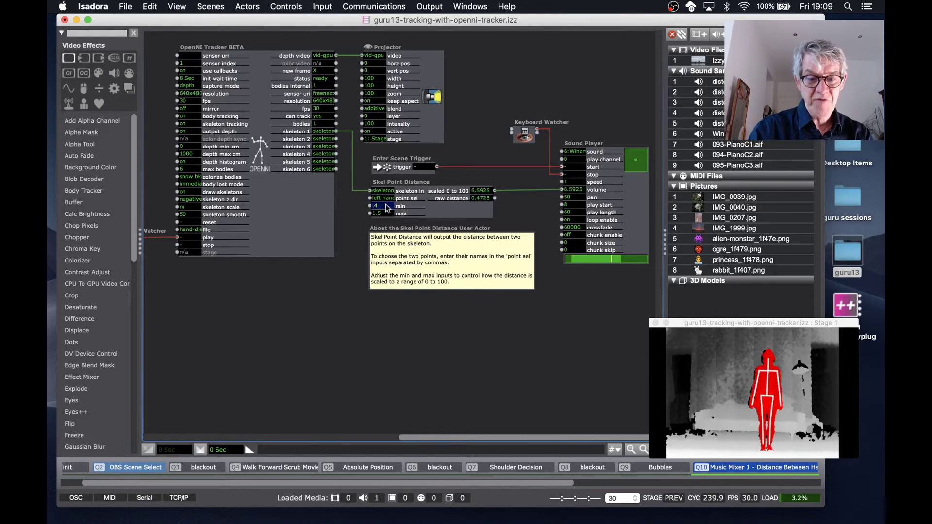
key("Return")
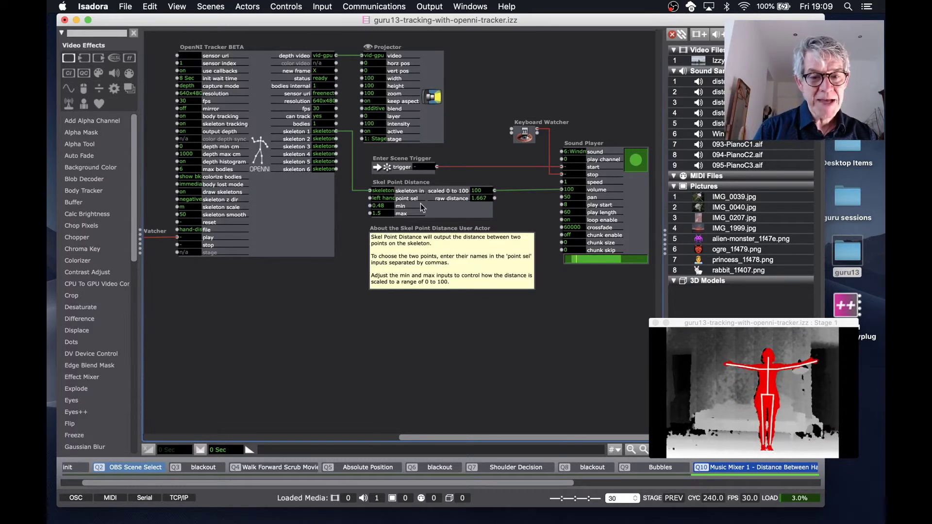
- Set the Skel Point Distance actor's max to 1.67 and its min to 0.2
left_click(384, 213)
type("1")
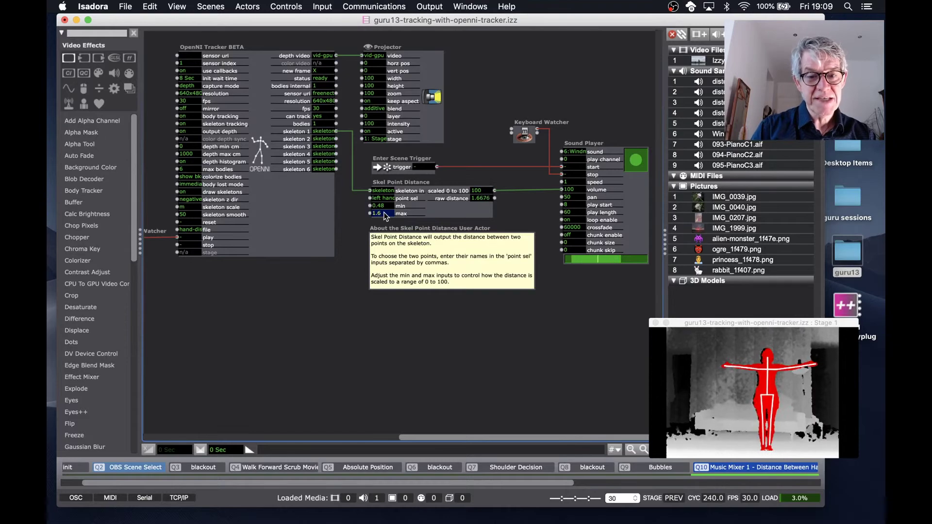
key("Return")
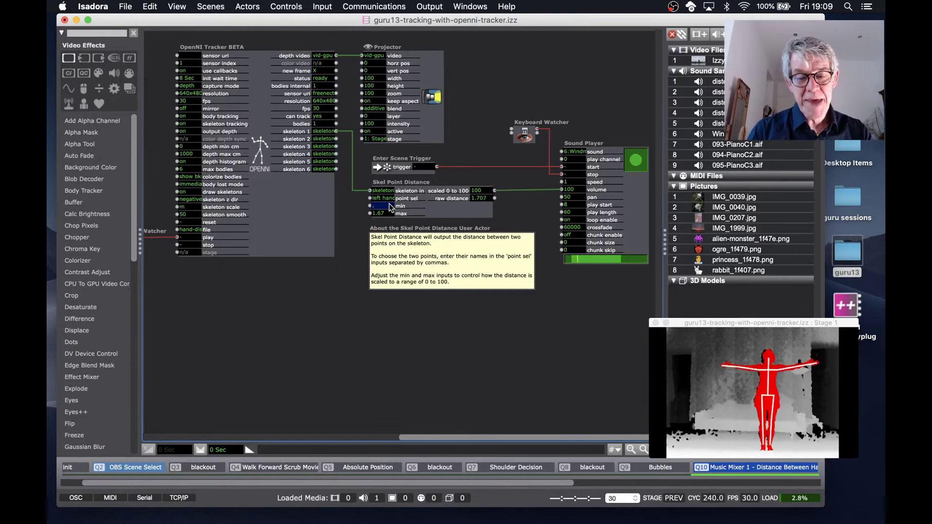
type("2")
key("Return")
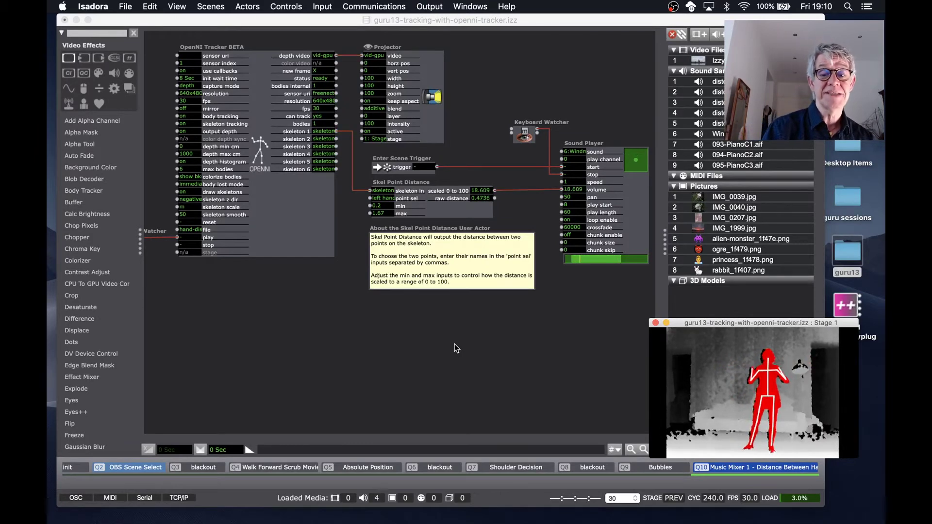
- Go to the Music Mixer 2 - Abstract Sounds scene and lower the system volume
key("space")
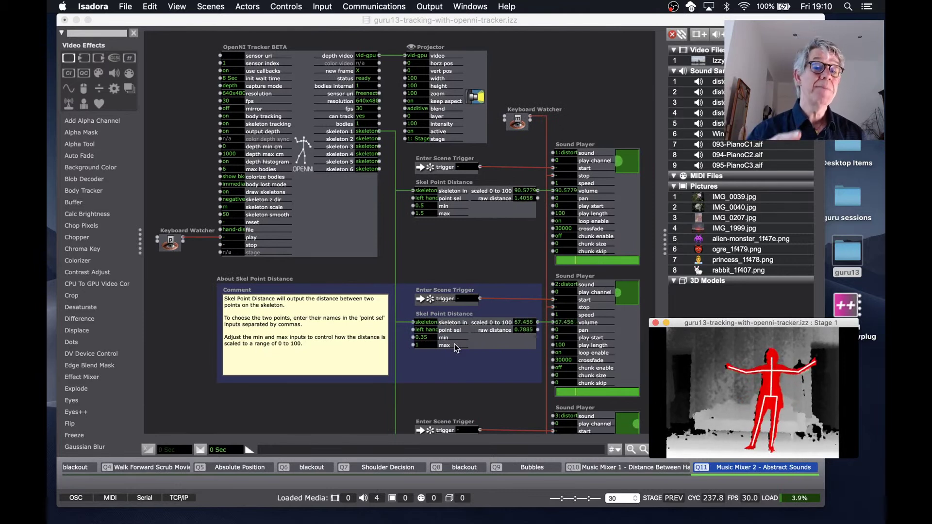
key("XF86AudioLowerVolume")
key("XF86AudioLowerVolume")
key("XF86AudioLowerVolume")
key("XF86AudioLowerVolume")
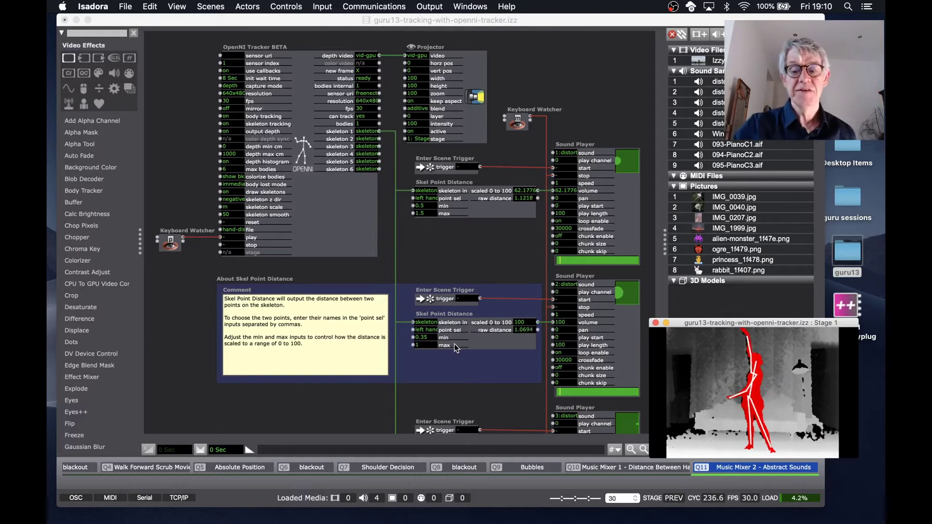
- Raise the system volume to make the abstract sounds driven by the tracked body audible
key("XF86AudioRaiseVolume")
key("XF86AudioRaiseVolume")
key("XF86AudioRaiseVolume")
key("XF86AudioRaiseVolume")
key("XF86AudioRaiseVolume")
key("XF86AudioRaiseVolume")
key("XF86AudioRaiseVolume")
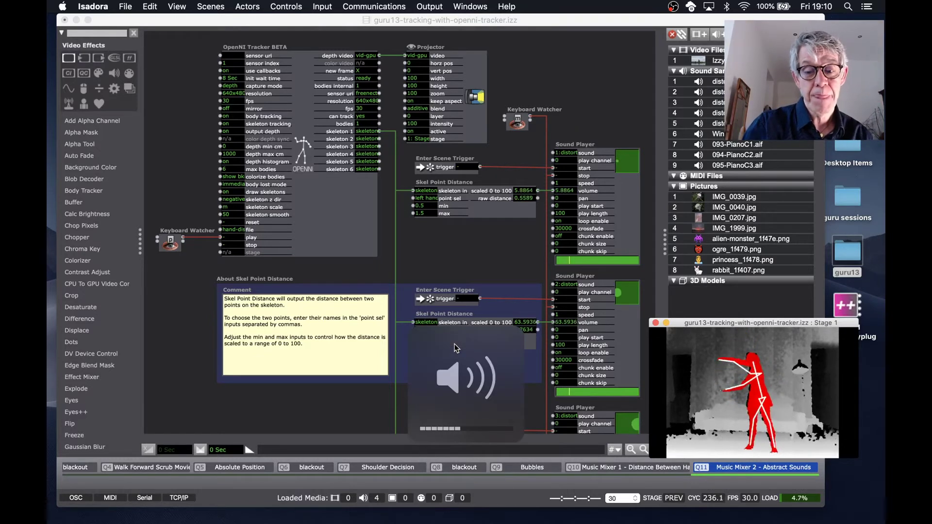
key("super+g")
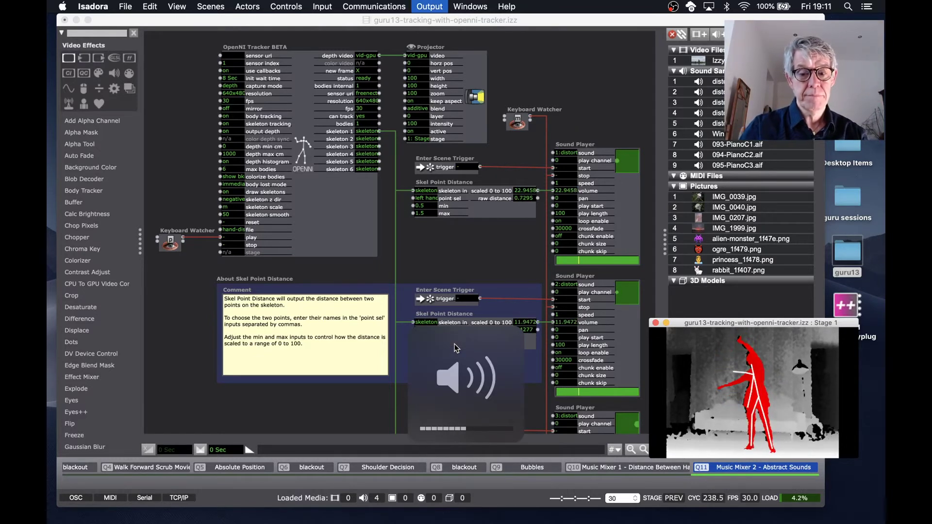
key("XF86AudioRaiseVolume")
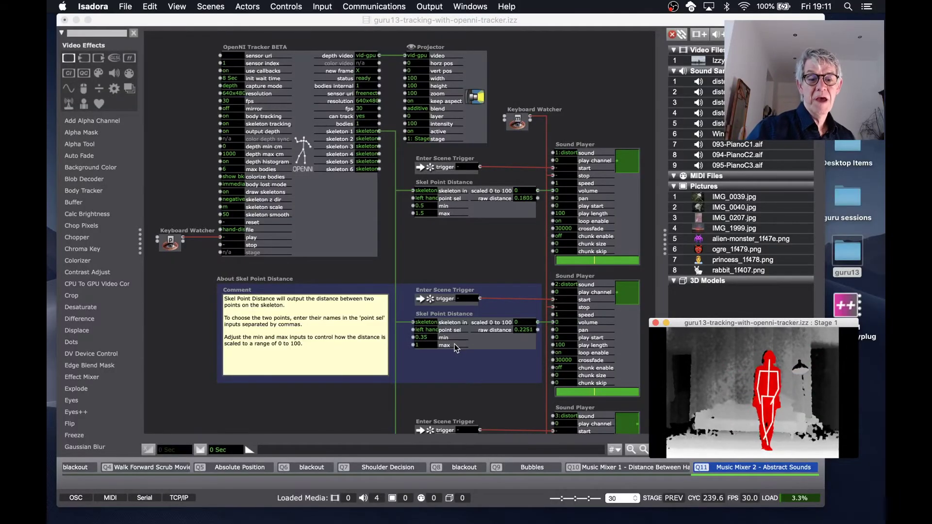
- Reduce the system volume to a low level while the Music Mixer 2 sounds keep playing
key("XF86AudioLowerVolume")
key("XF86AudioLowerVolume")
key("XF86AudioLowerVolume")
key("XF86AudioLowerVolume")
key("XF86AudioLowerVolume")
key("XF86AudioLowerVolume")
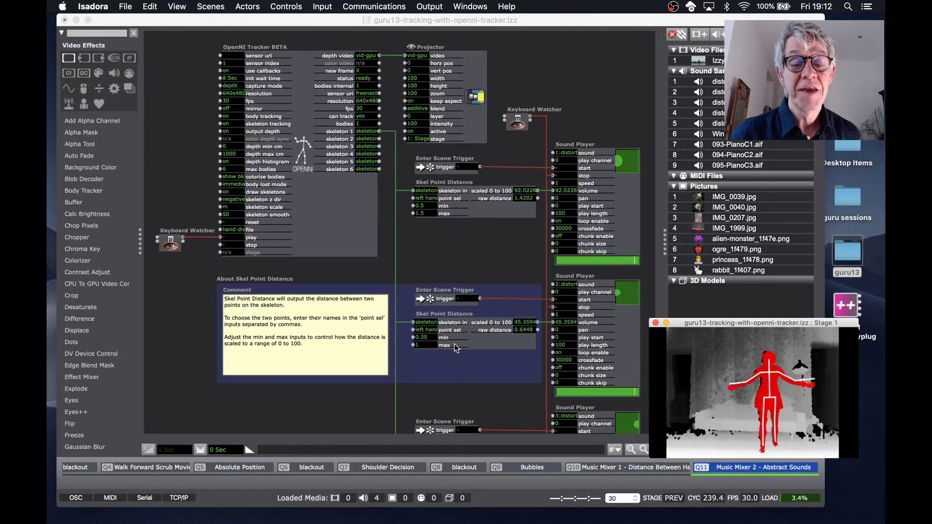
key("XF86AudioLowerVolume")
key("XF86AudioLowerVolume")
key("XF86AudioLowerVolume")
key("XF86AudioRaiseVolume")
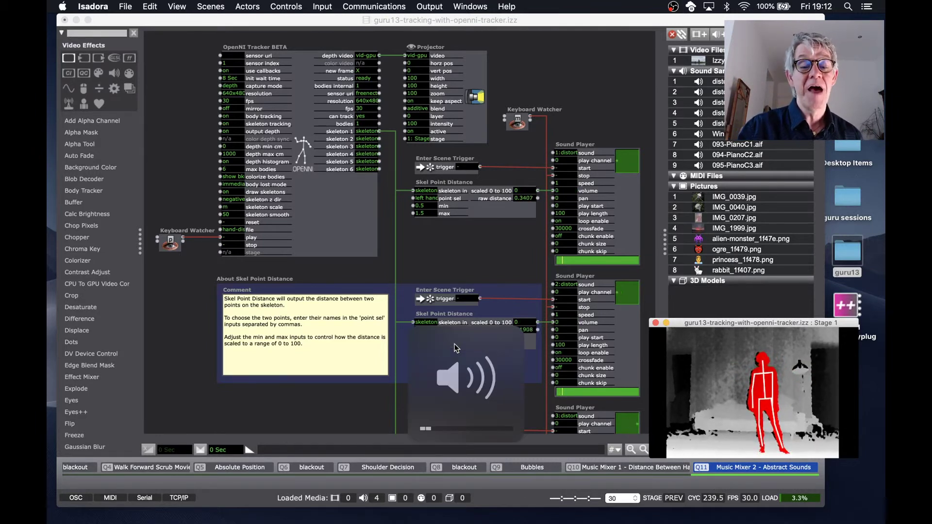
key("XF86AudioLowerVolume")
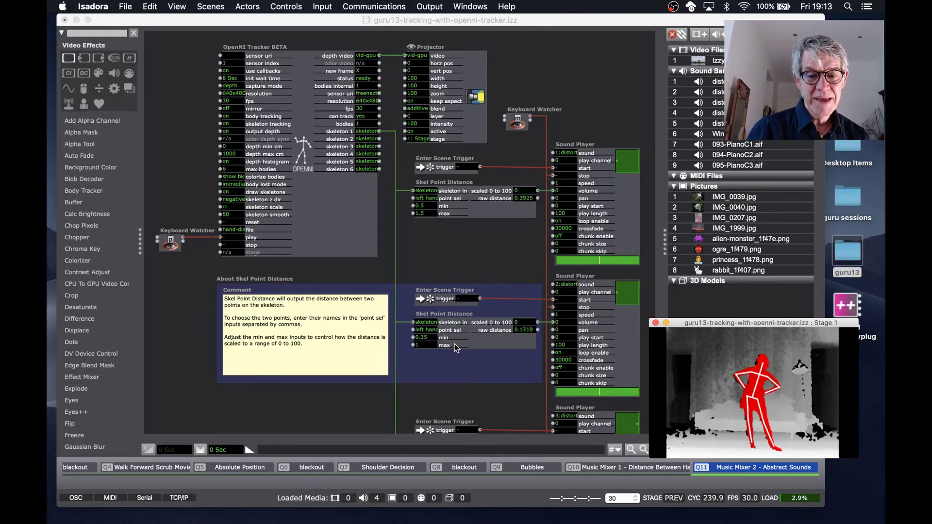
- Look over the Music Mixer 2 actor chains and go to the Music Mixer 3 - Piano Tones scene
left_click(438, 282)
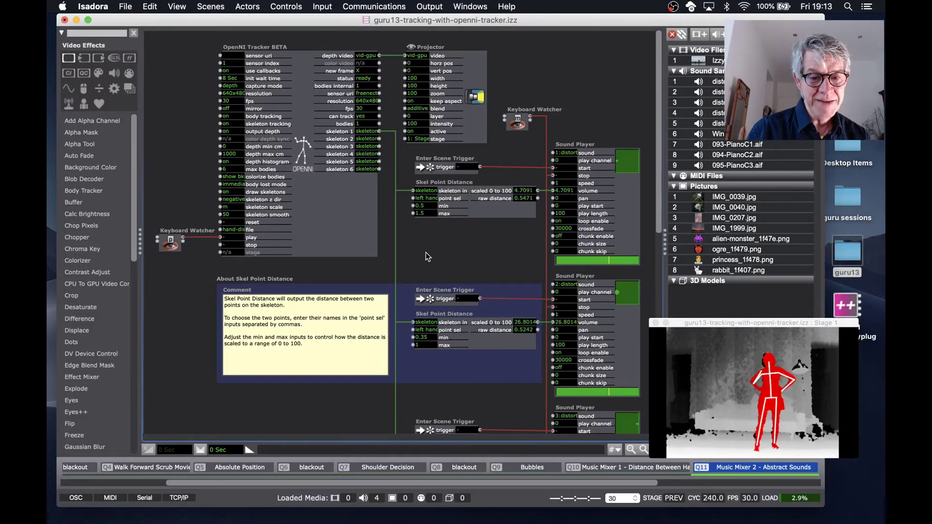
scroll(426, 253, "down", 10)
key("space")
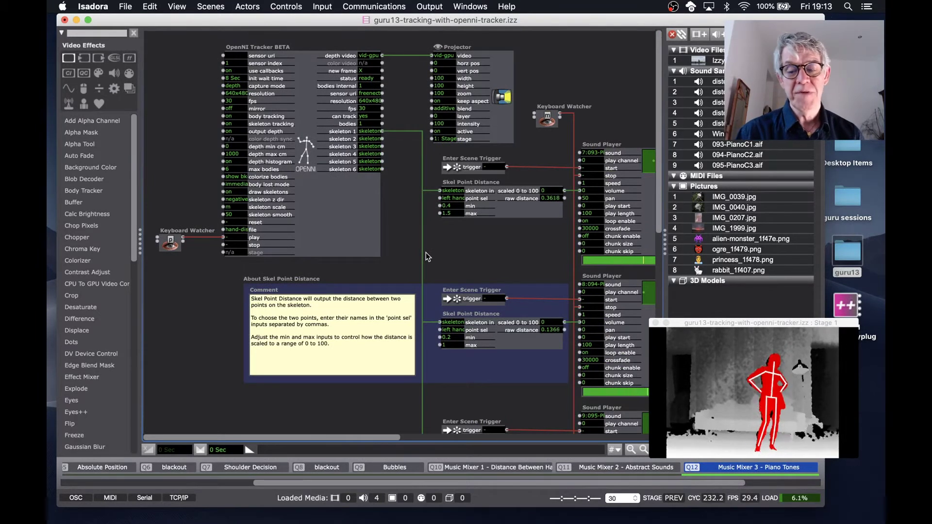
- Adjust the system volume up and down to balance the piano tones in the Music Mixer 3 scene
key("XF86AudioRaiseVolume")
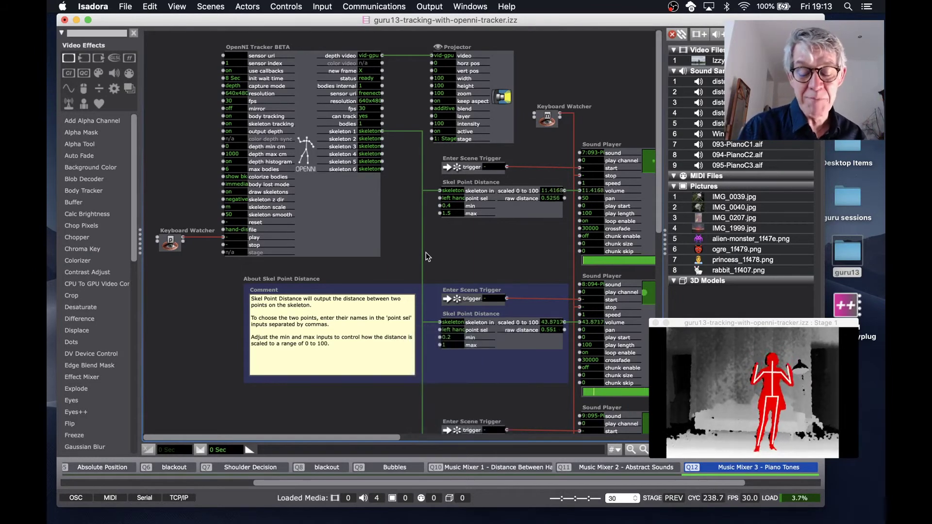
key("XF86AudioRaiseVolume")
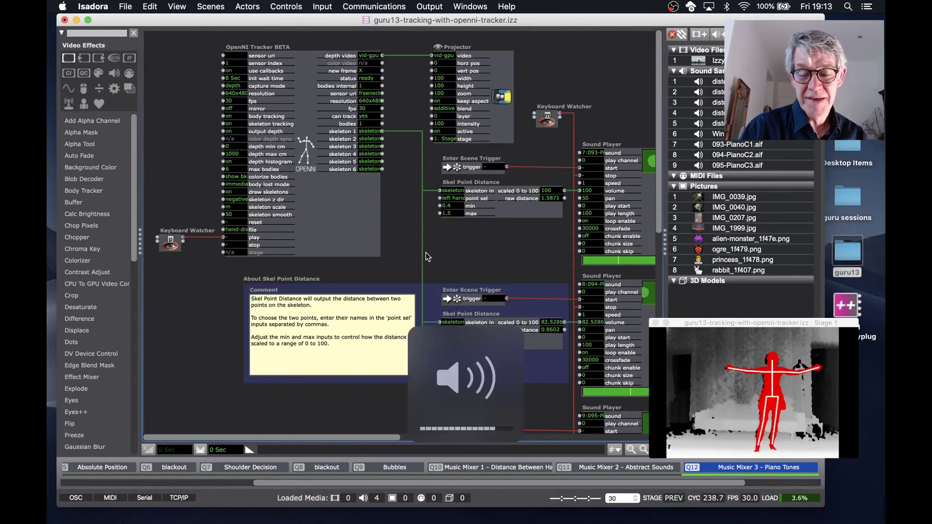
key("XF86AudioLowerVolume")
key("XF86AudioLowerVolume")
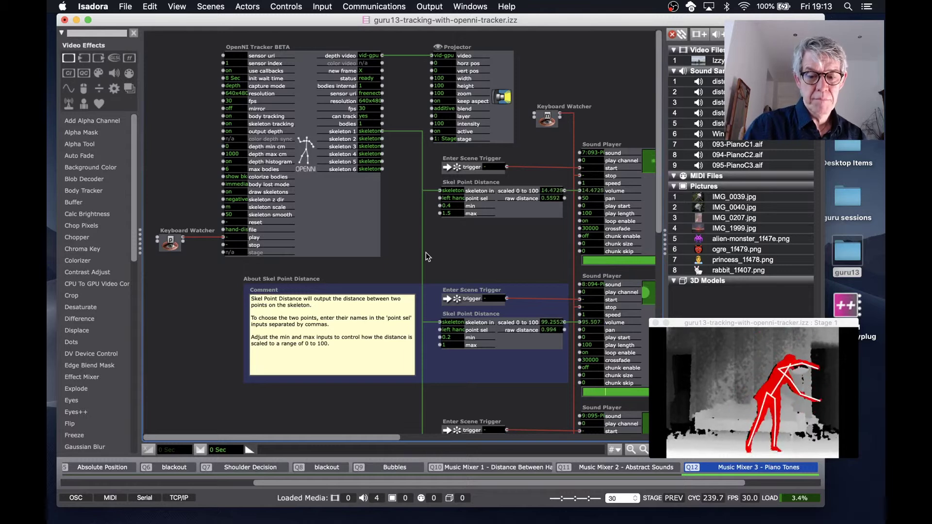
key("XF86AudioRaiseVolume")
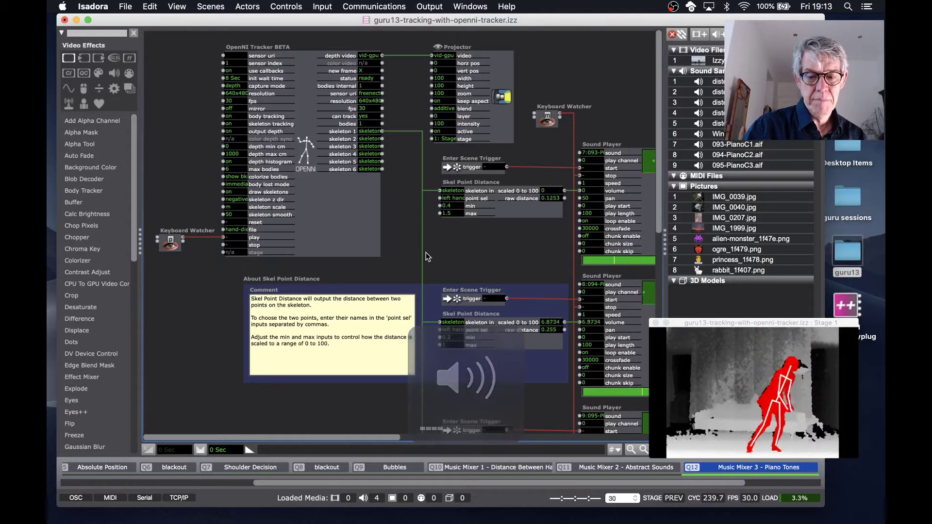
- Raise the system volume until the piano tones are clearly audible, and bring it down slightly
key("XF86AudioRaiseVolume")
key("XF86AudioRaiseVolume")
key("XF86AudioRaiseVolume")
key("XF86AudioRaiseVolume")
key("XF86AudioRaiseVolume")
key("XF86AudioRaiseVolume")
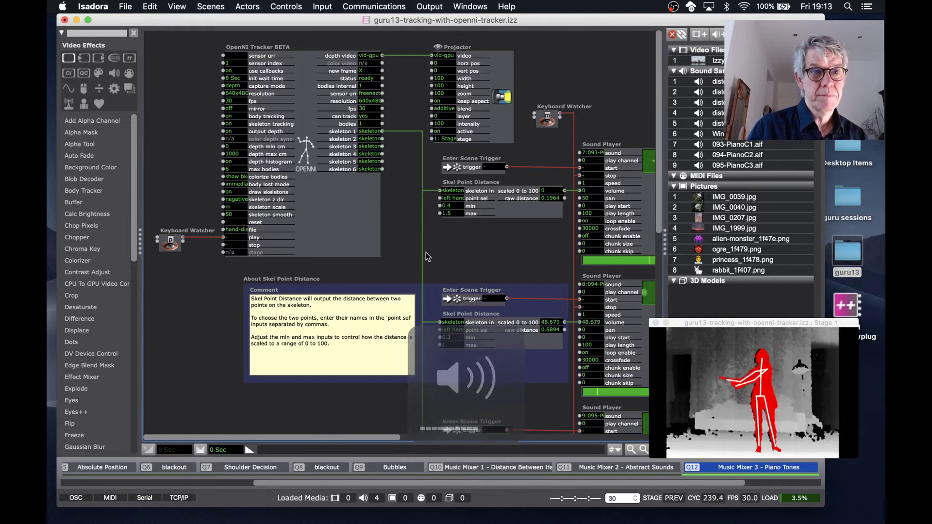
key("XF86AudioLowerVolume")
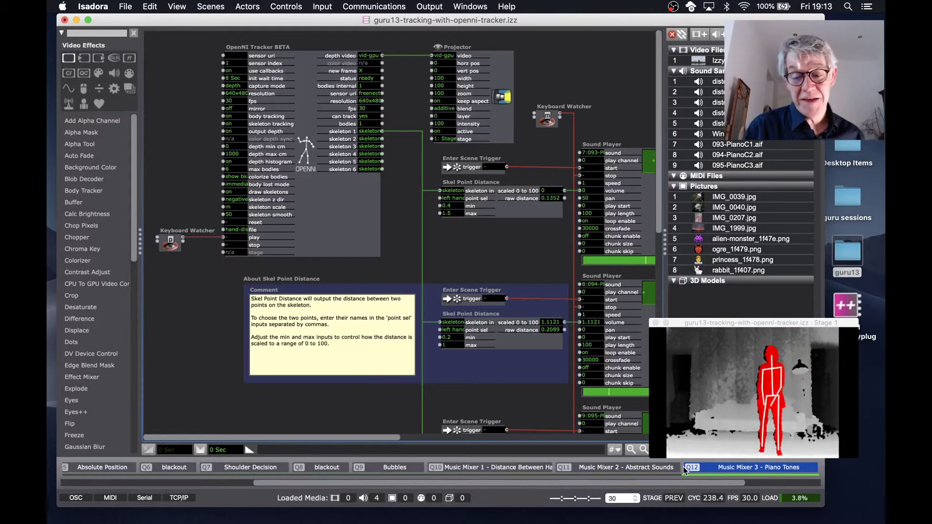
- Go to the 3D Project - Track Hands scene and bring its 3D Projector actor into view
key("space")
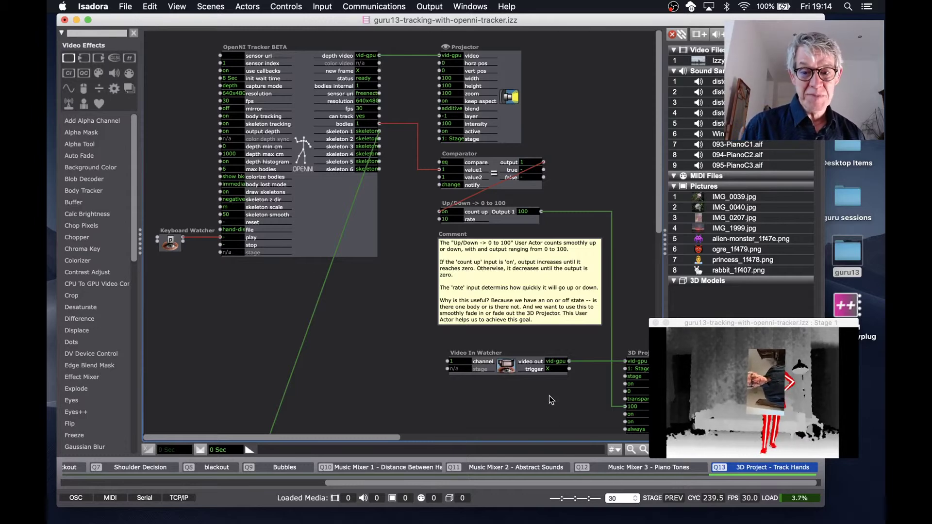
scroll(549, 331, "down", 10)
scroll(549, 331, "right", 10)
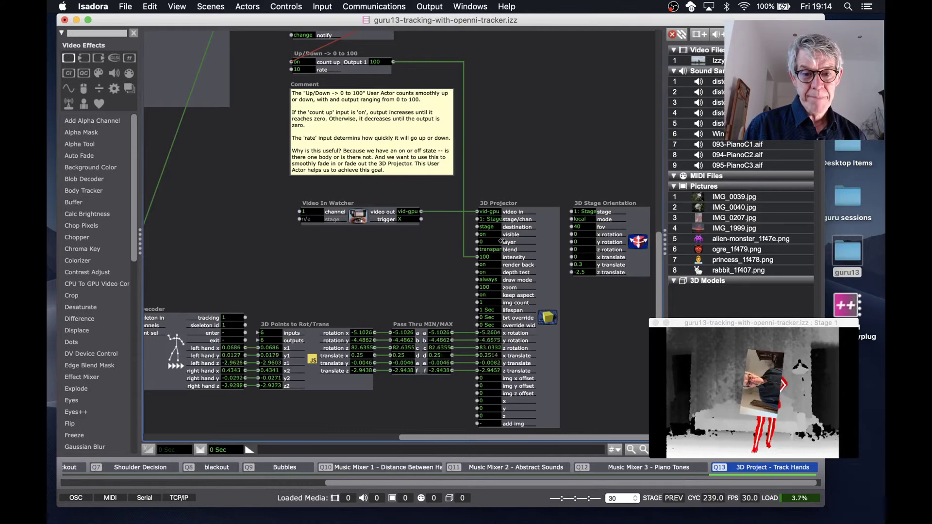
- Try a scale maximum of 50 and then 75 for the 3D Projector's intensity input, and preview the stage full screen
double_click(513, 257)
double_click(442, 332)
type("50")
key("Return")
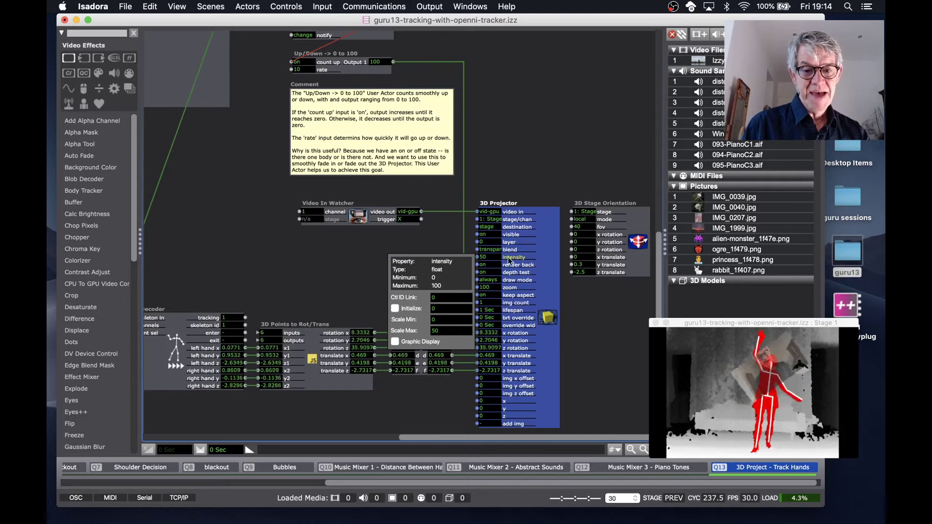
type("75")
key("Return")
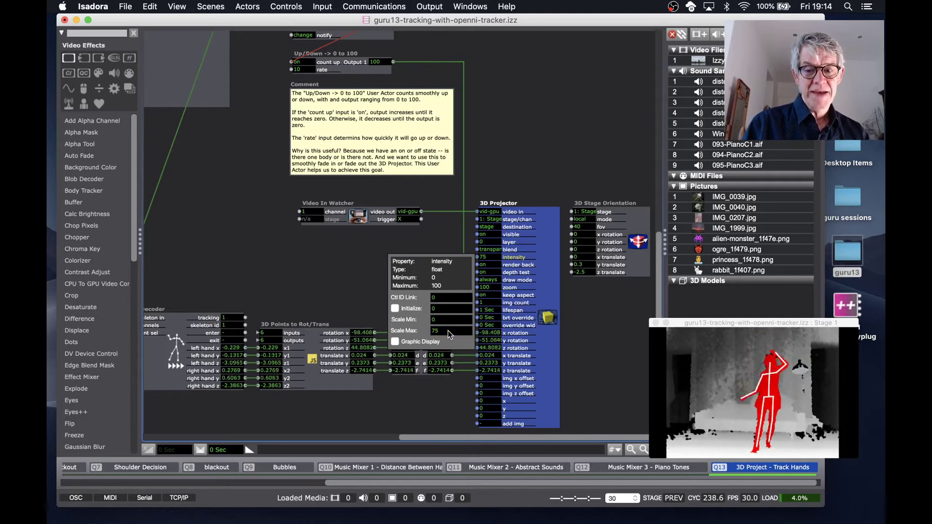
key("super+g")
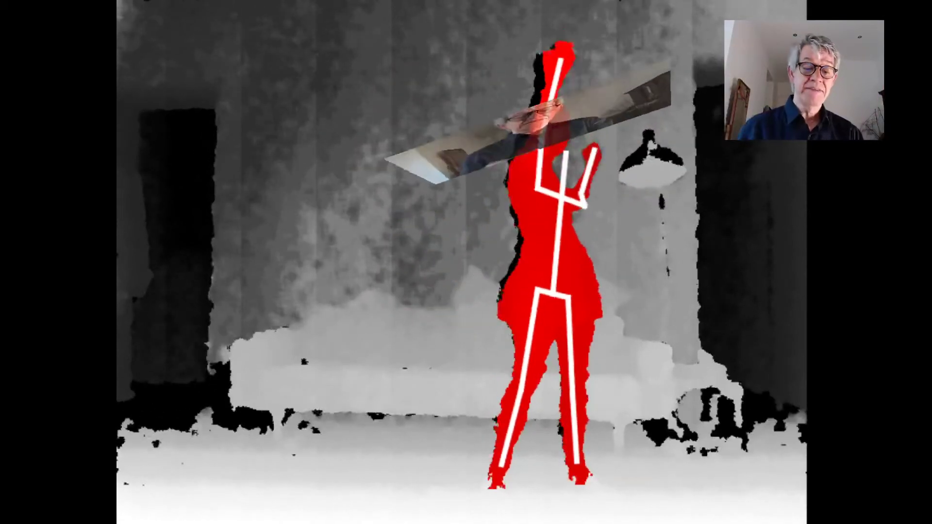
key("super+g")
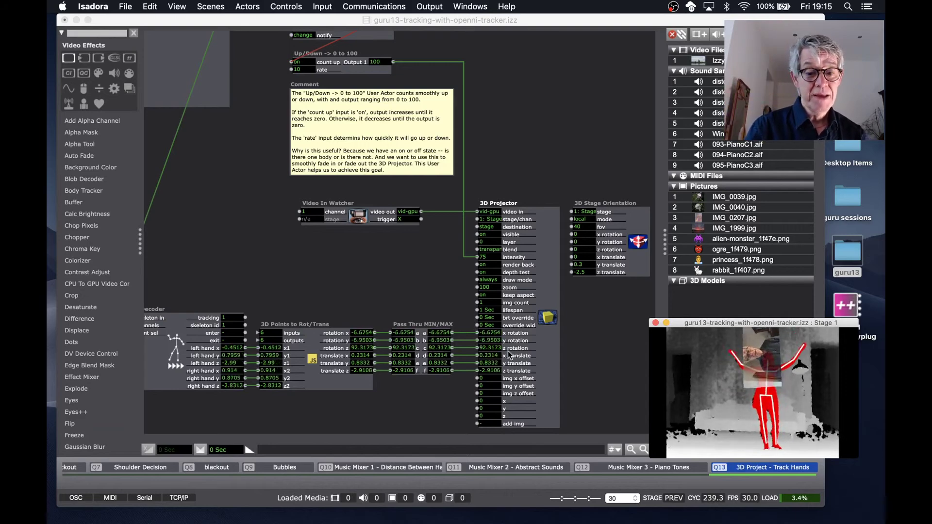
- Examine the actor chain from the Skeleton Decoder's hand coordinates through 3D Points to Rot/Trans to the 3D Projector, plus the Comparator fade control
left_click(289, 415)
scroll(288, 416, "left", 5)
scroll(288, 416, "right", 3)
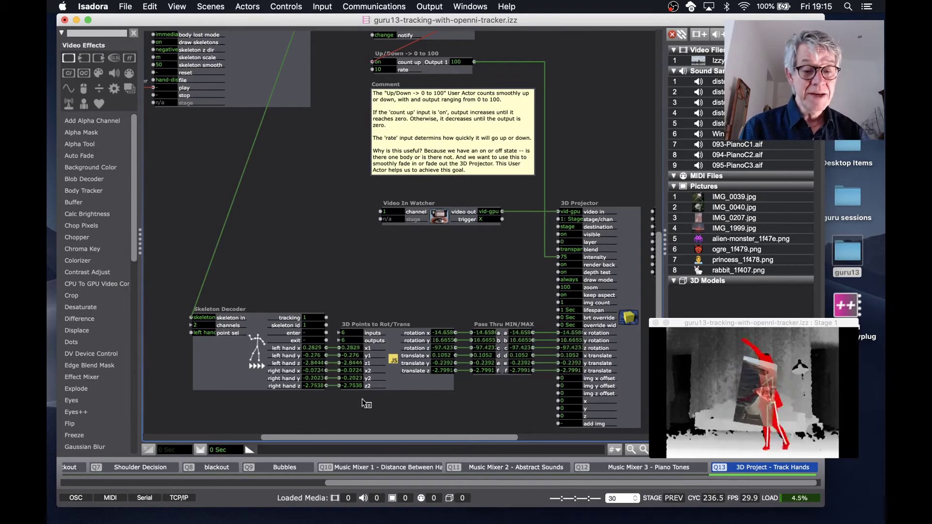
scroll(375, 397, "up", 10, "ctrl")
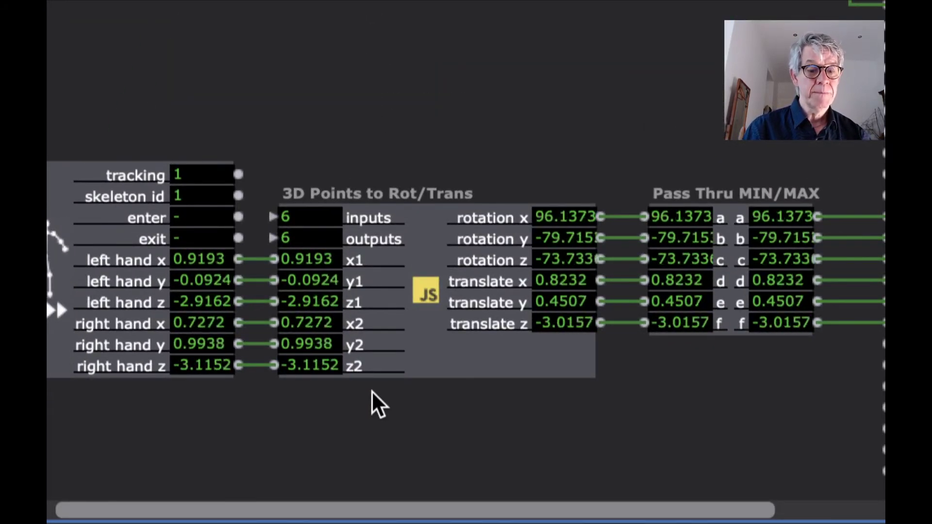
scroll(371, 391, "down", 10, "ctrl")
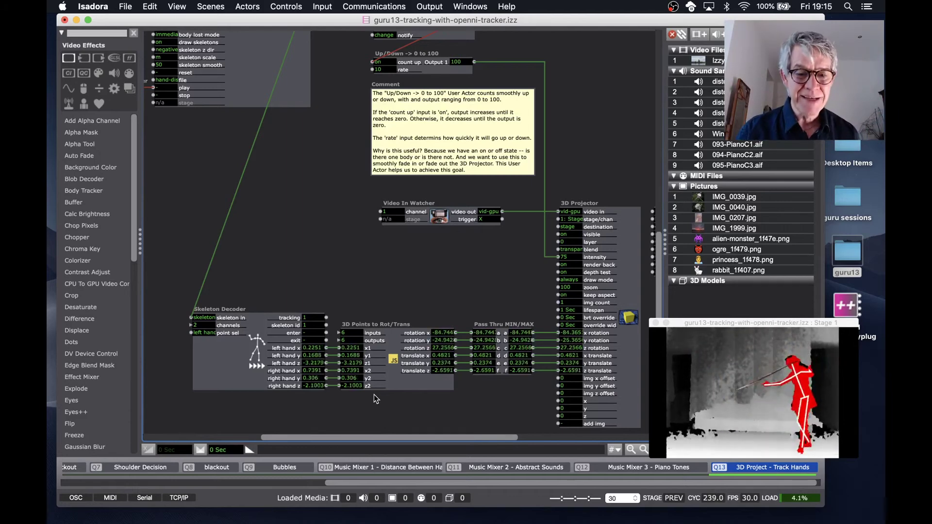
left_click(397, 381)
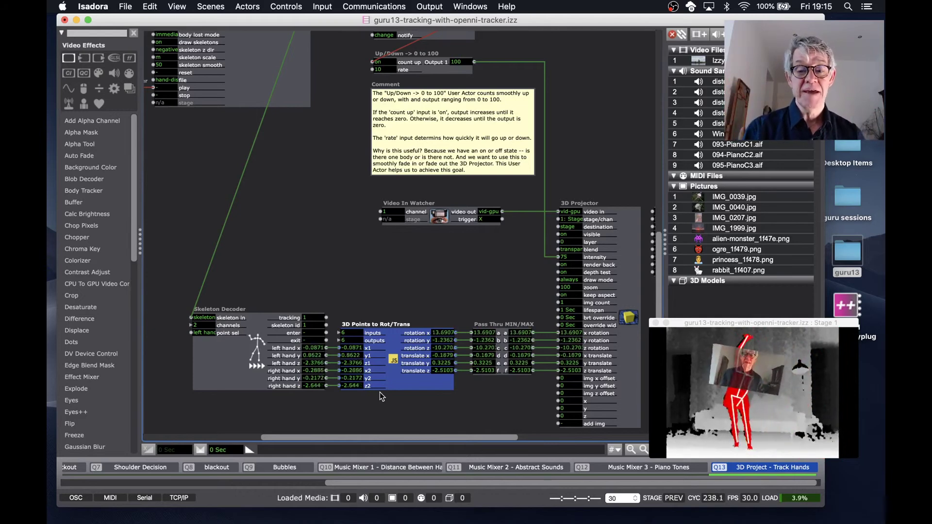
scroll(491, 248, "right", 3)
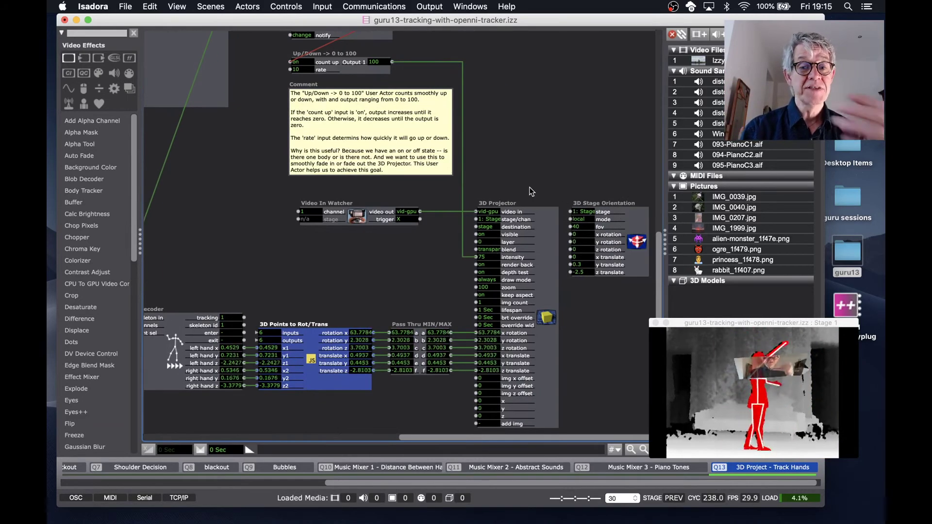
scroll(530, 188, "up", 5)
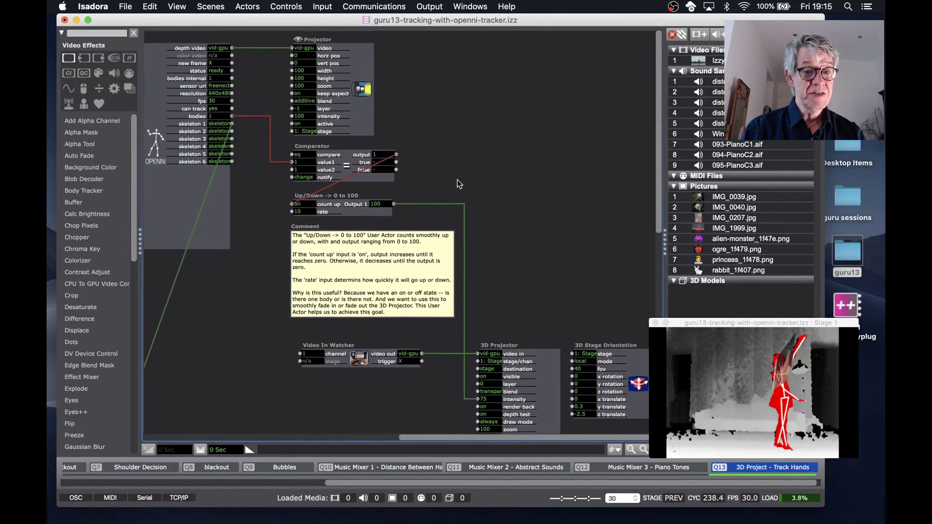
scroll(457, 179, "down", 5)
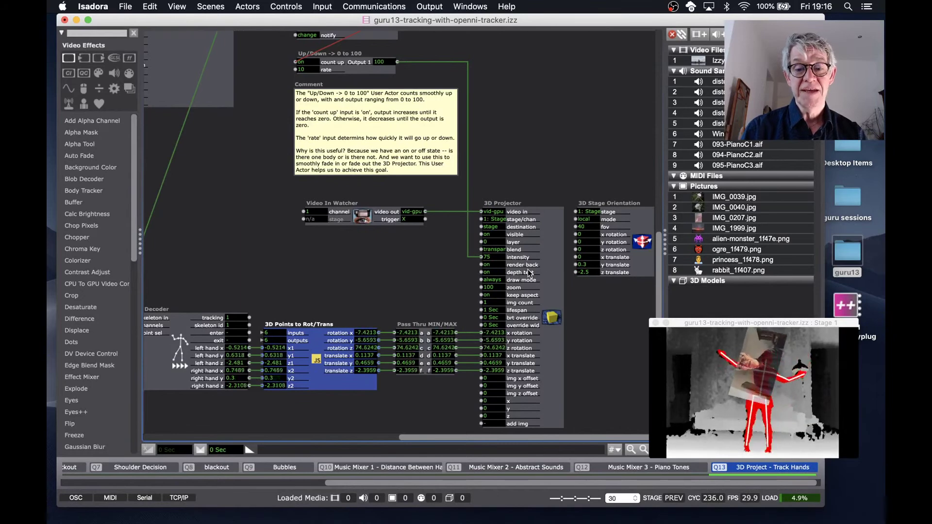
- Set the scale maximum of the 3D Projector's intensity to 100 and show the stage full screen
left_click(494, 257)
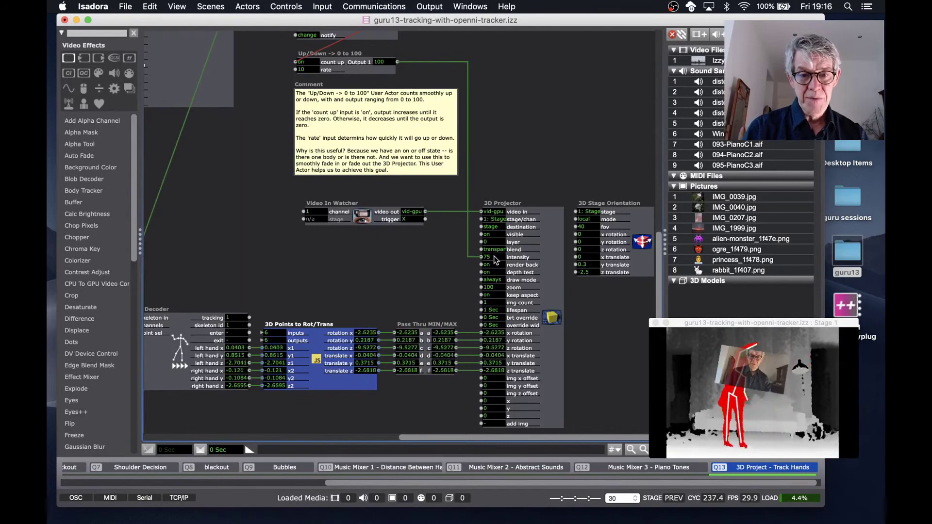
type("1")
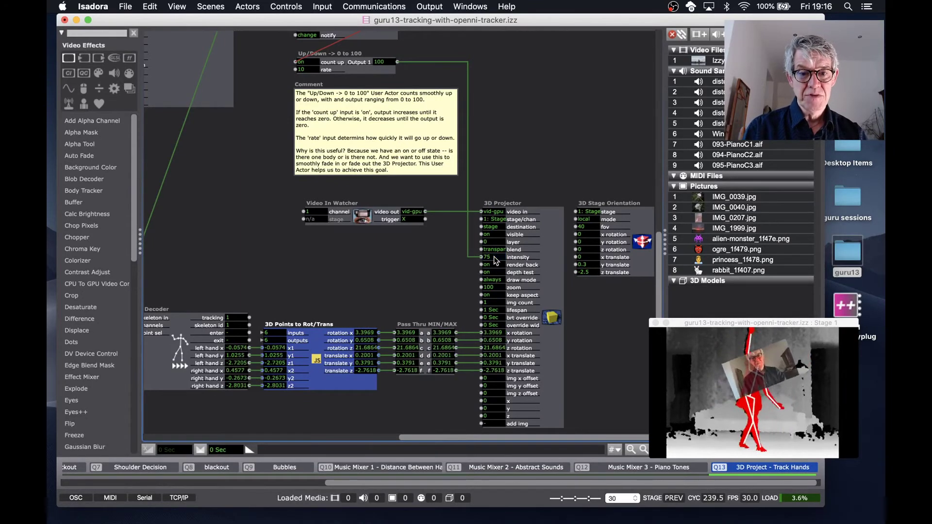
left_click(515, 258)
left_click(458, 331)
type("100")
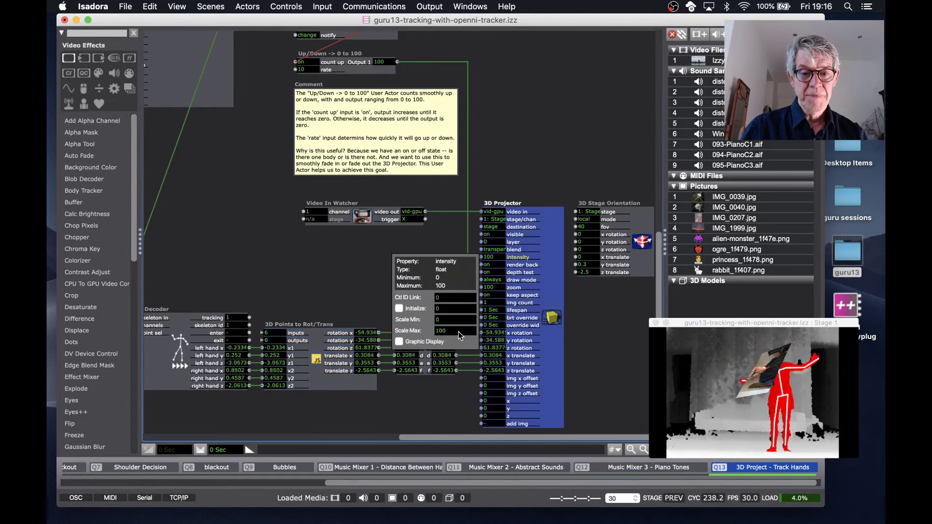
key("Return")
key("super+g")
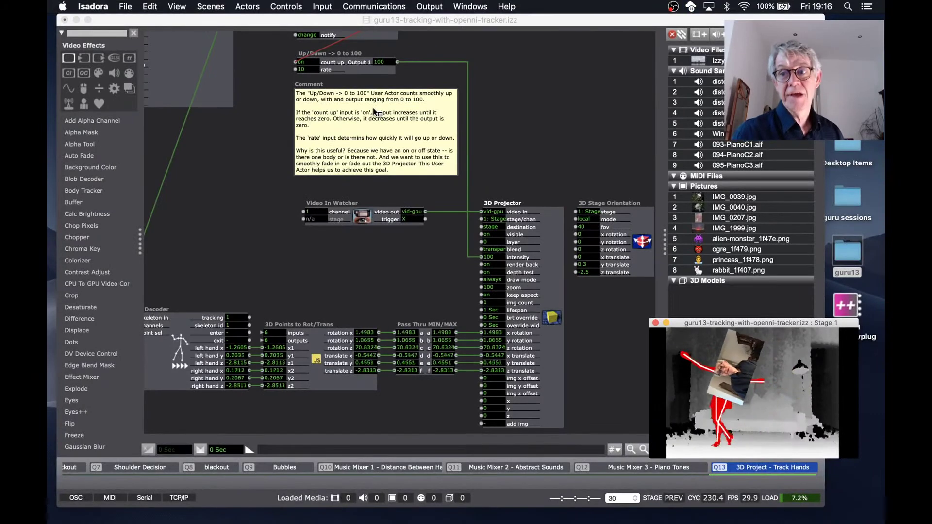
- Widen the output value column of the OpenNI Tracker actor so its full values can be read
left_click(298, 184)
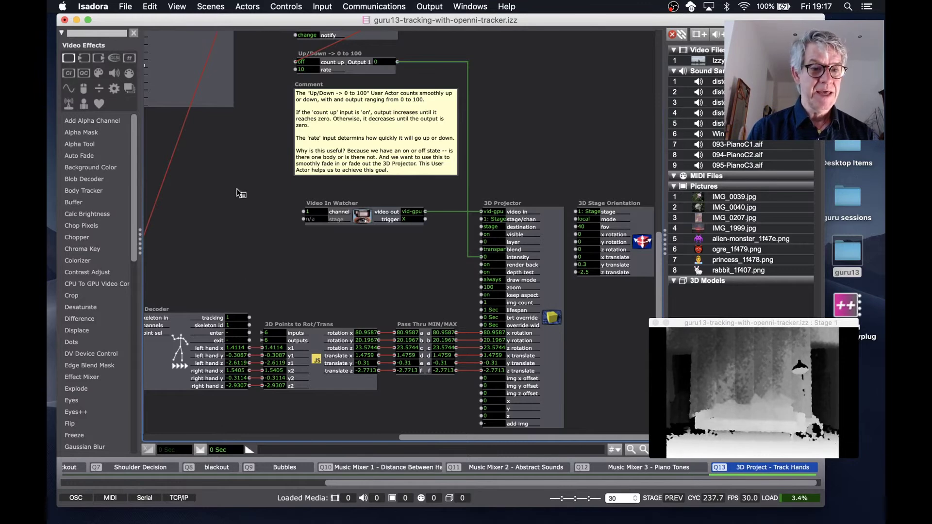
scroll(238, 180, "up", 5)
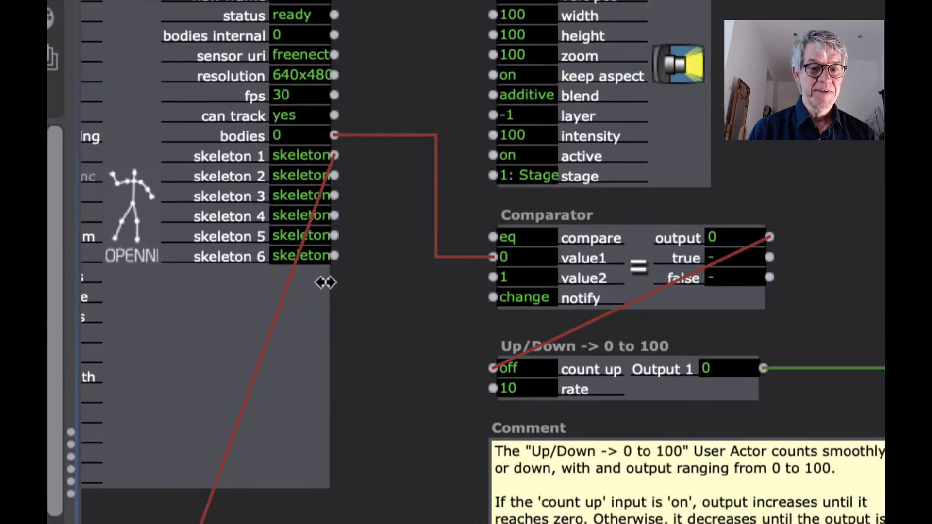
left_click_drag(322, 282, 421, 293)
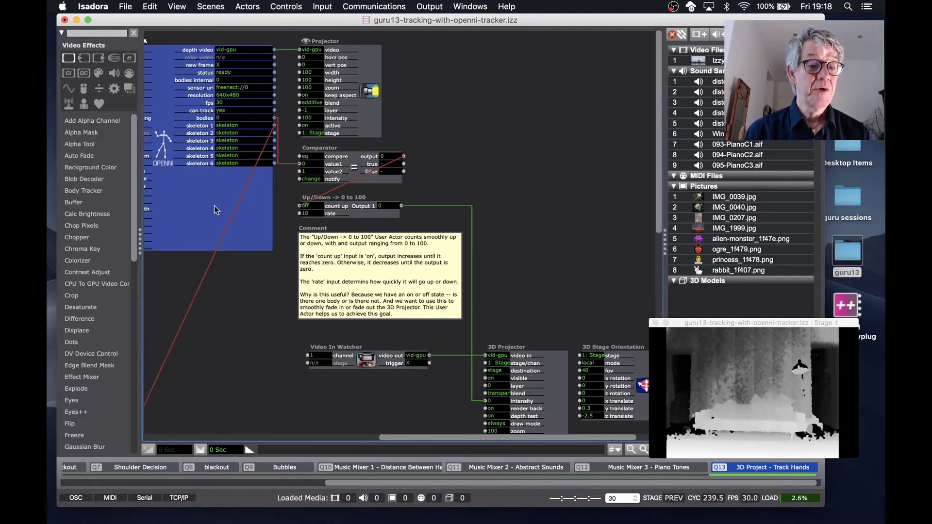
left_click(228, 316)
- Inspect the OpenNI Tracker's sensor uri and sensor index inputs, leaving the sensor uri empty
scroll(231, 308, "left", 5)
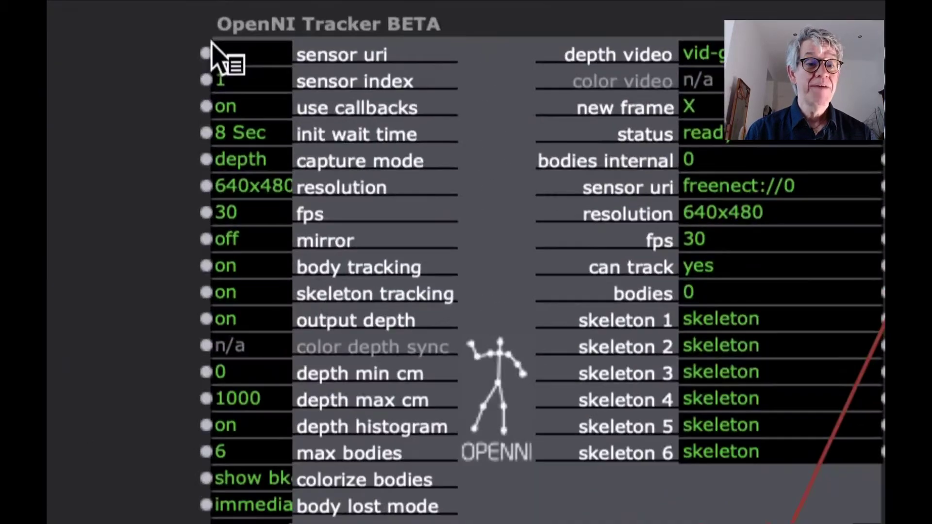
left_click(243, 56)
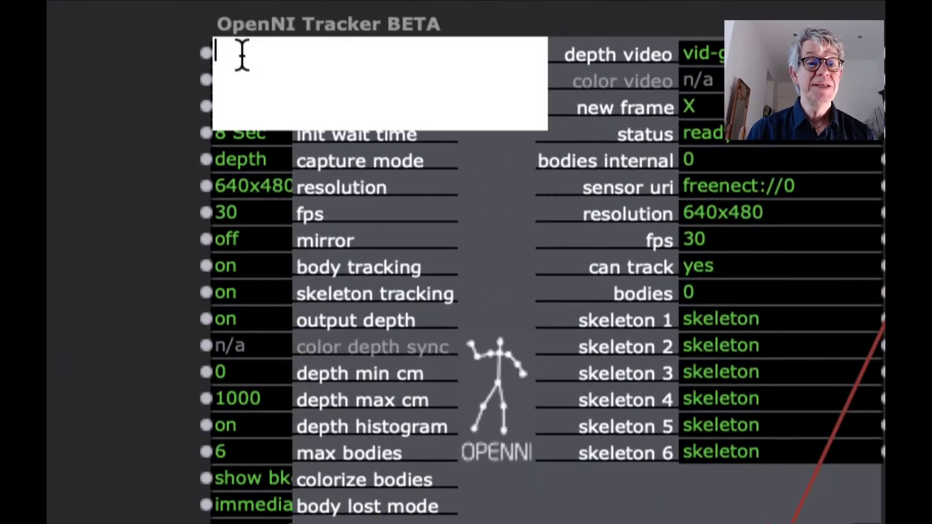
left_click(179, 72)
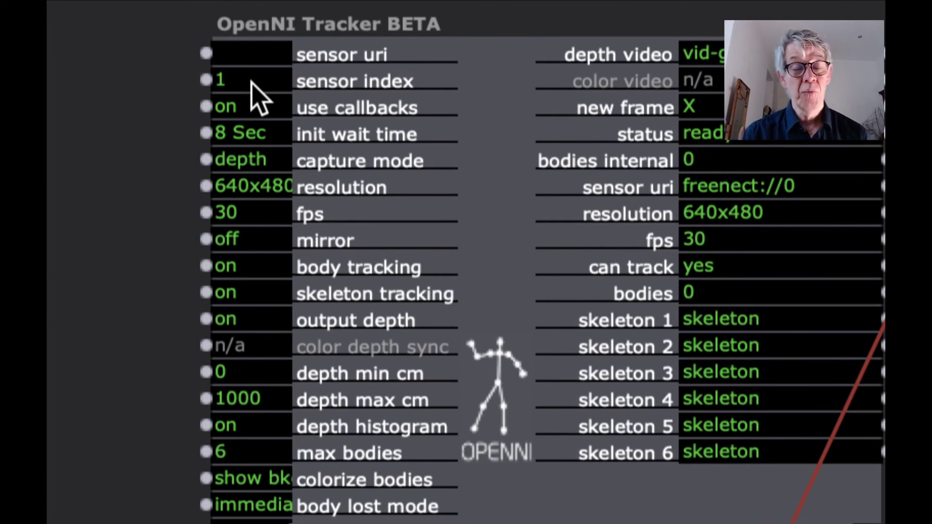
mouse_move(251, 82)
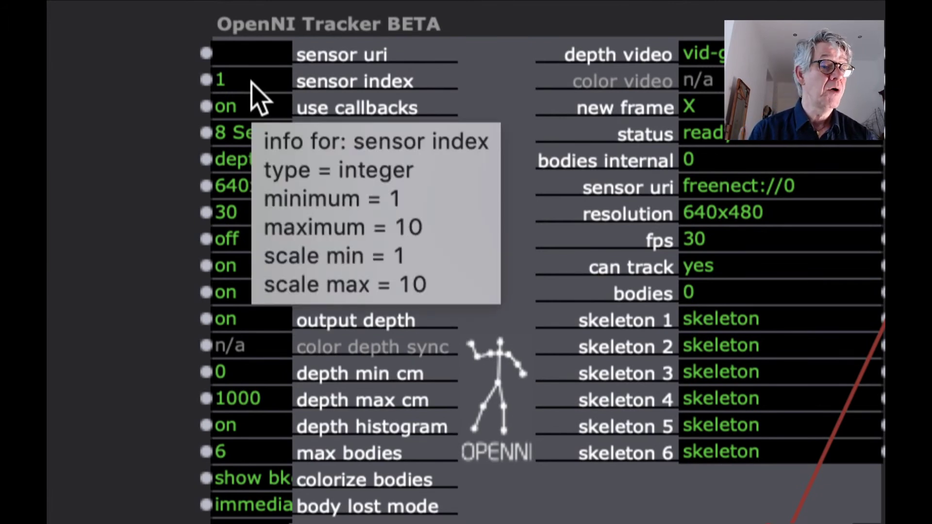
left_click(250, 57)
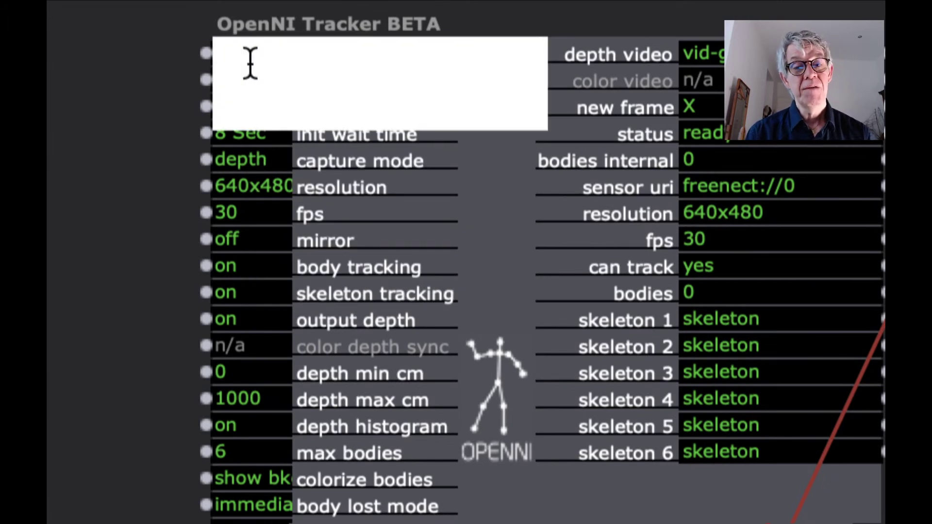
left_click(174, 149)
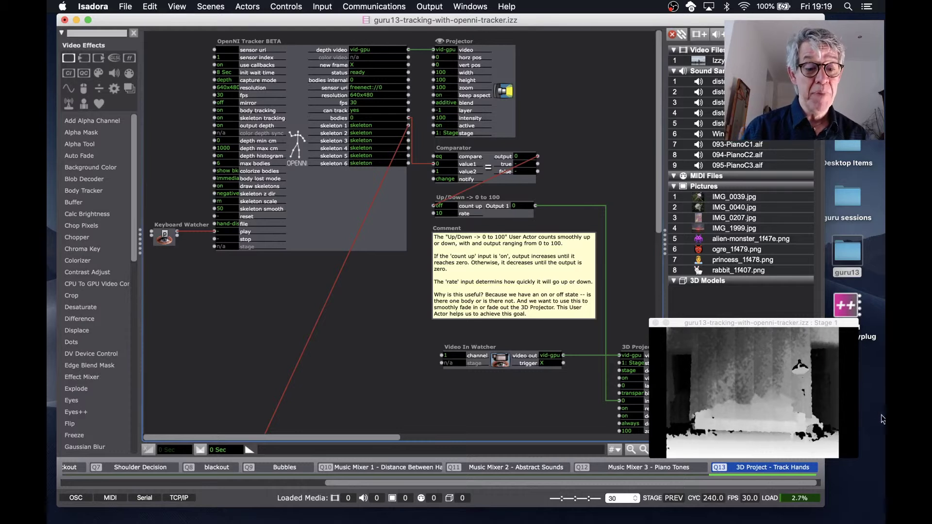
- In the Walk Forward Scrub Movie scene, take the Chroma Key out of the chain between tracker and Projector and move it below the connection
left_click(246, 482)
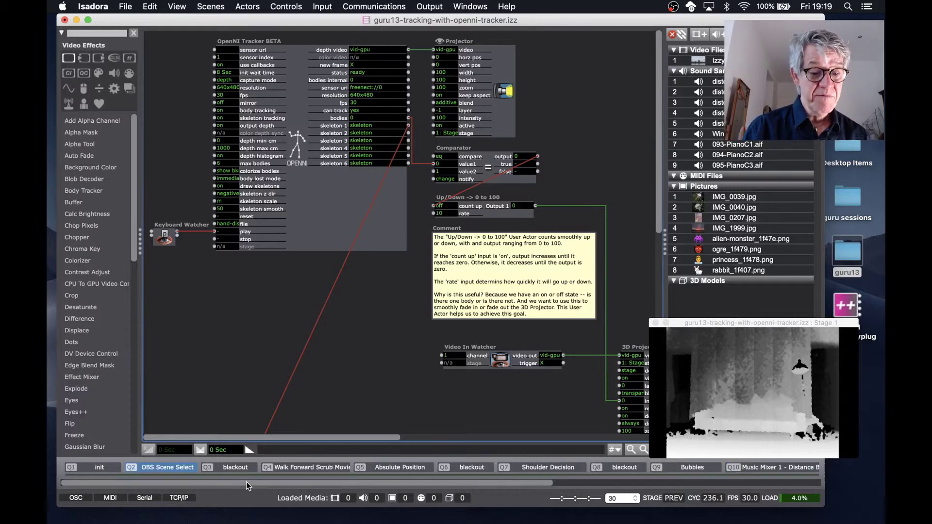
left_click(281, 464)
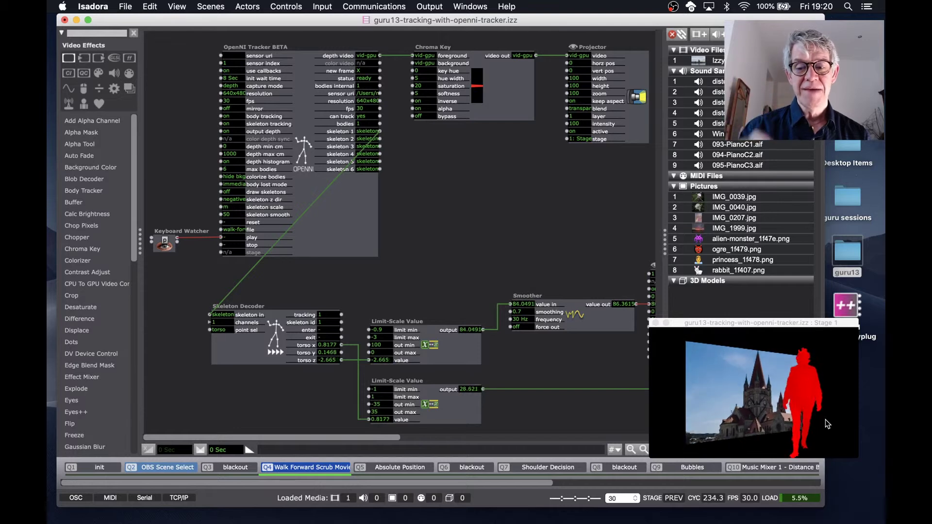
left_click(501, 88)
key("BackSpace")
key("super+z")
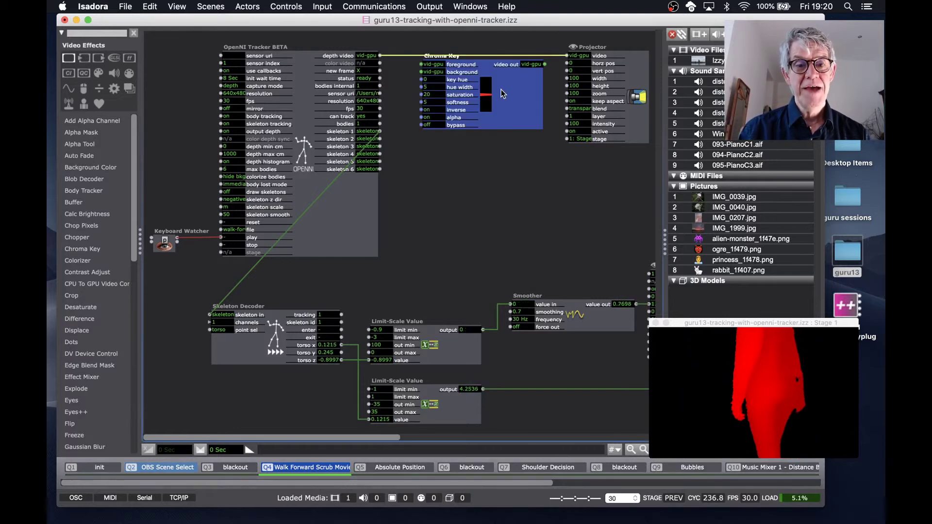
left_click_drag(502, 90, 503, 157)
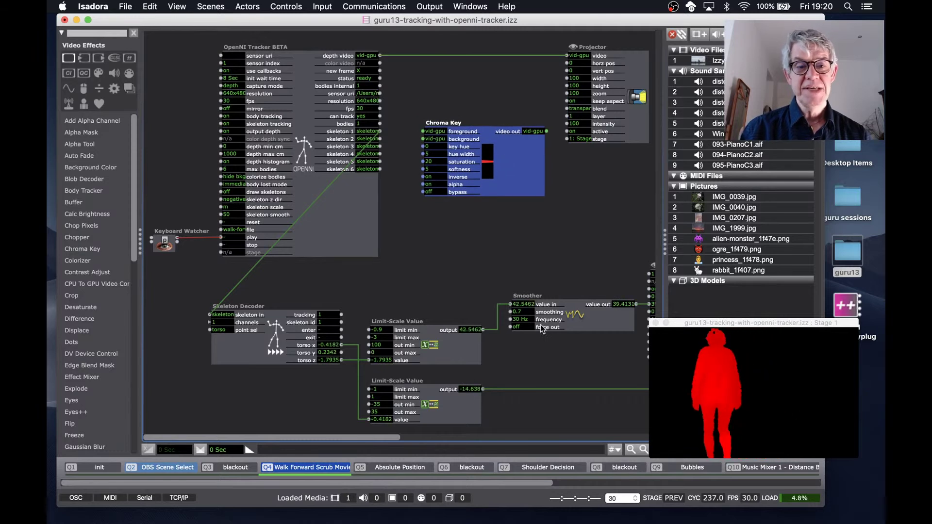
- Set the OpenNI Tracker's colorize bodies option to show bkg
left_click(226, 192)
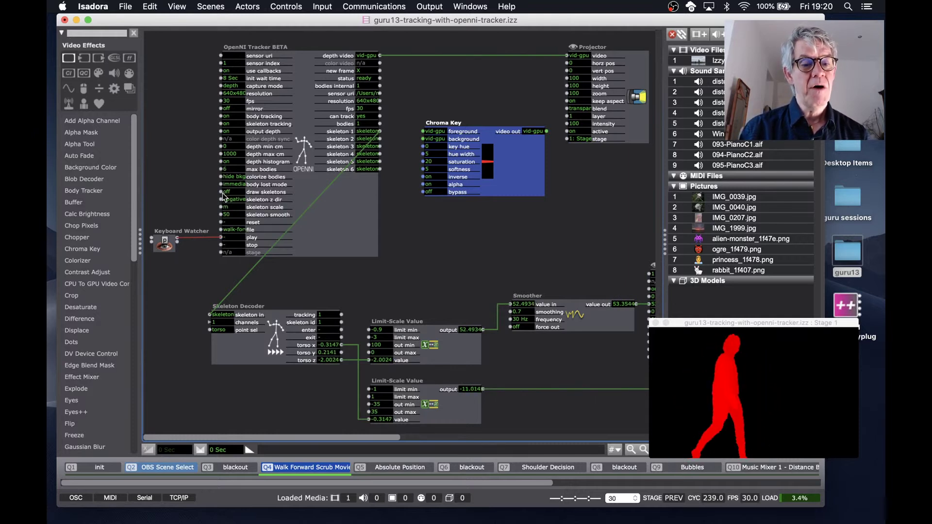
left_click(224, 179)
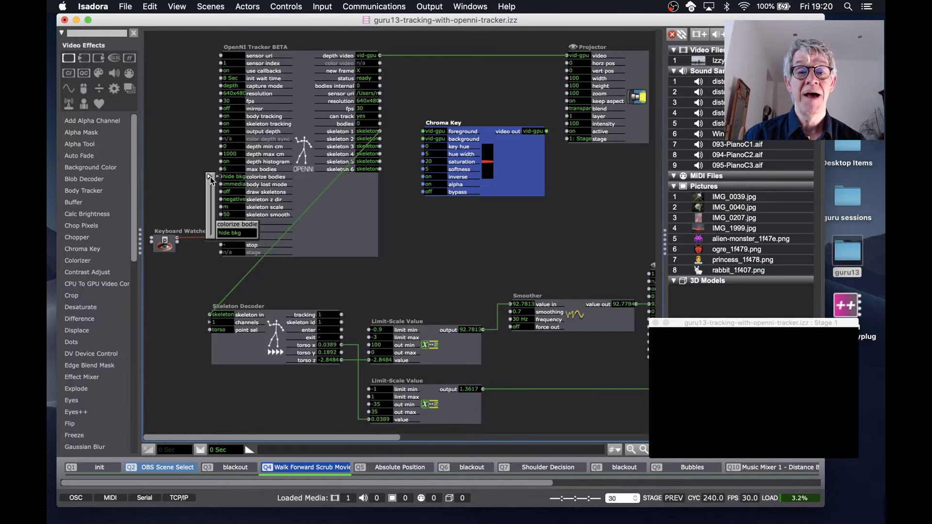
left_click_drag(210, 177, 213, 203)
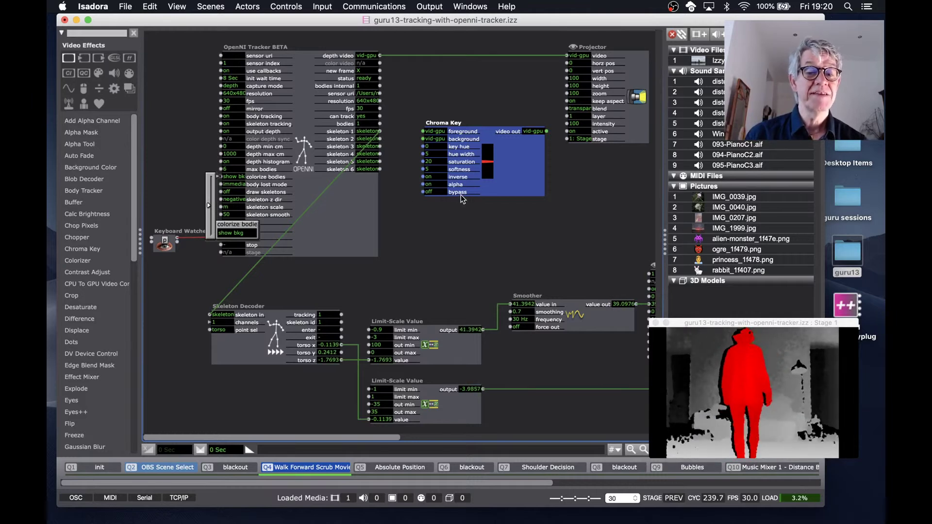
- Try the Chroma Key between the OpenNI Tracker's depth video and the Projector, and take it back out of the chain
left_click(519, 178)
left_click_drag(519, 179, 512, 105)
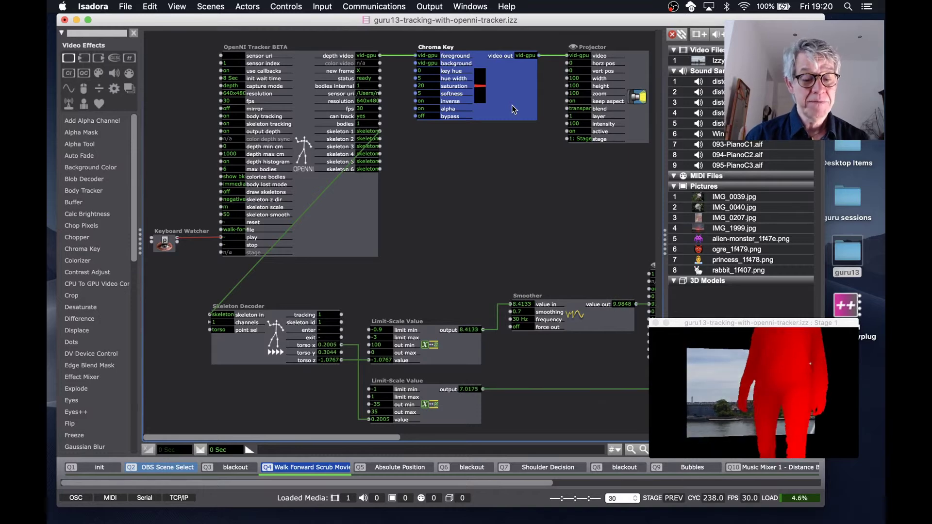
left_click_drag(512, 105, 519, 165)
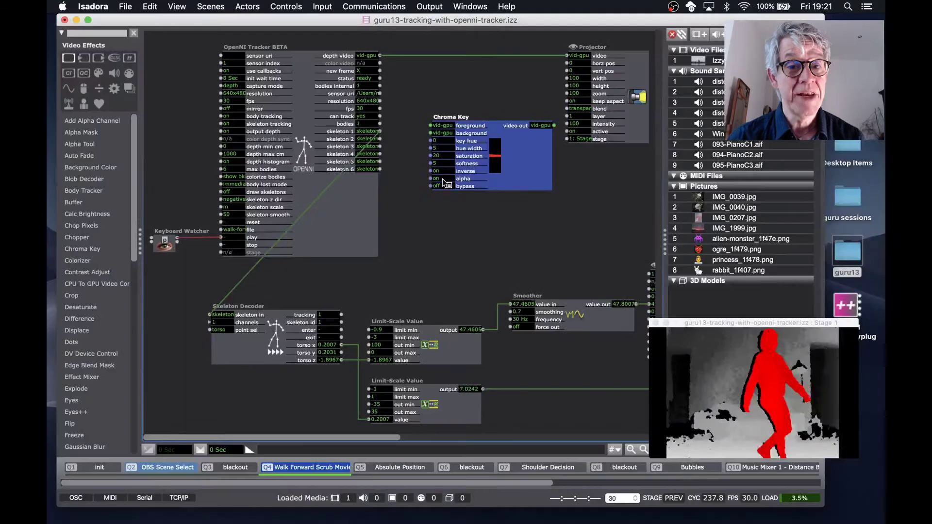
- Move the Chroma Key up closer to the tracker–Projector connection and add an Eyes actor in the space beneath it
left_click_drag(520, 181, 507, 142)
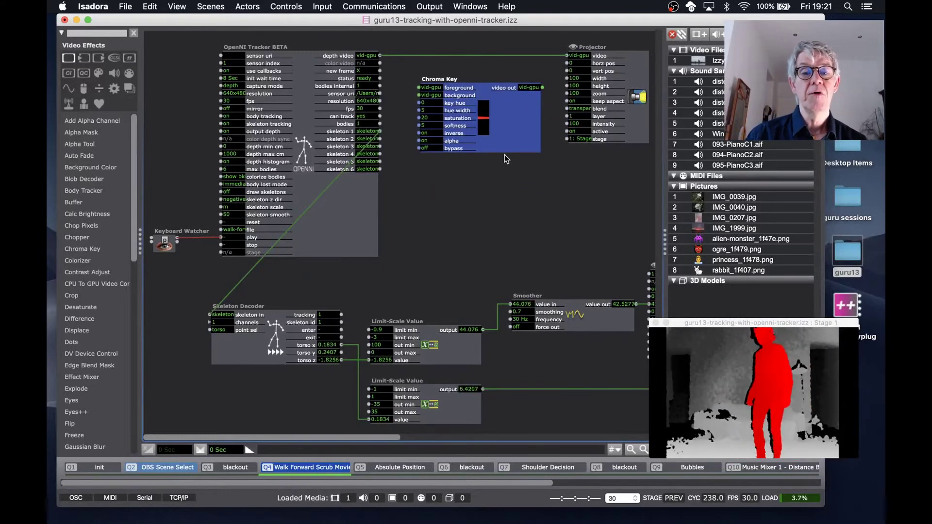
double_click(467, 188)
type("eye")
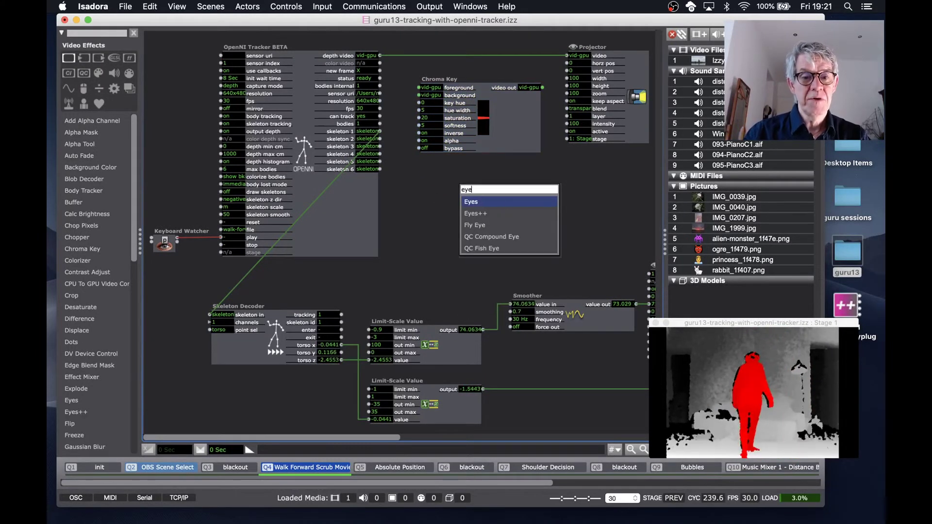
type("s")
left_click(476, 204)
left_click_drag(506, 202, 467, 197)
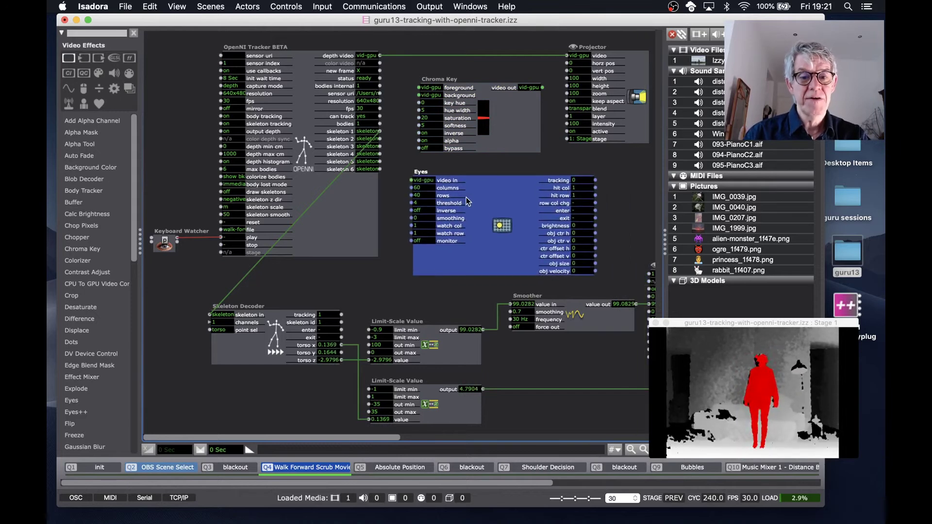
- Switch the OpenNI Tracker's colorize bodies option to off, and set it to hide bkg
left_click(379, 54)
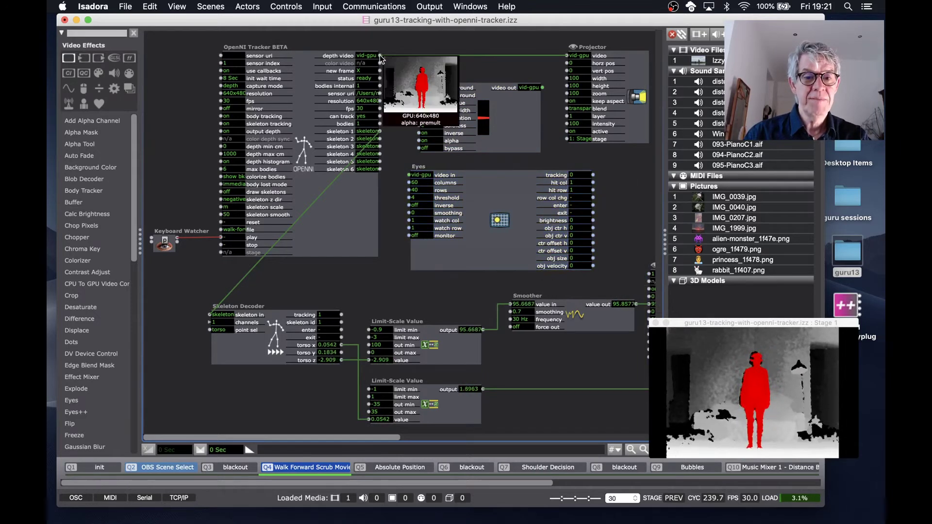
left_click(224, 177)
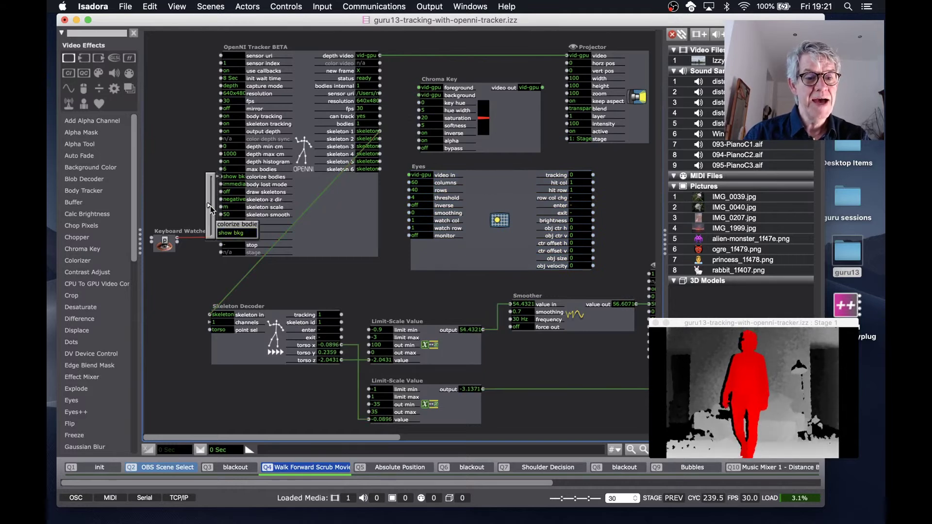
scroll(206, 193, "down", 1)
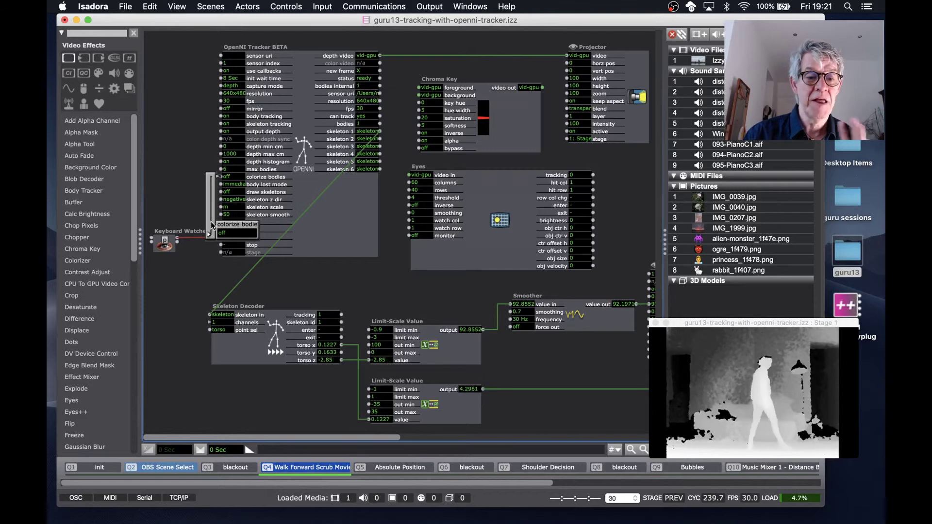
left_click_drag(211, 237, 209, 170)
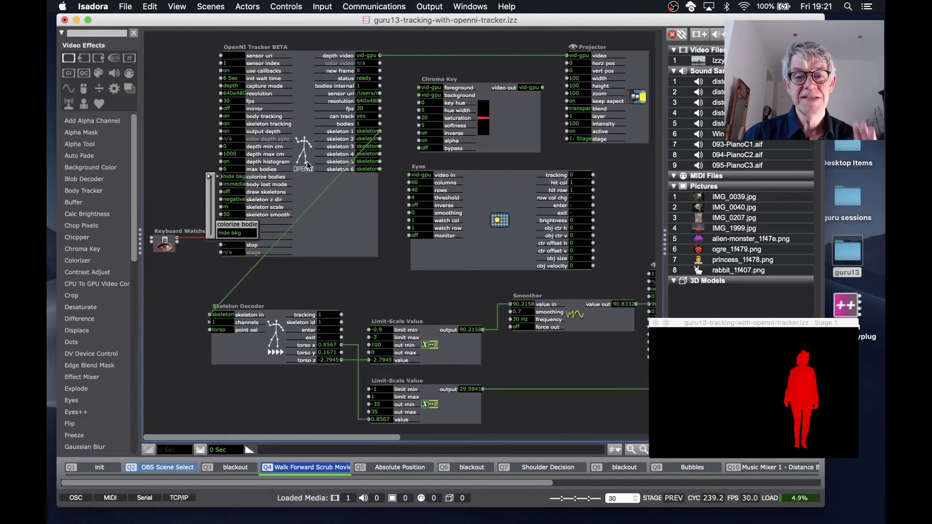
- Connect the OpenNI Tracker's depth video output to the Eyes actor's video in and turn the Eyes monitor on
left_click_drag(379, 57, 410, 179)
left_click(417, 236)
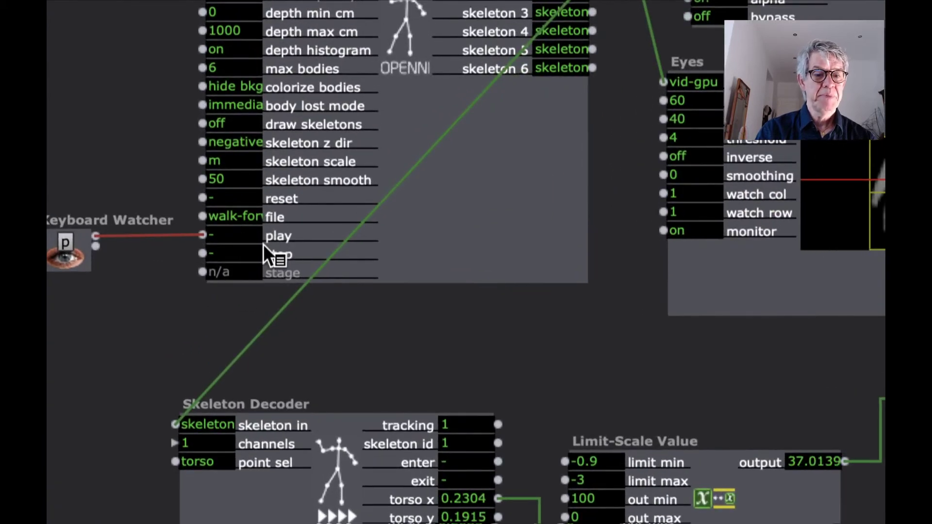
- Check the full name of the recording in the OpenNI Tracker's file input without changing it
left_click(236, 217)
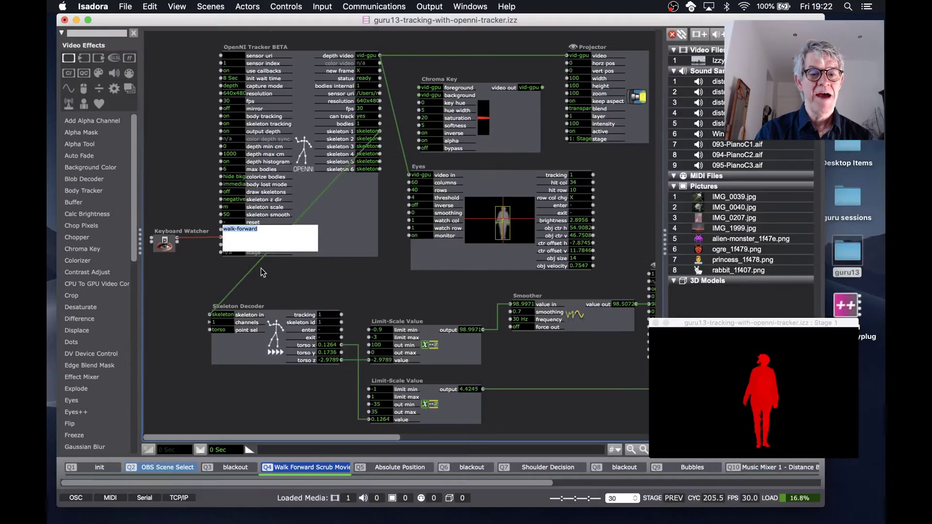
left_click(378, 335)
- Switch to Finder and open the guru13 folder on the Desktop
key("super+Tab")
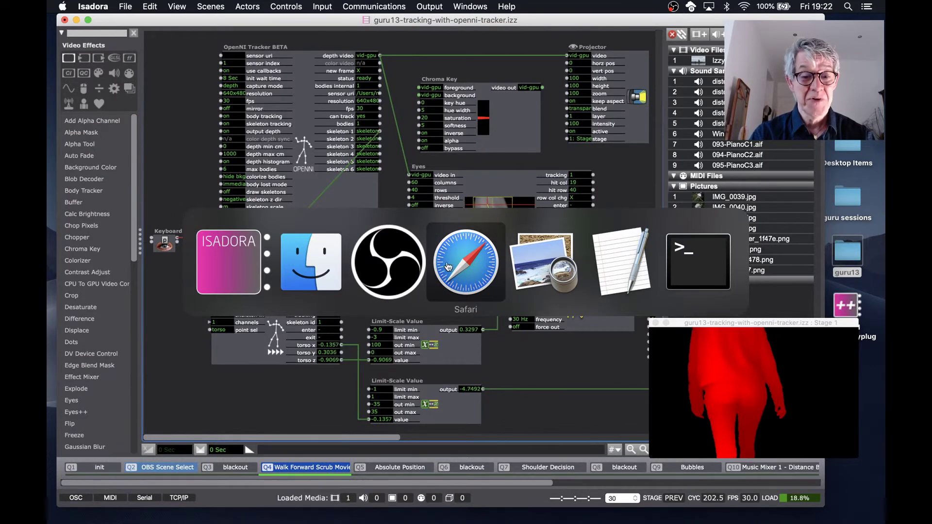
left_click(336, 268)
key("super+shift+d")
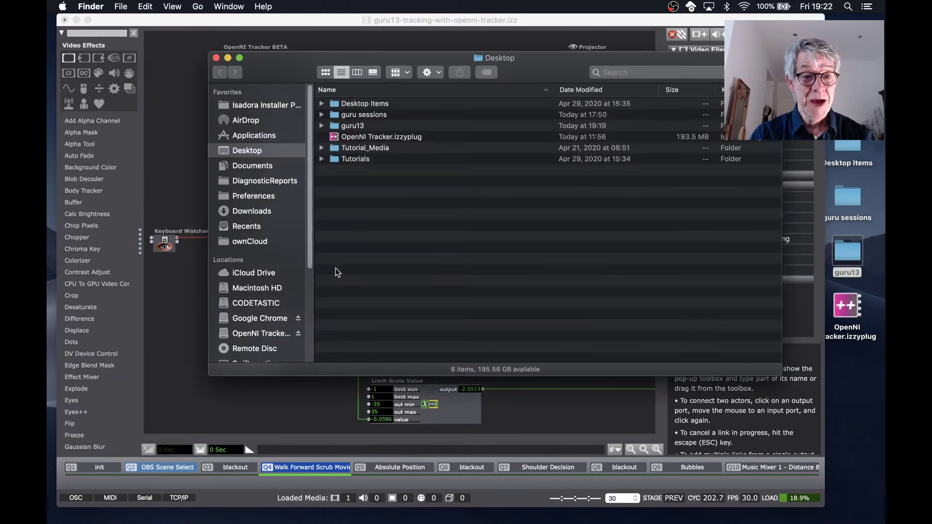
left_click(407, 155)
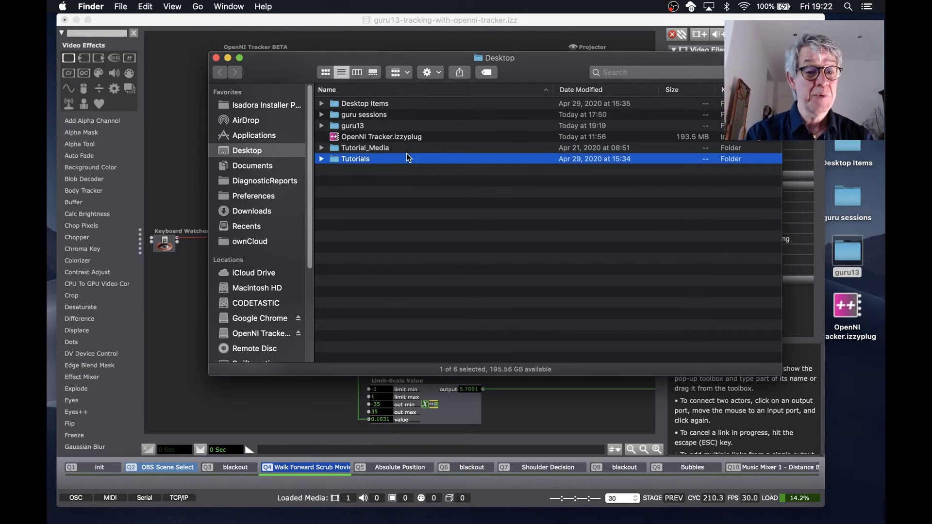
left_click(392, 127)
double_click(391, 127)
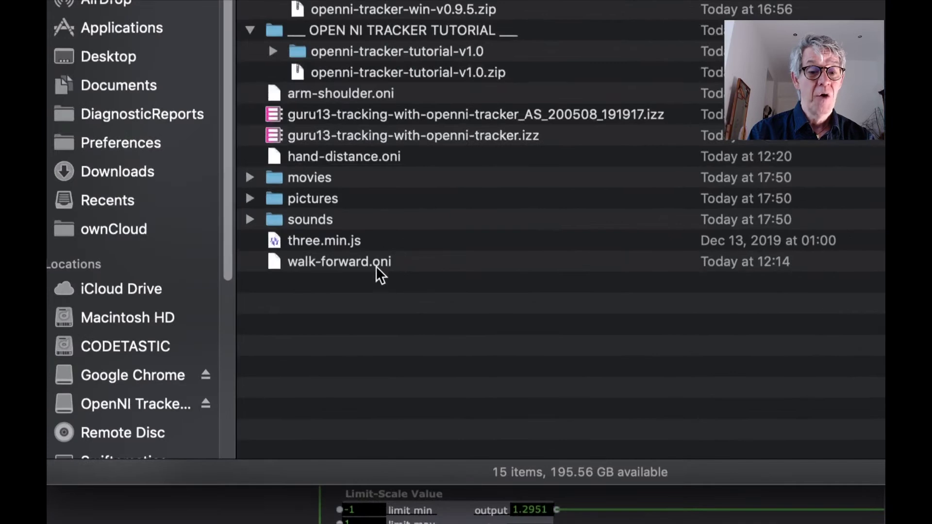
- Point out walk-forward.oni, hand-distance.oni and arm-shoulder.oni in the guru13 folder, and close the Finder window
left_click(388, 259)
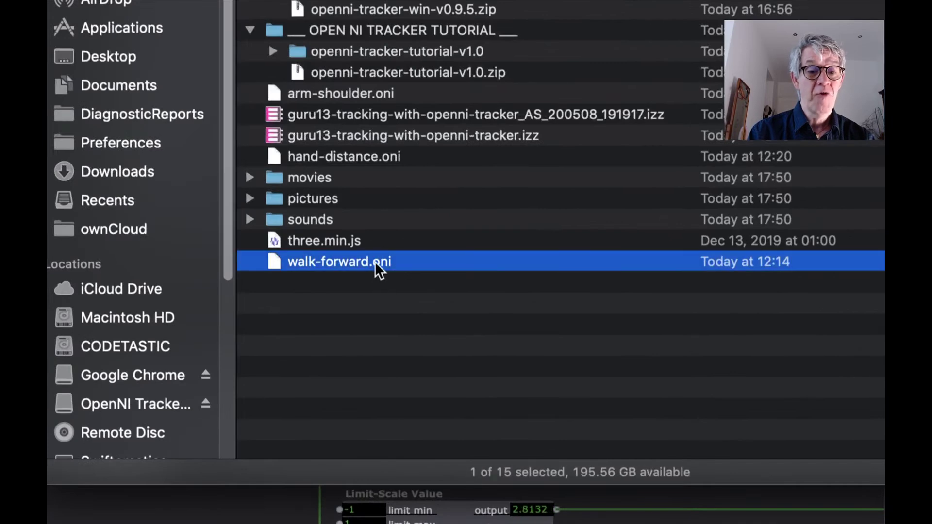
left_click(338, 156)
left_click(330, 98)
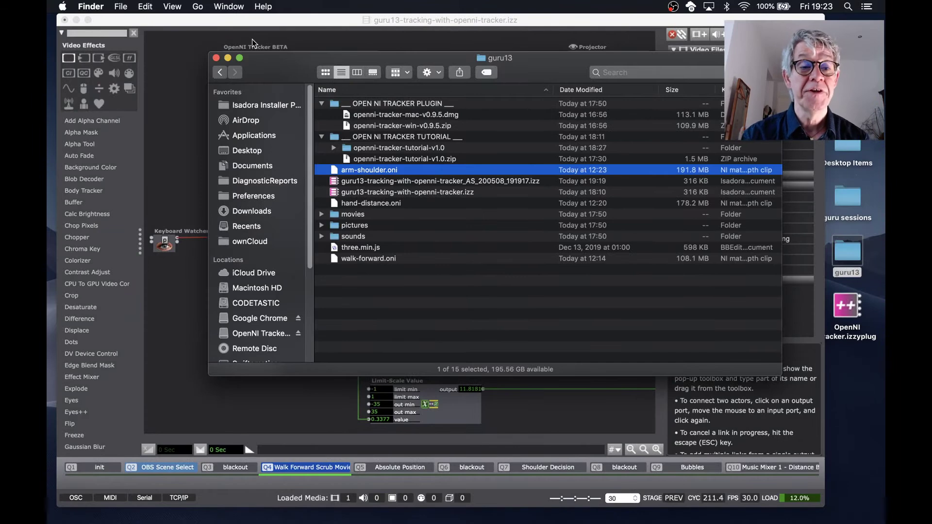
left_click(216, 58)
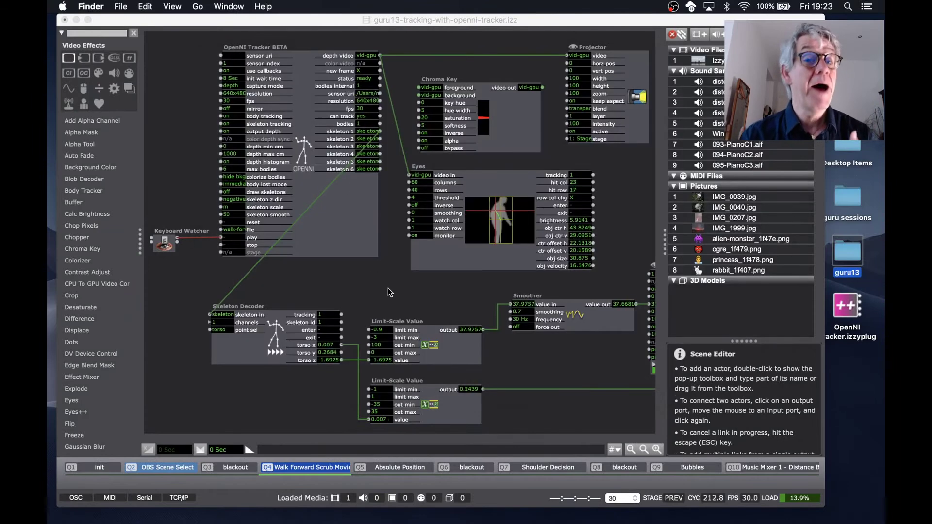
- Return to Isadora and examine the OpenNI Tracker's file and play inputs, leaving the walk-forward recording name as it is
left_click(341, 270)
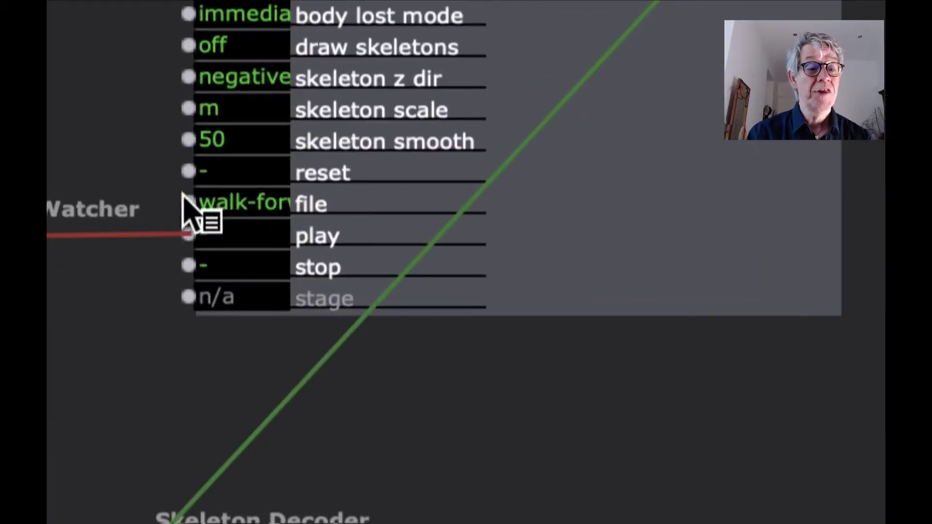
left_click(240, 201)
left_click(152, 235)
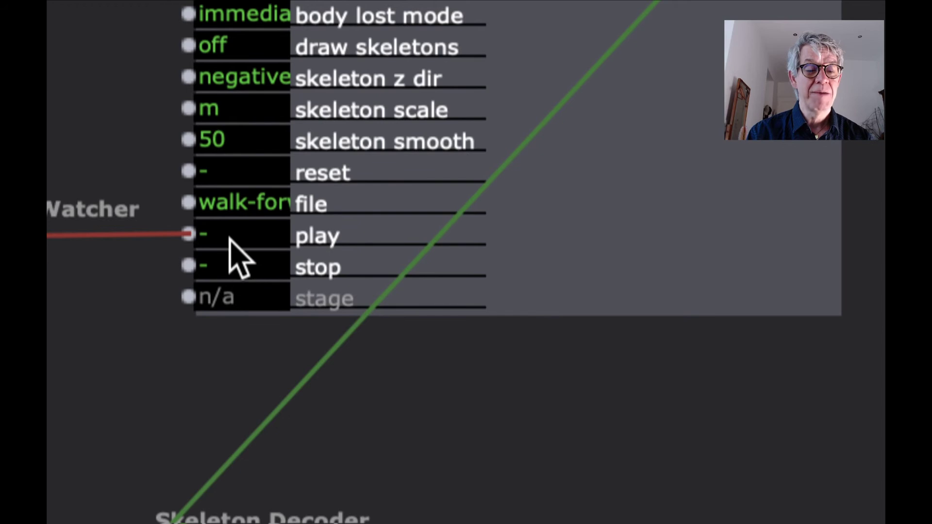
left_click(241, 201)
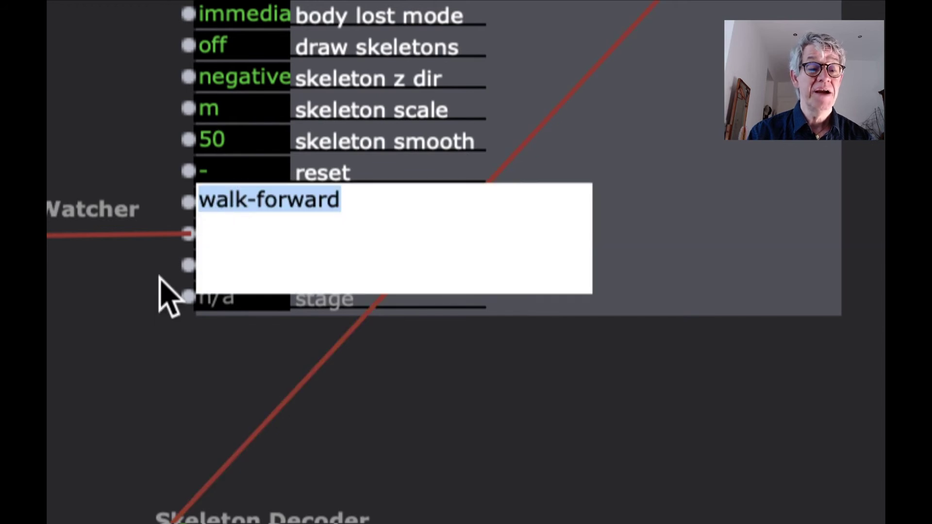
left_click(155, 325)
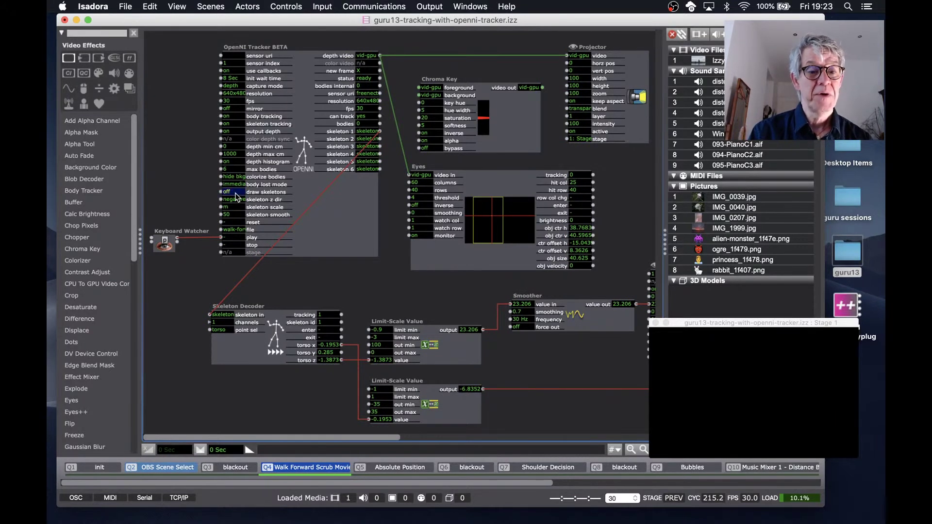
- Set colorize bodies to show bkg to view the depth background, and return it to hide bkg
left_click(232, 177)
left_click(232, 233)
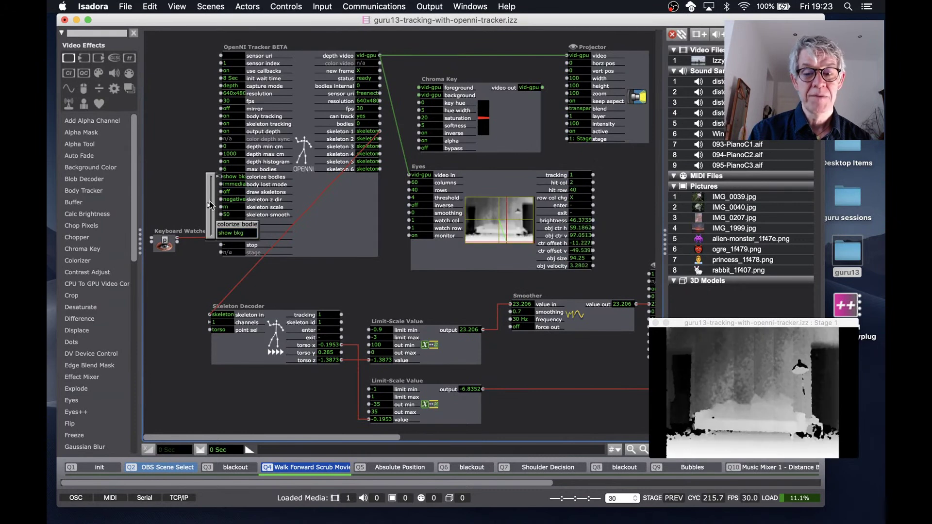
left_click(208, 177)
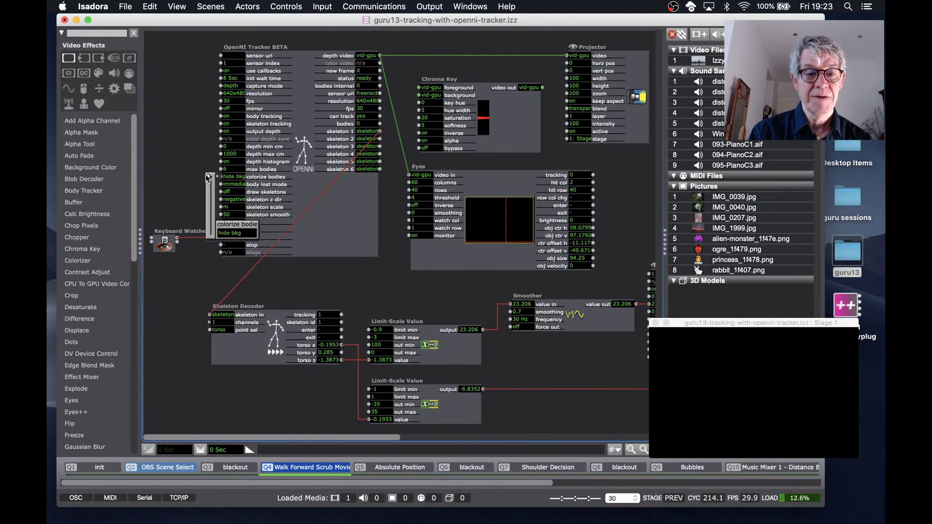
left_click(227, 256)
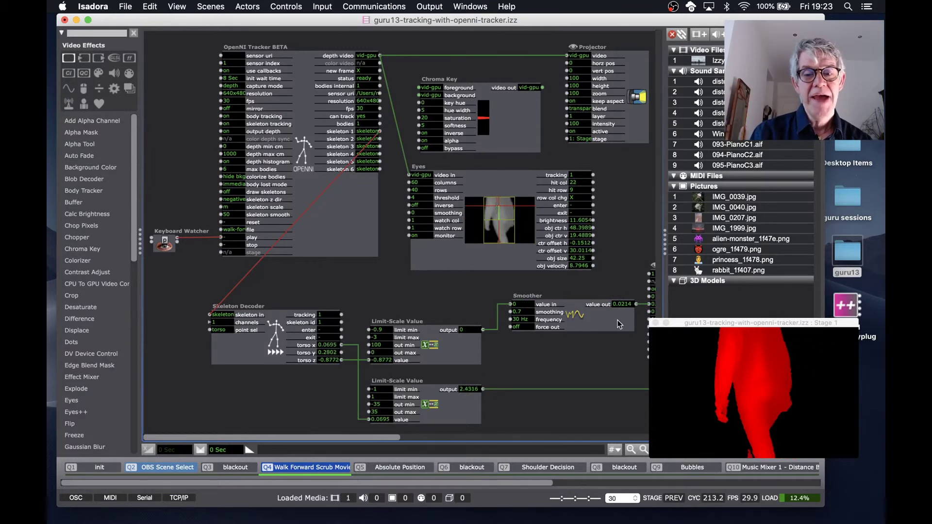
- Move the Stage 1 window clear of the help area and read the OpenNI Tracker's depth histogram and skeleton smooth descriptions
left_click_drag(689, 325, 666, 106)
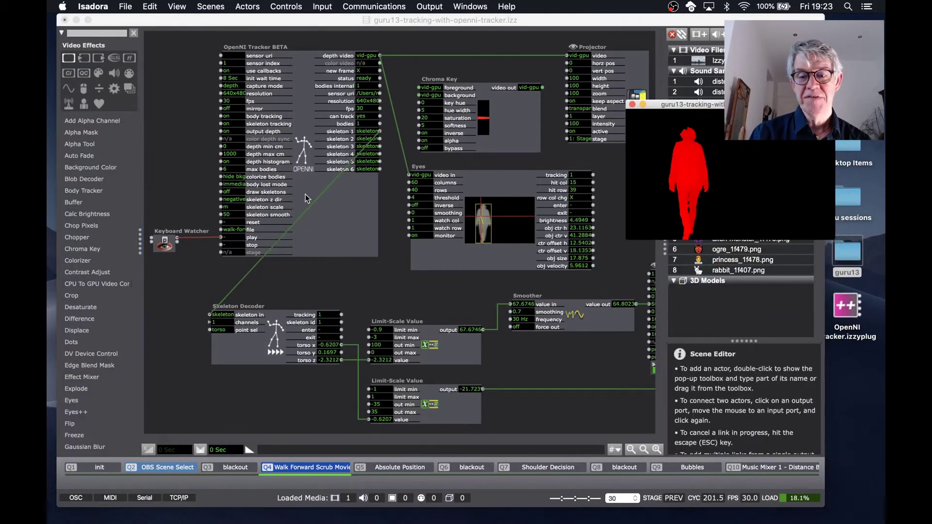
left_click(261, 136)
mouse_move(237, 162)
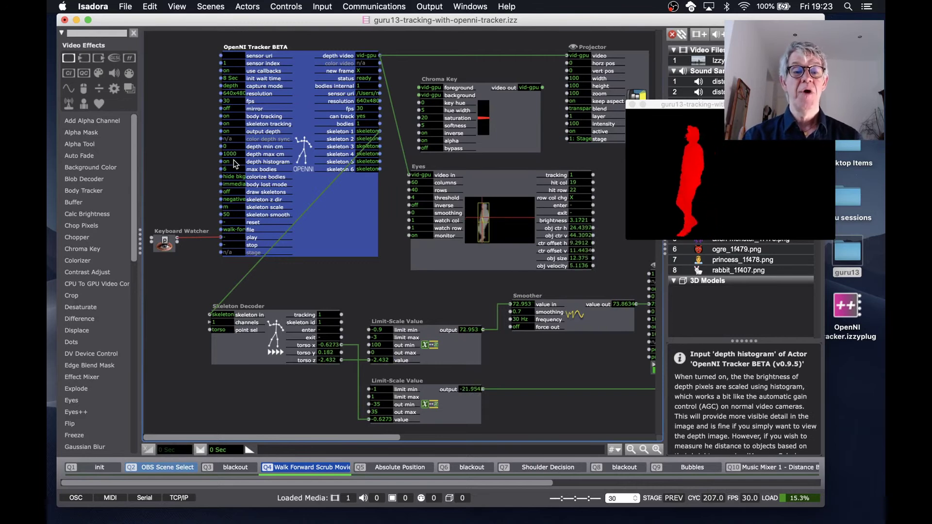
mouse_move(235, 164)
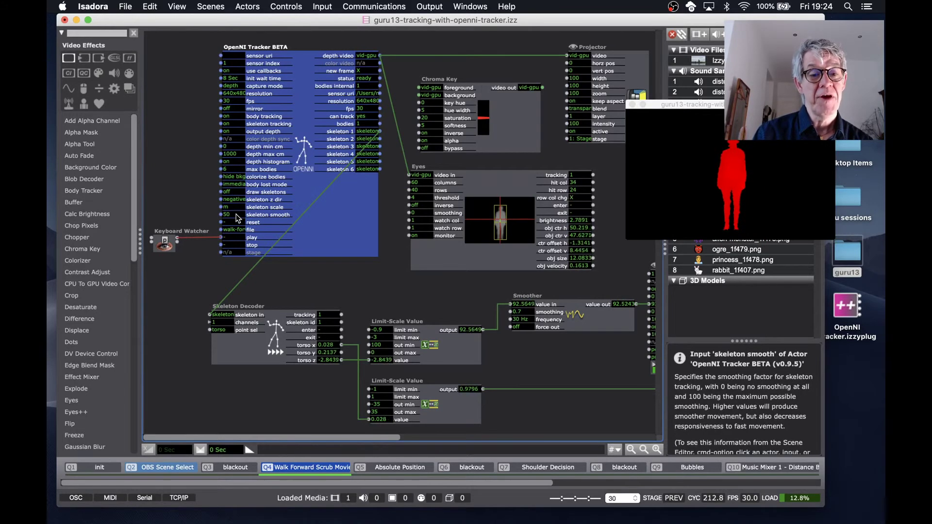
mouse_move(237, 218)
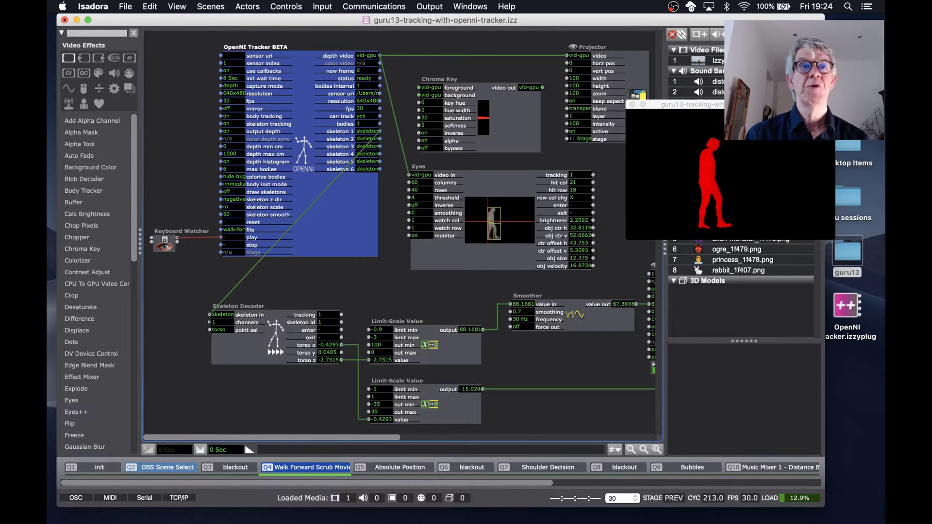
key("super+Tab")
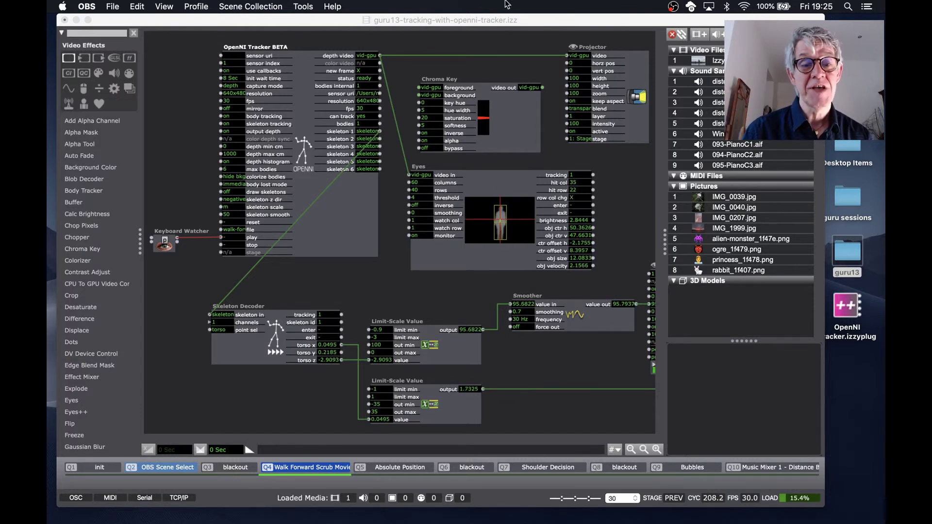
left_click(397, 105)
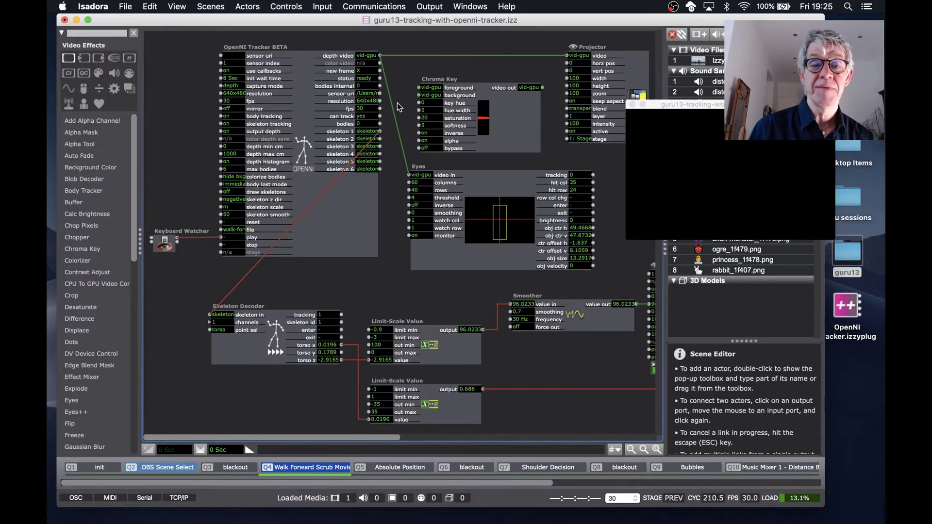
mouse_move(395, 111)
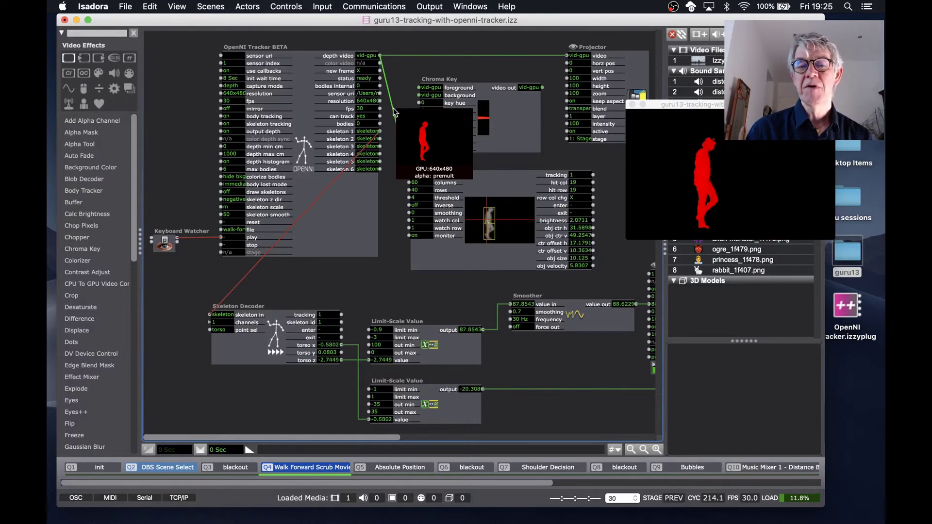
left_click(422, 79)
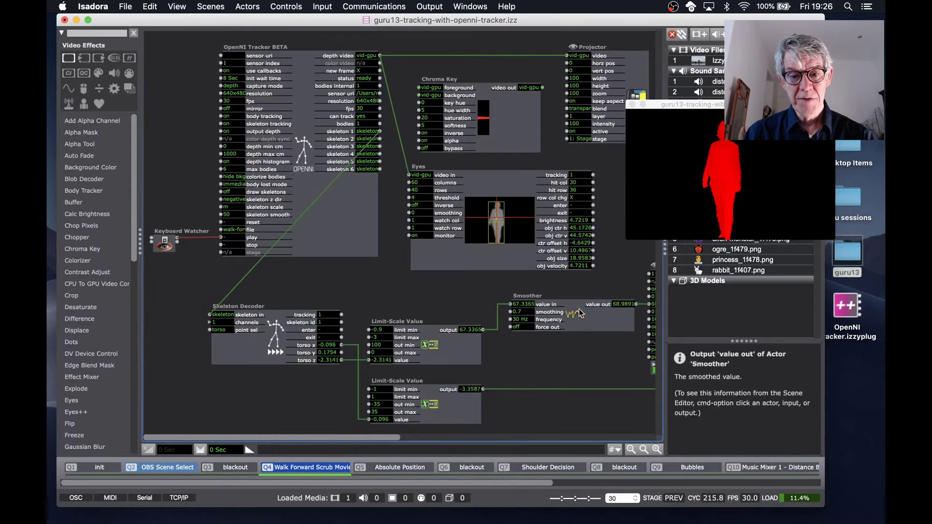
- Add an OSC Multi Transmit actor and place it in the empty area below the Movie Player
double_click(549, 378)
type("osc mu")
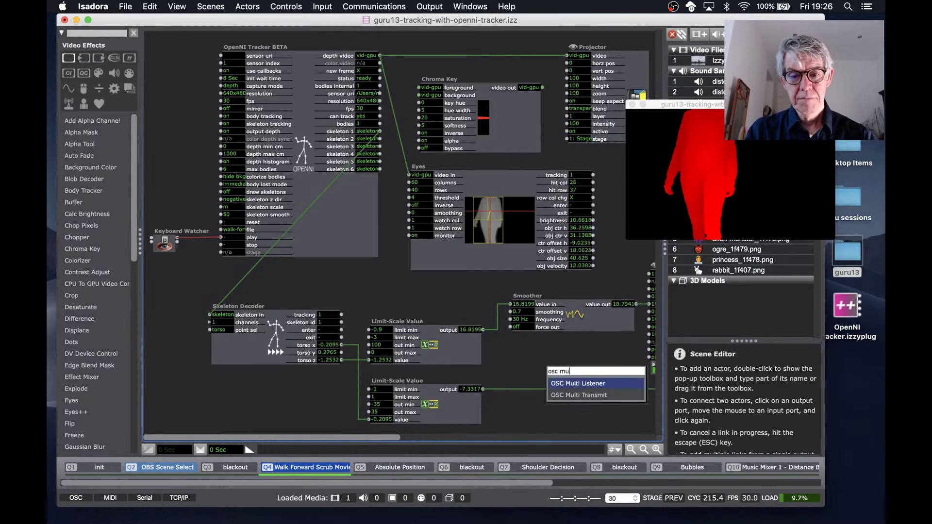
key("Down")
key("Return")
left_click_drag(639, 384, 574, 304)
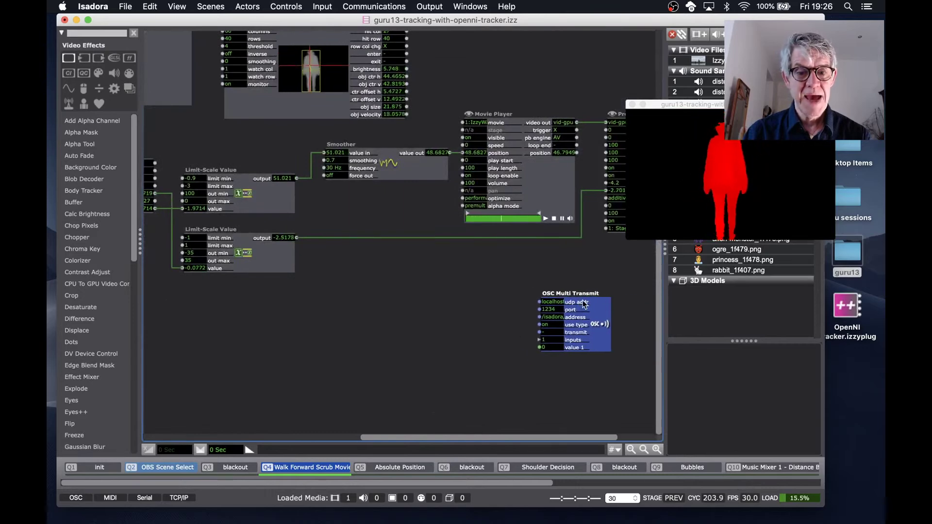
- Set the OSC Multi Transmit actor to 15 inputs and reposition it so its whole input list fits below the Movie Player
left_click(540, 338)
type("15")
key("Return")
left_click_drag(584, 368, 531, 331)
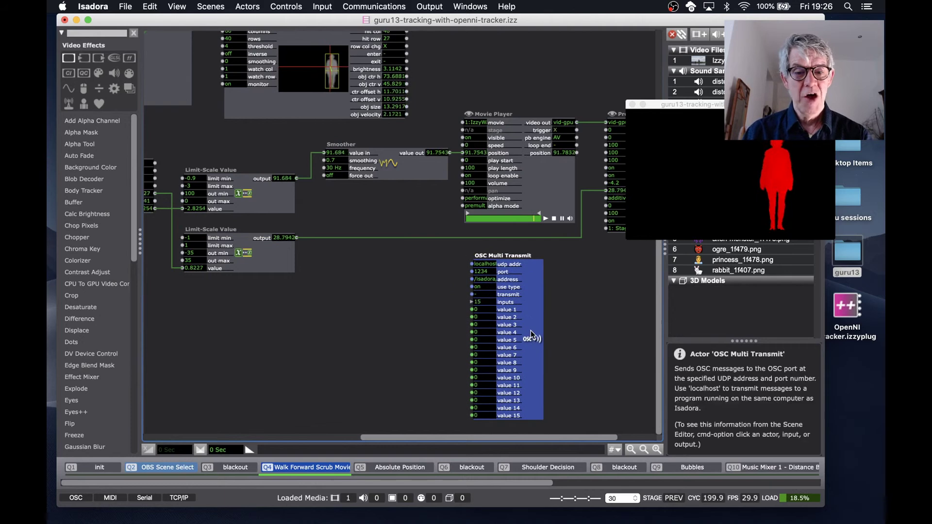
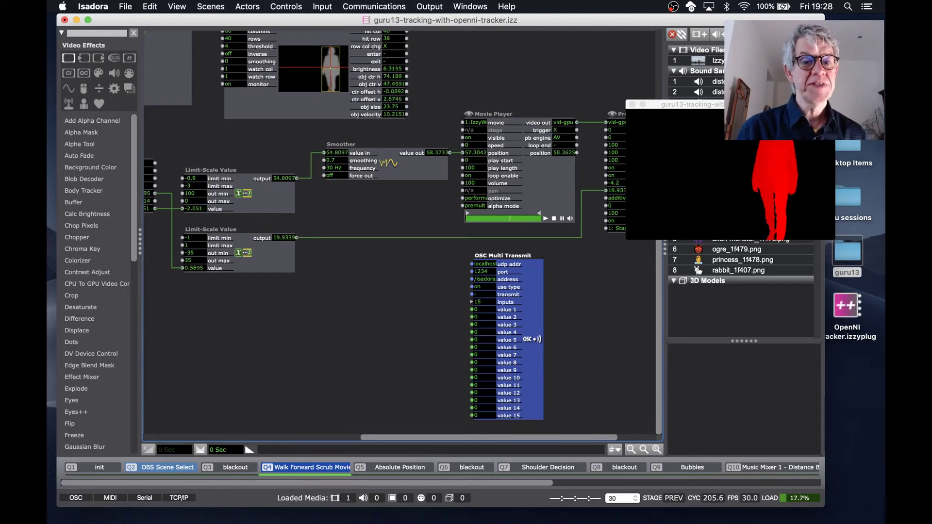
- Delete the Eyes actor connected to the OpenNI Tracker's depth video output
scroll(364, 289, "up", 10)
scroll(363, 288, "left", 10)
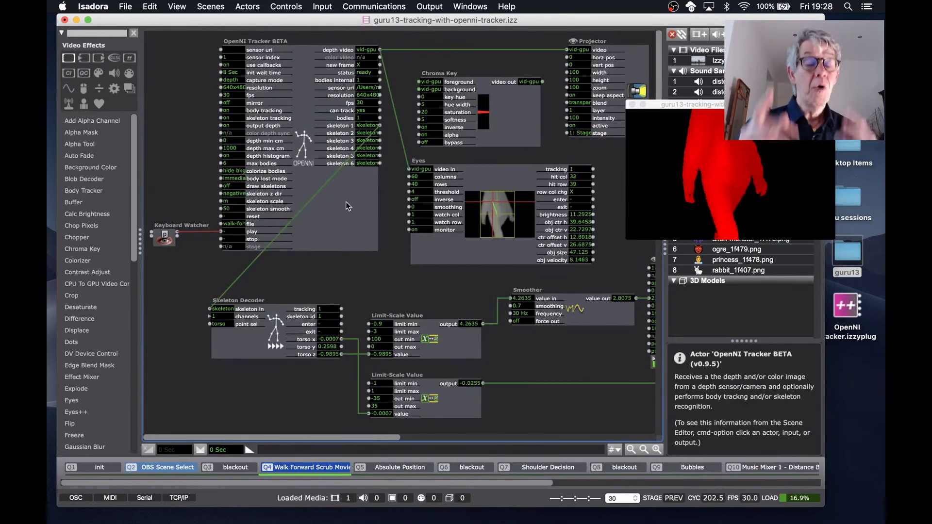
left_click(511, 186)
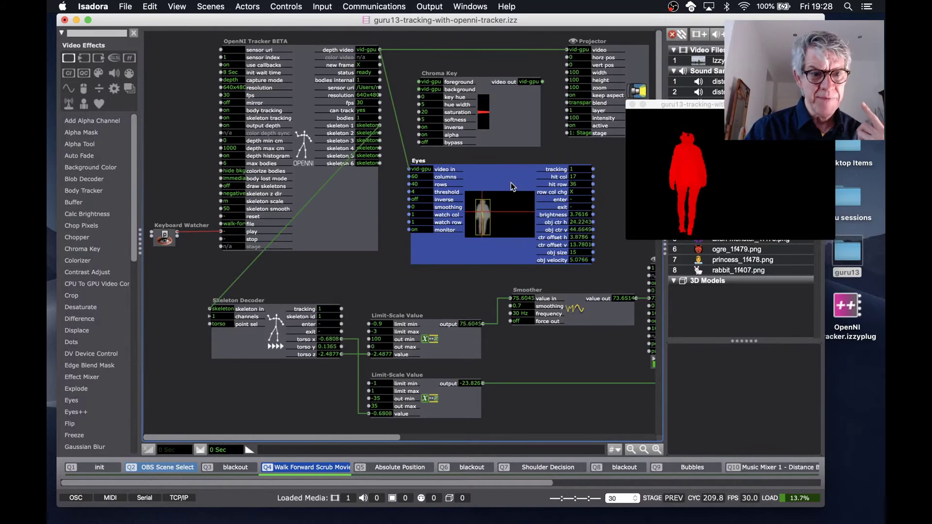
key("Delete")
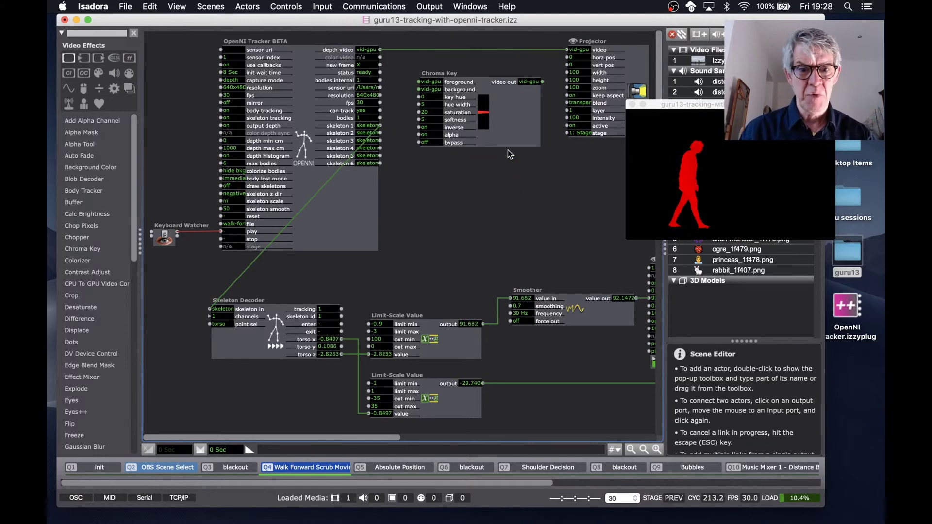
- Turn off colorize bodies on the OpenNI Tracker and stop the recorded playback to return to the live sensor
left_click(505, 129)
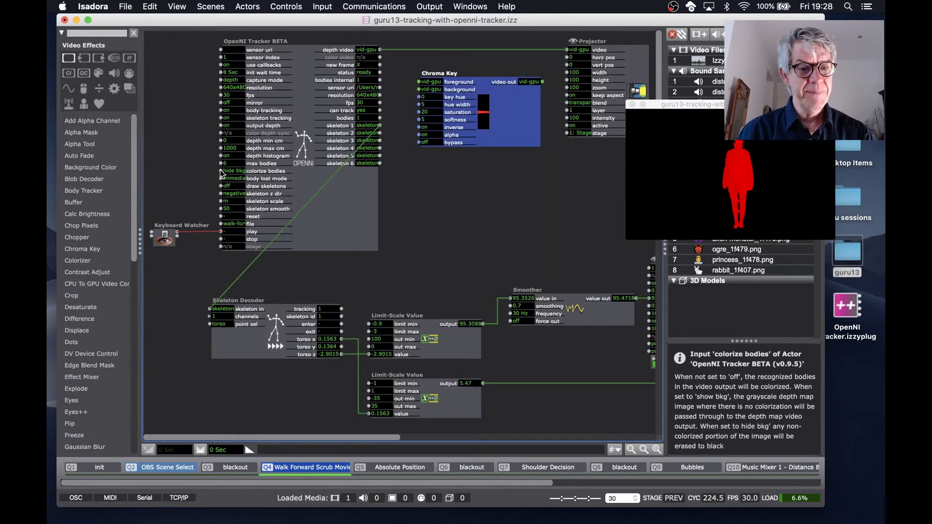
left_click_drag(221, 174, 323, 241)
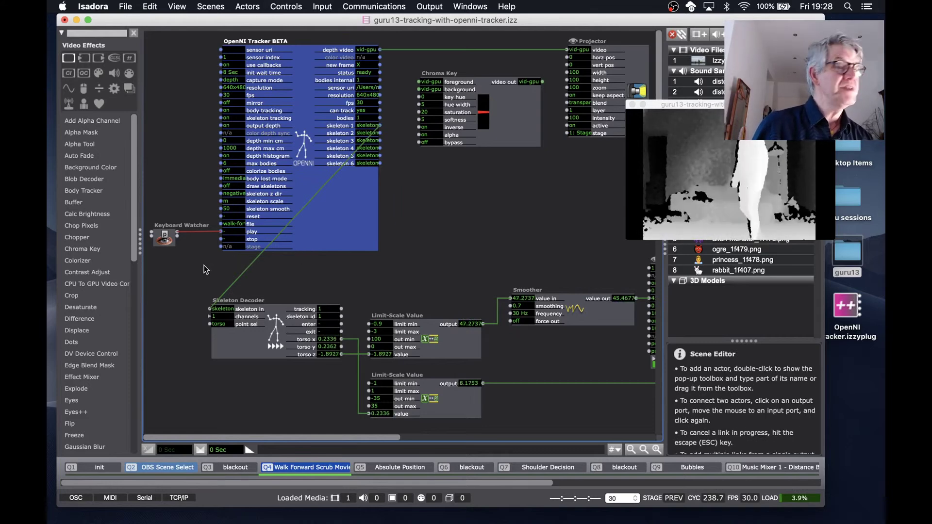
left_click(234, 242)
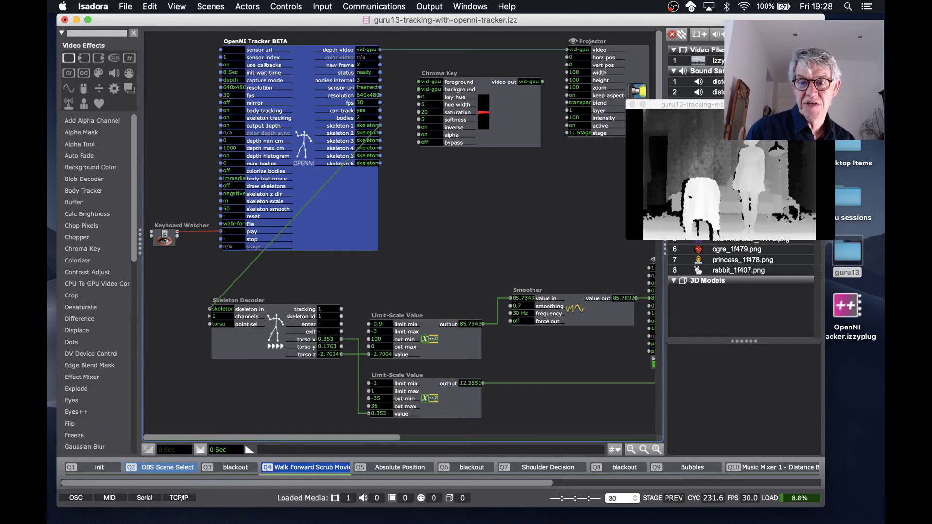
- Move the Stage 1 window lower and add a new Eyes actor below the Chroma Key
left_click_drag(744, 104, 745, 239)
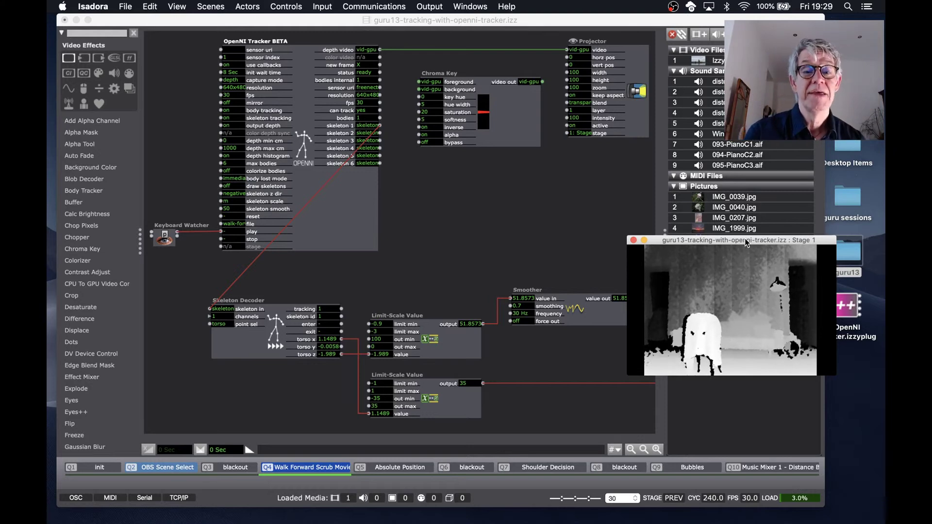
left_click(508, 116)
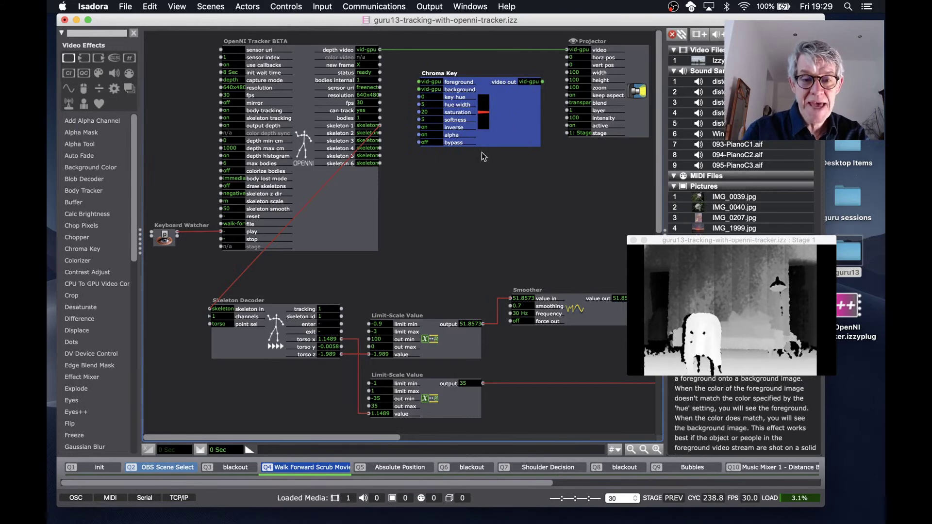
double_click(451, 187)
type("eye")
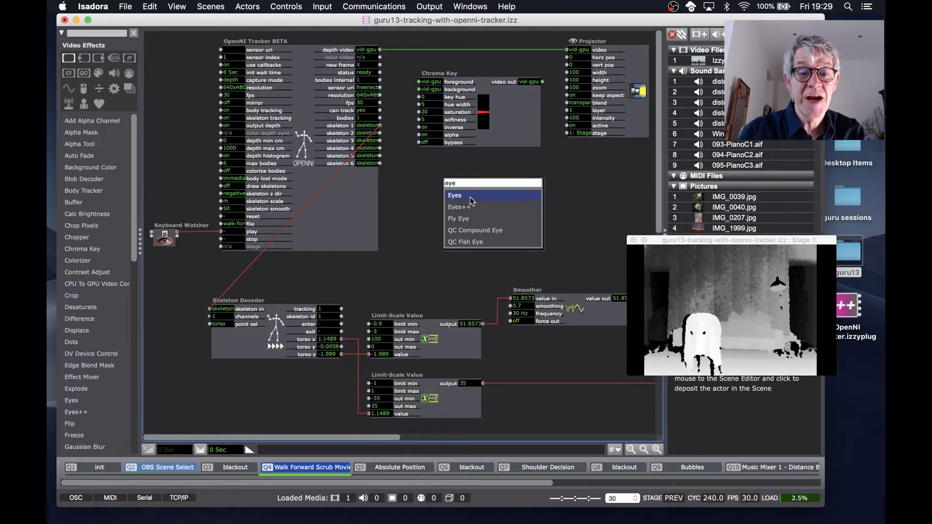
left_click(470, 199)
left_click_drag(471, 201, 466, 185)
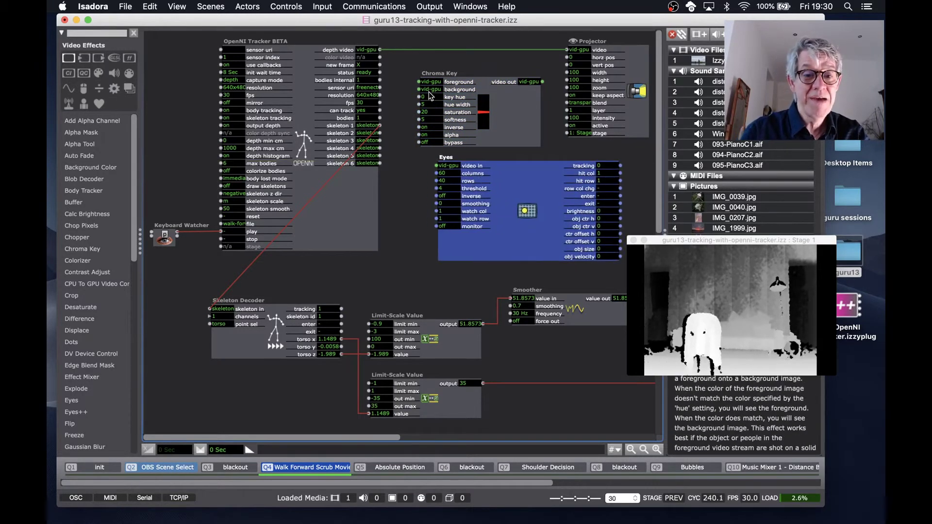
- Move the Chroma Key below the OpenNI Tracker and place a new Luminance Key actor in the space it occupied
left_click_drag(476, 100, 314, 287)
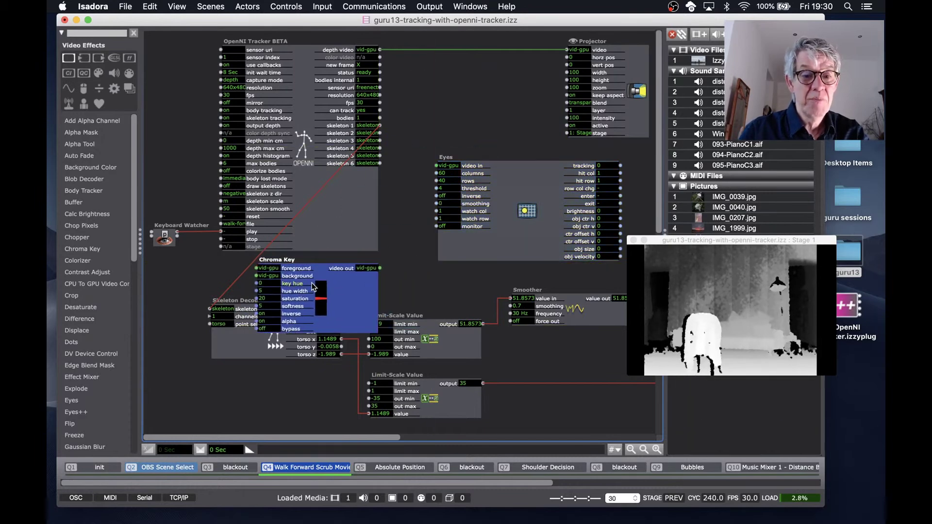
double_click(388, 107)
type("lum")
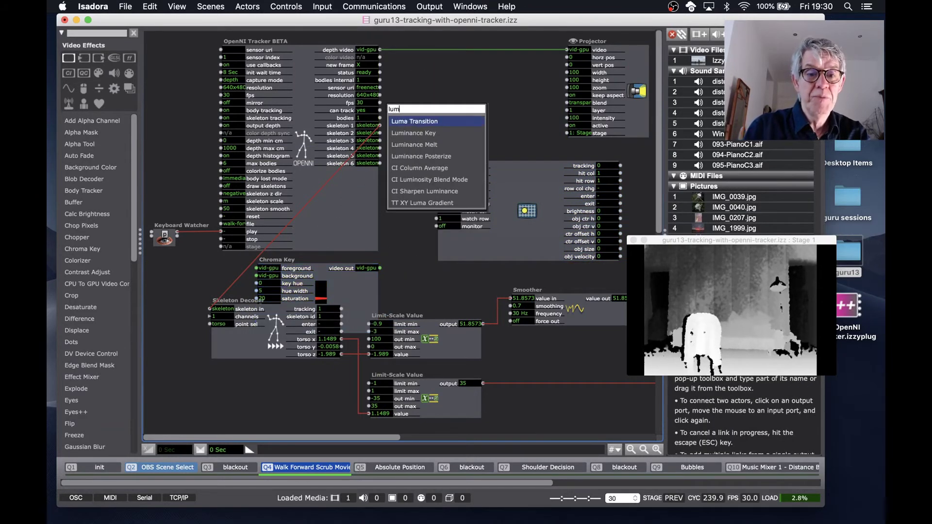
key("Down")
key("Return")
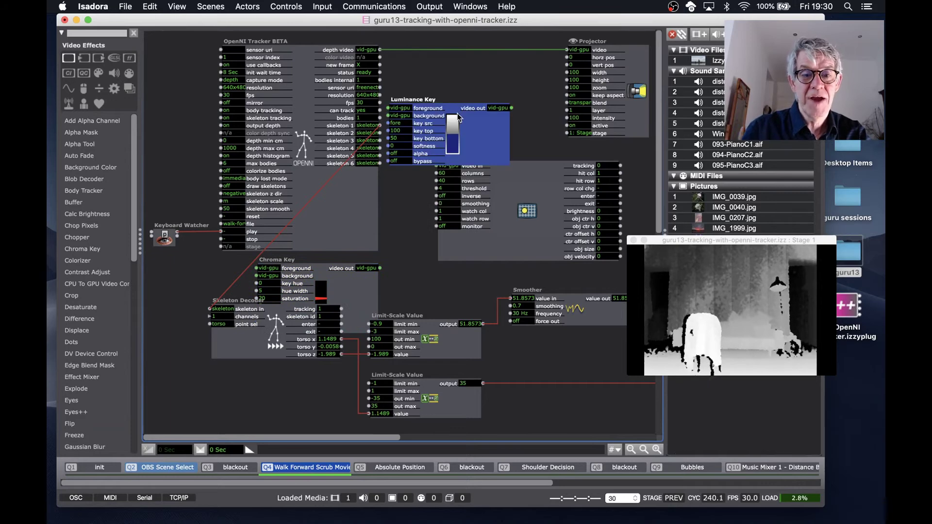
left_click_drag(457, 113, 488, 89)
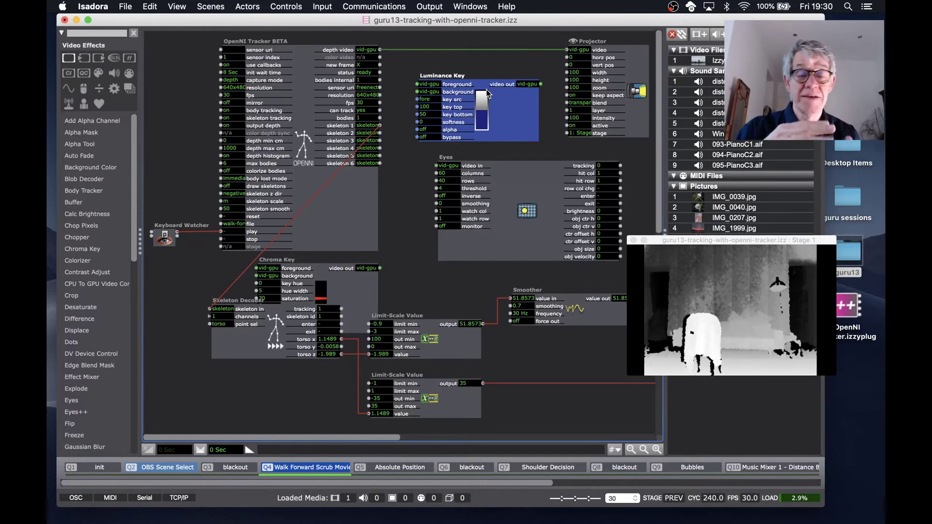
- Connect the tracker's depth video to the Luminance Key's foreground and insert the actor into the link to the Projector
left_click(380, 50)
left_click(416, 84)
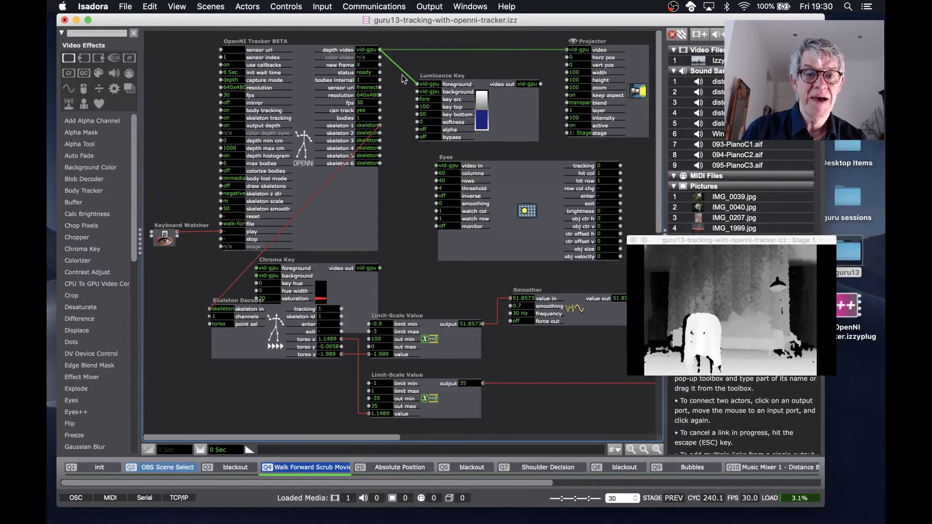
left_click_drag(479, 107, 469, 73)
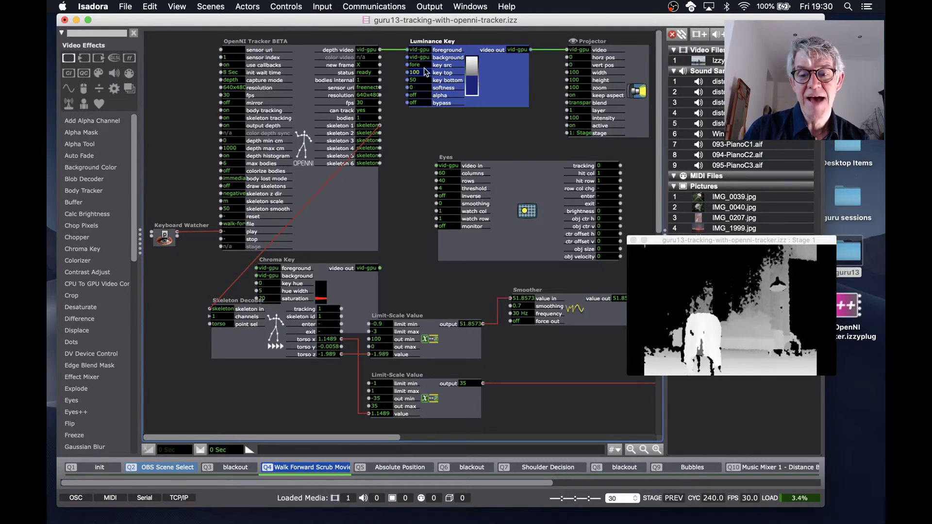
- Raise the Luminance Key's key bottom to 83.1 to filter out the darker parts of the depth image
left_click_drag(424, 69, 432, 121)
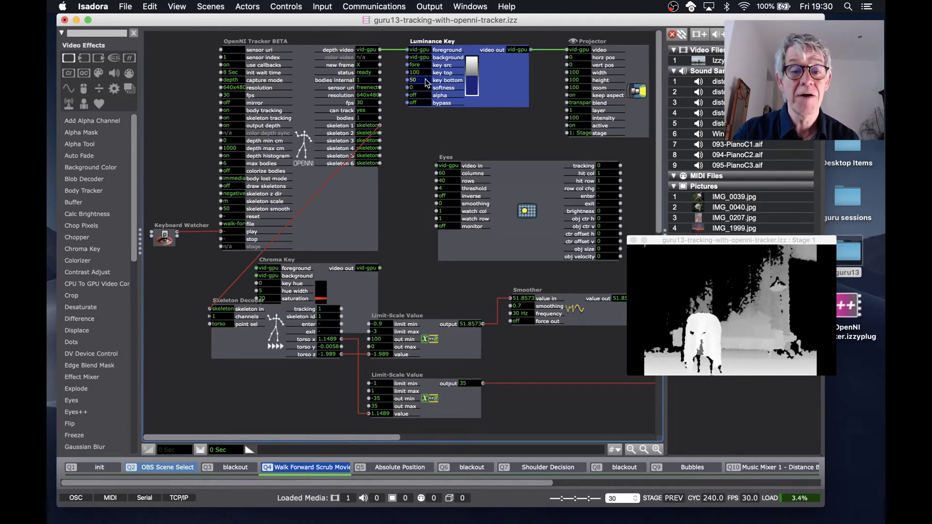
left_click_drag(426, 84, 422, 8)
left_click_drag(419, 80, 416, 22)
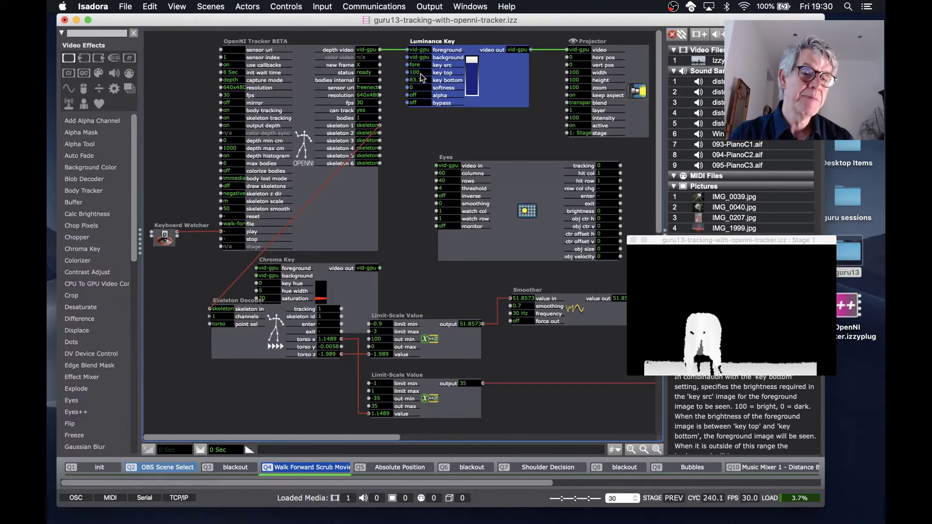
mouse_move(421, 78)
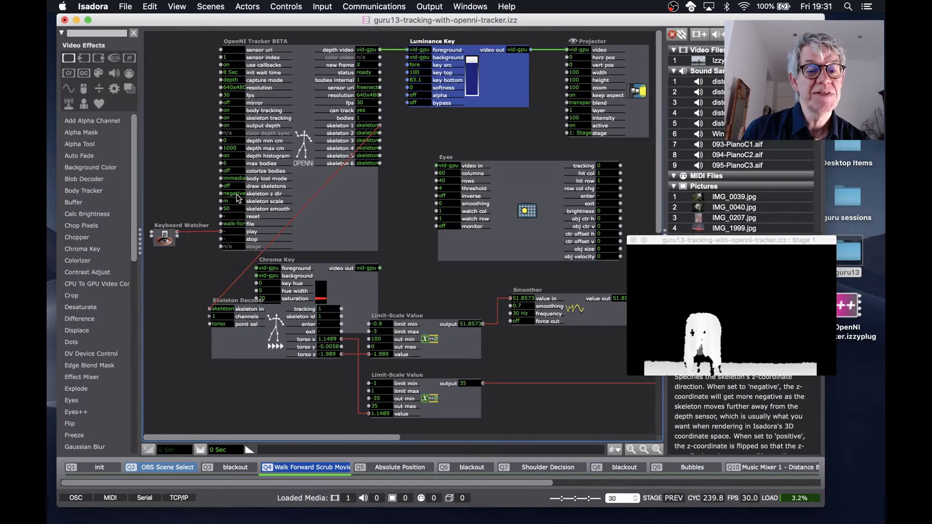
- Turn off the tracker's depth histogram and set the Luminance Key's key top to 82.8 and key bottom to 71.1
left_click(230, 156)
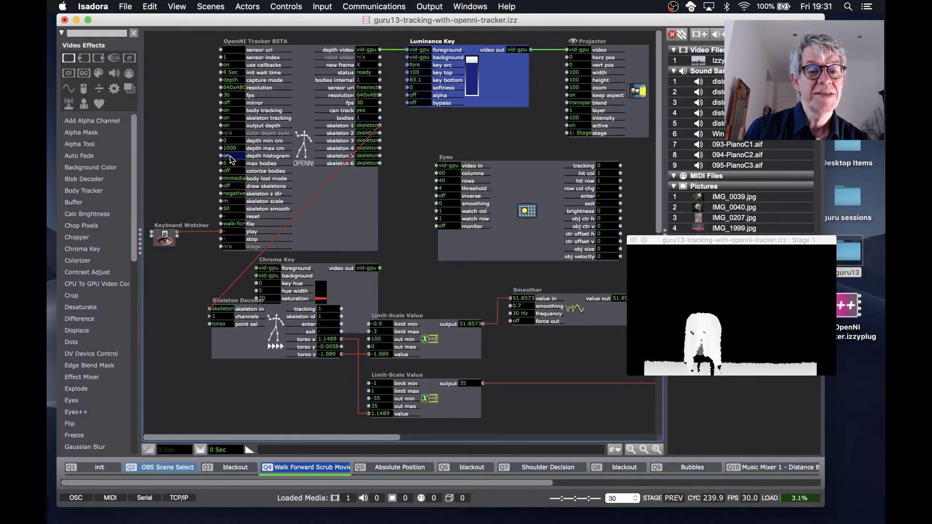
left_click(231, 156)
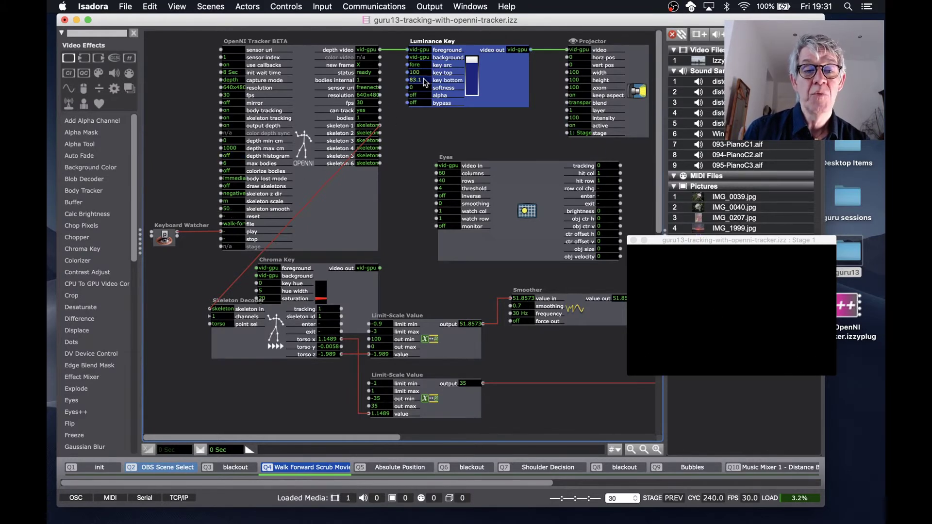
left_click_drag(424, 79, 426, 140)
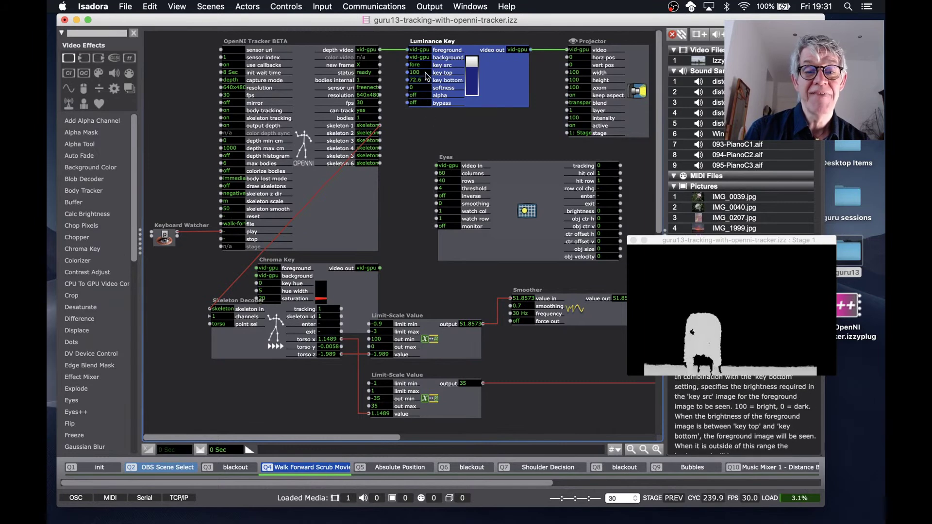
left_click_drag(423, 72, 428, 133)
left_click_drag(427, 73, 428, 171)
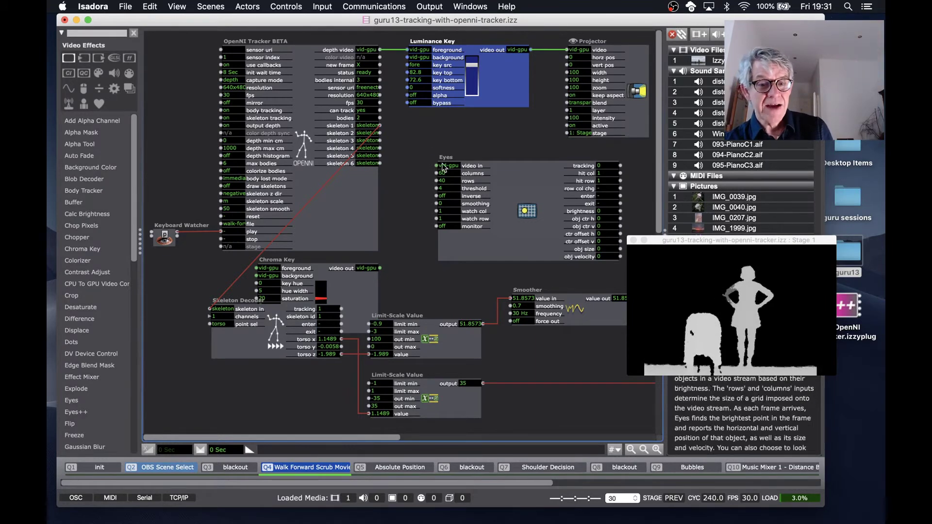
mouse_move(424, 78)
left_mouse_down()
mouse_move(422, 50)
mouse_move(424, 94)
left_mouse_up()
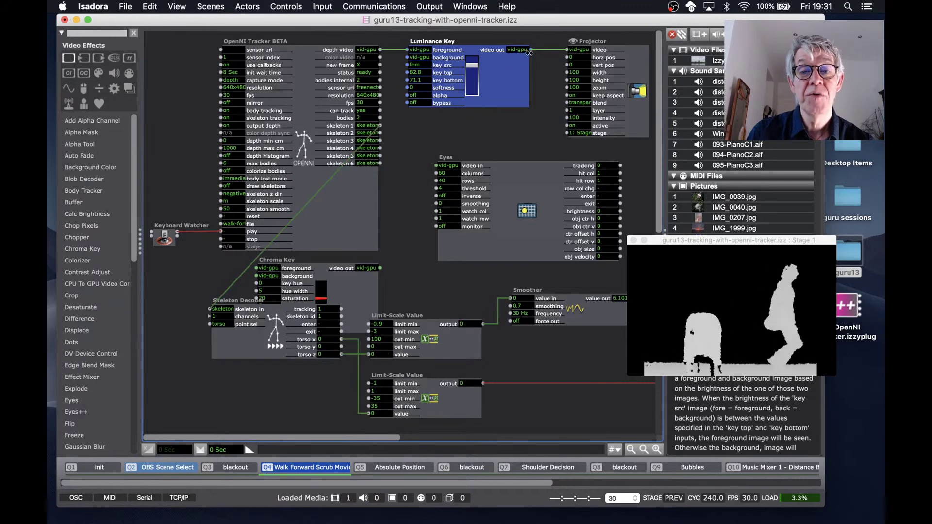
- Connect the Luminance Key's video output to the Eyes actor's video input and turn on the Eyes monitor
left_click_drag(530, 51, 437, 166)
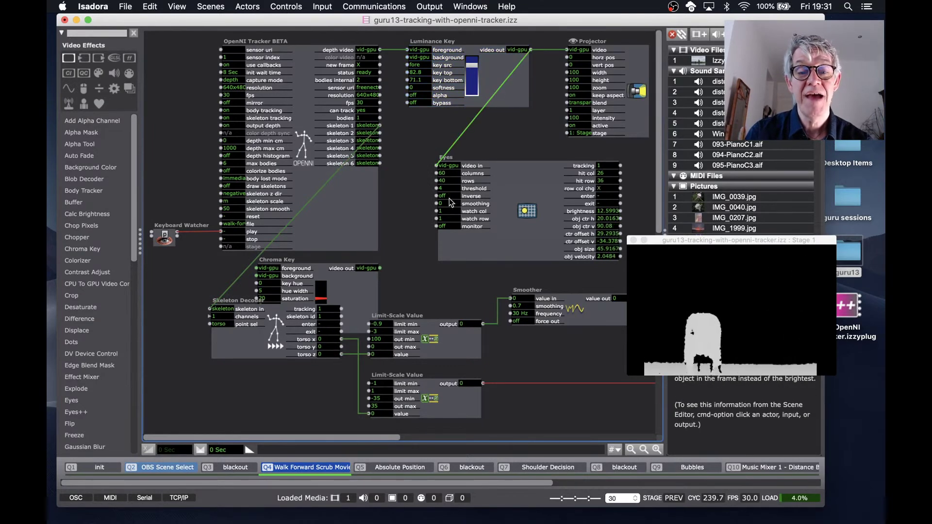
left_click(450, 228)
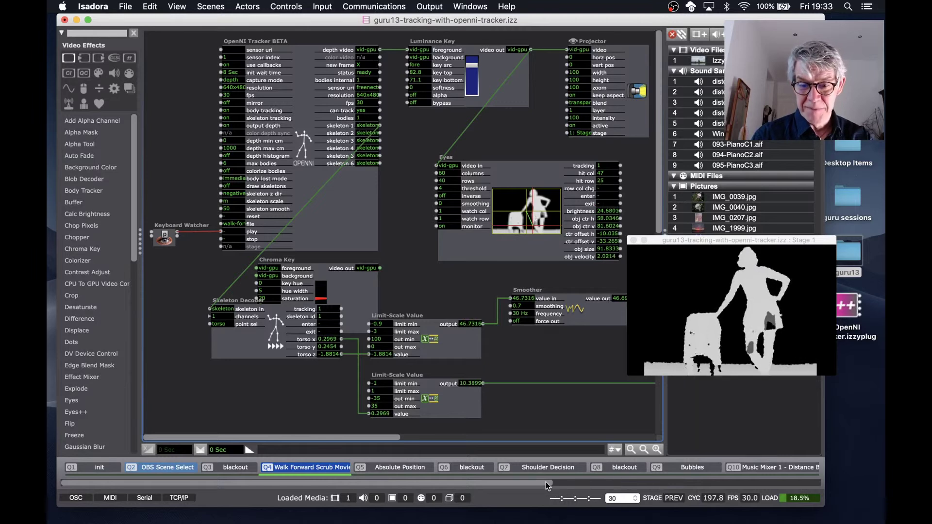
- Activate the Shoulder Decision scene
left_click_drag(546, 483, 643, 482)
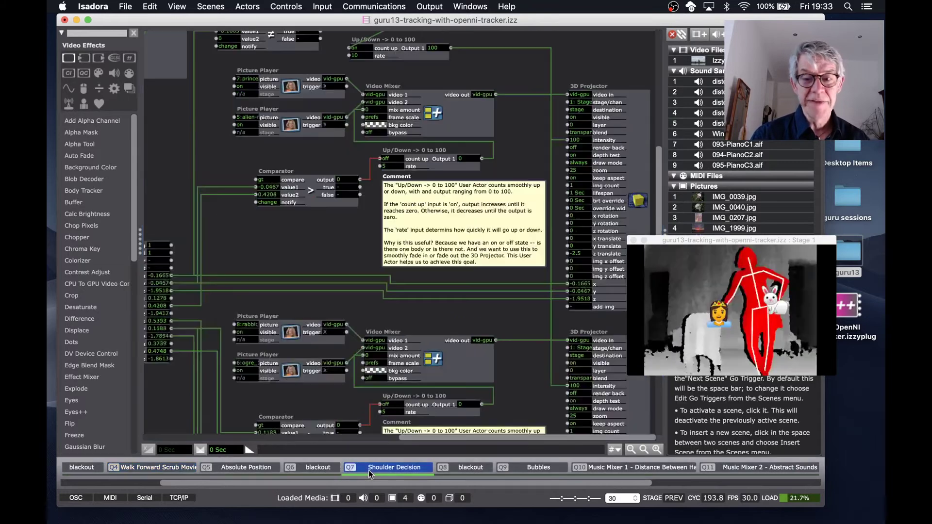
left_click(369, 468)
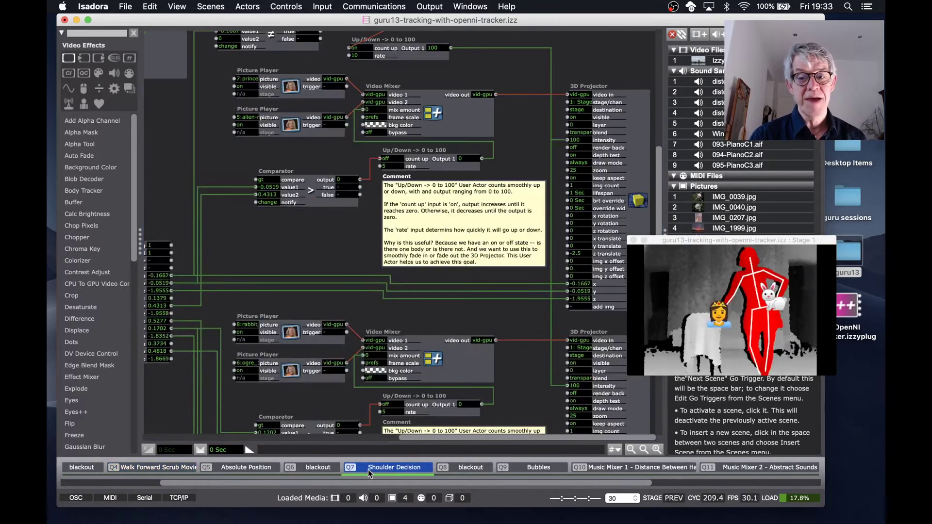